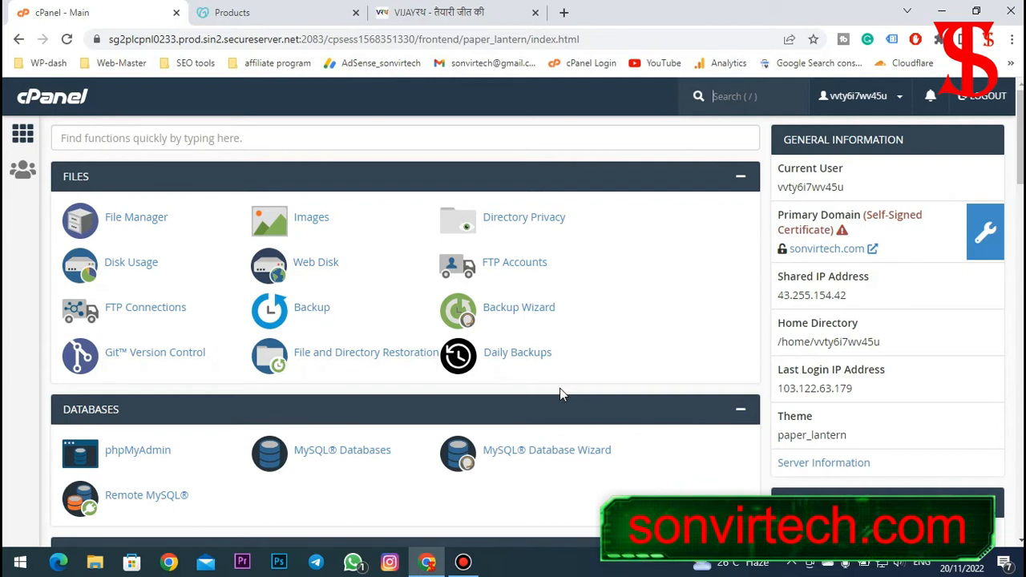
- Check the live vijayrath.in site and select its web address
click(444, 13)
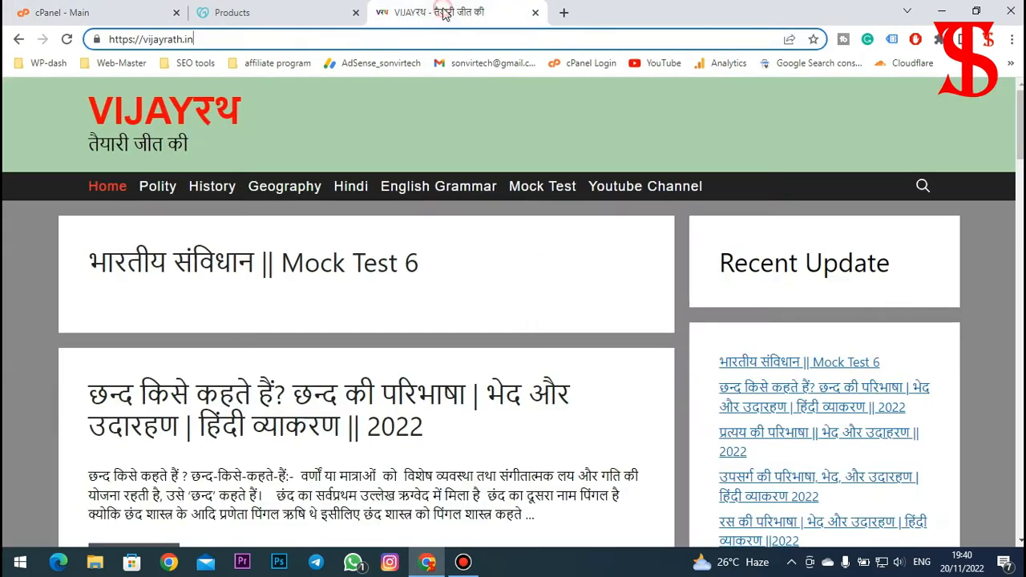
scroll(194, 165, down, 4)
scroll(193, 165, up, 4)
click(119, 33)
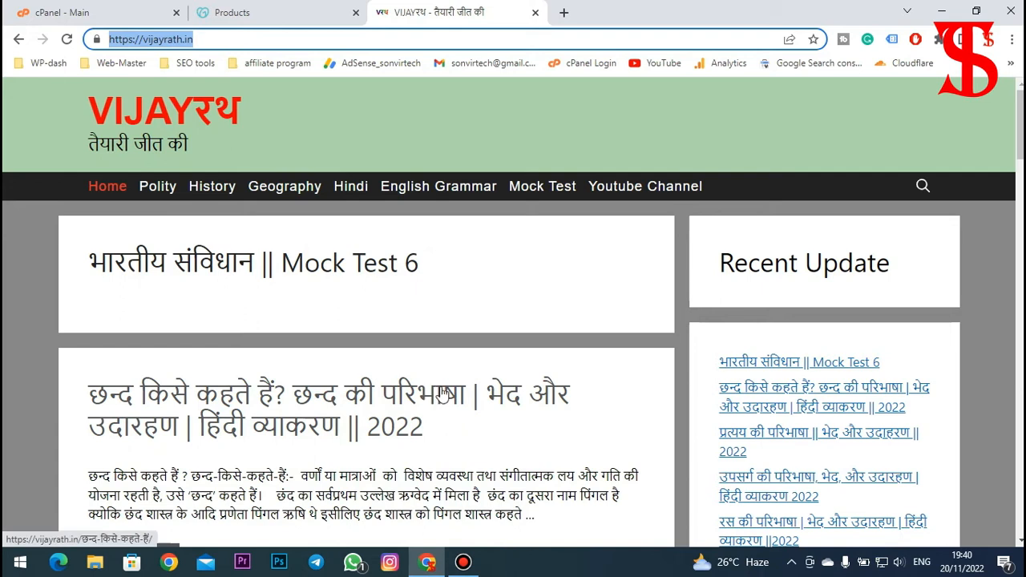
- On the GoDaddy Products page, close the feedback survey and highlight vijayrath.in and sonvirtech.in
click(289, 12)
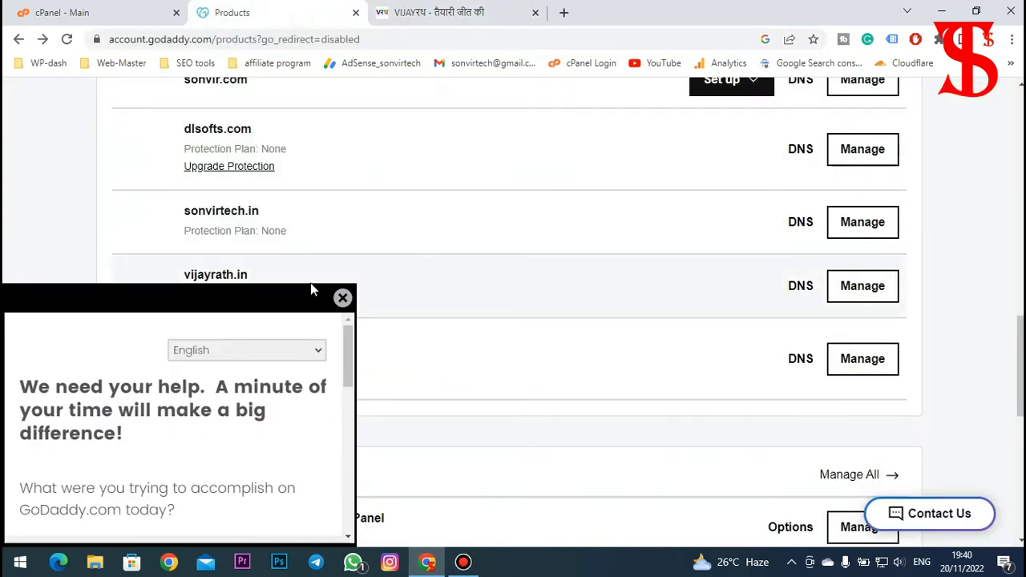
click(342, 298)
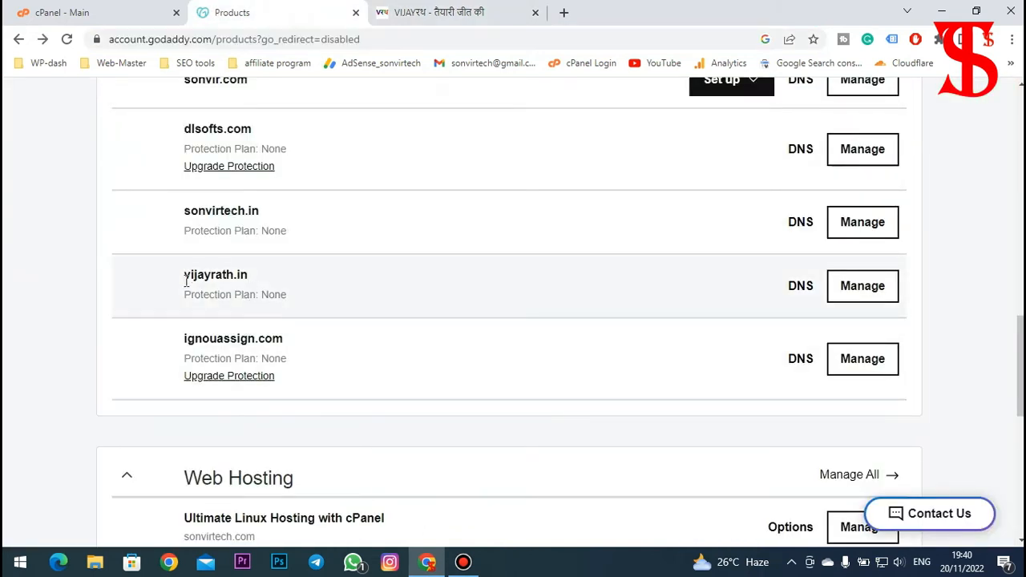
drag(270, 286, 182, 277)
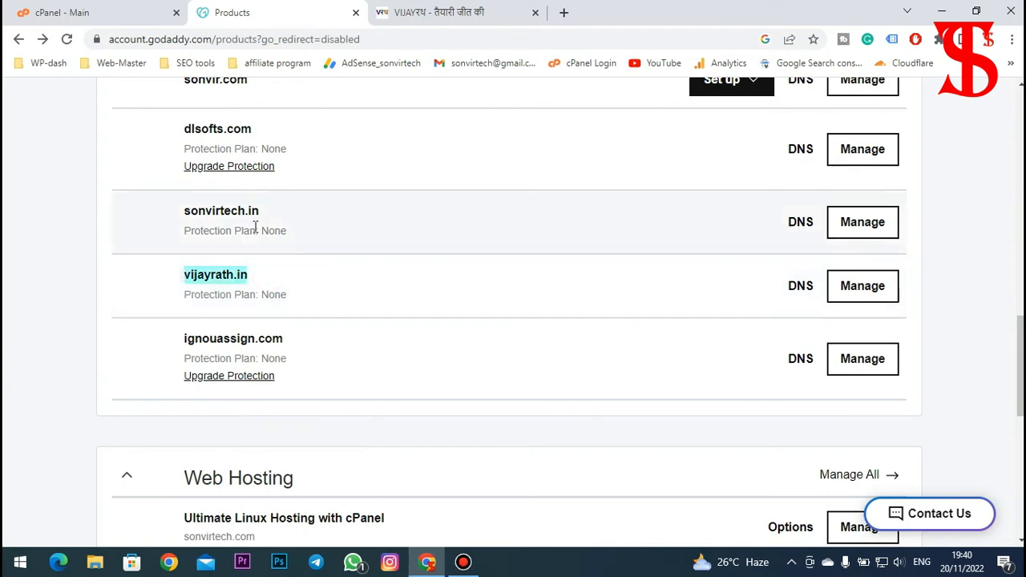
drag(280, 218, 194, 217)
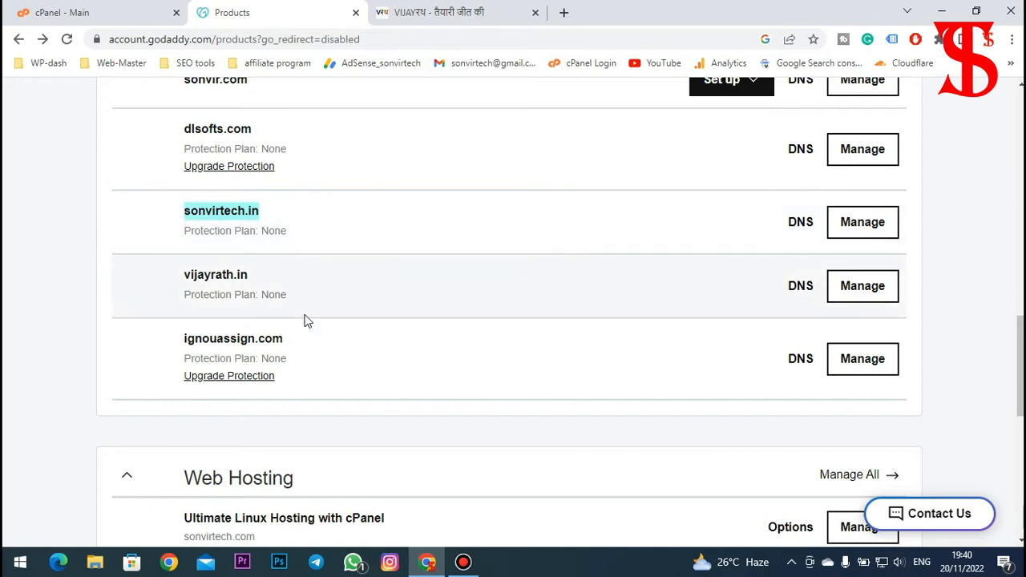
- Re-examine the vijayrath.in address, then compare it with sonvirtech.in in the GoDaddy list
click(446, 16)
scroll(381, 325, down, 6)
scroll(382, 329, up, 10)
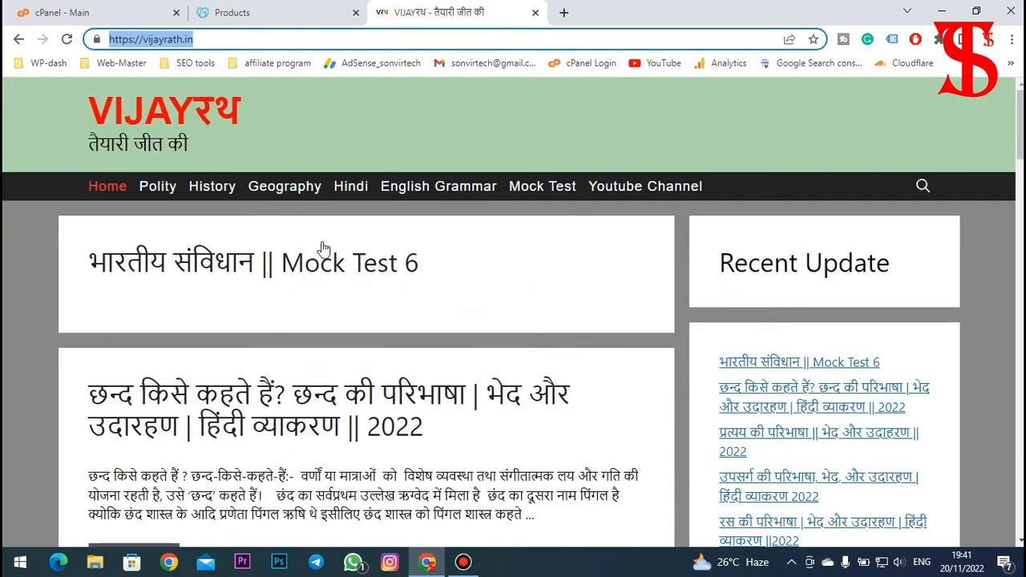
click(263, 116)
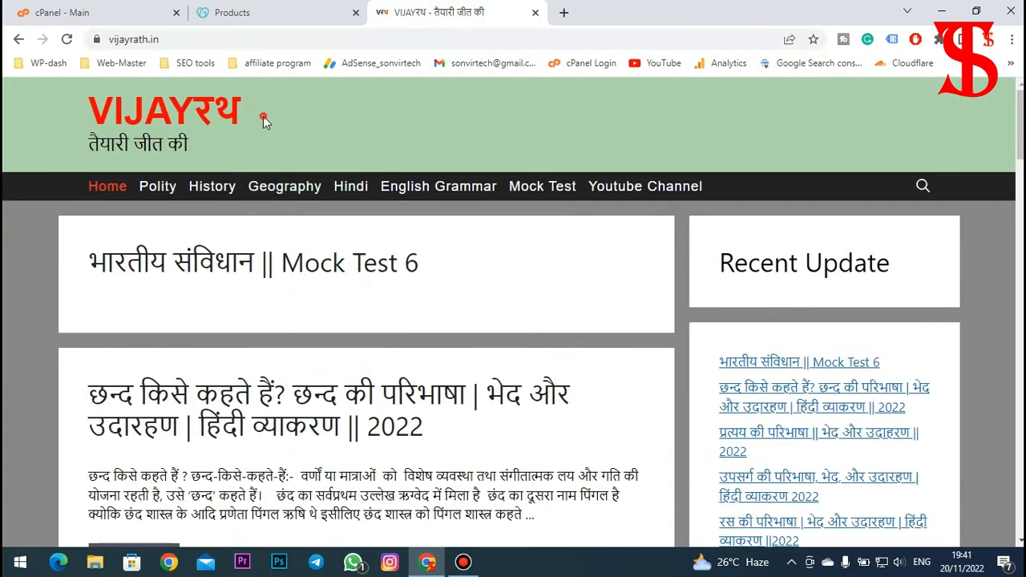
click(187, 40)
click(188, 39)
drag(218, 38, 112, 39)
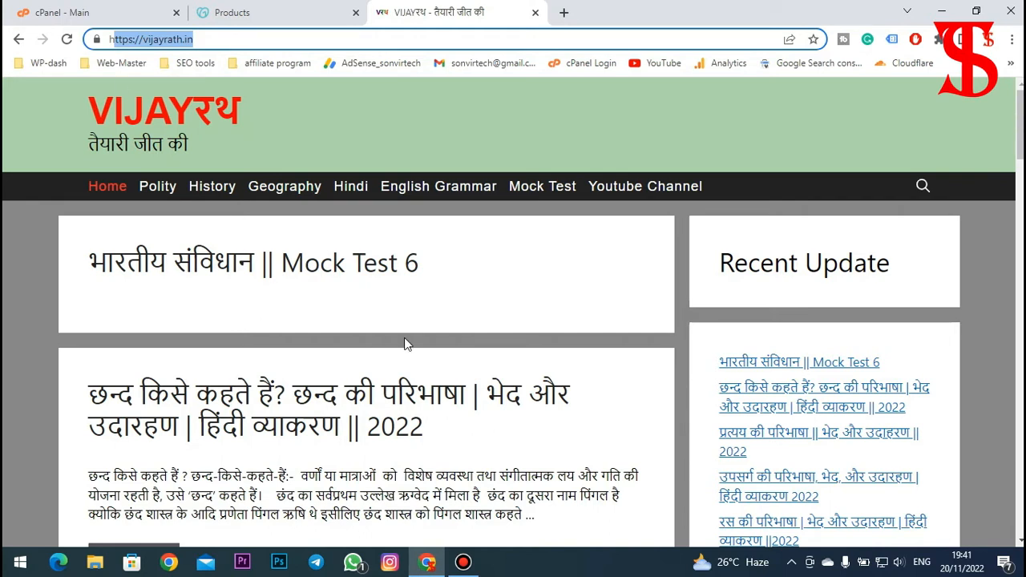
click(206, 39)
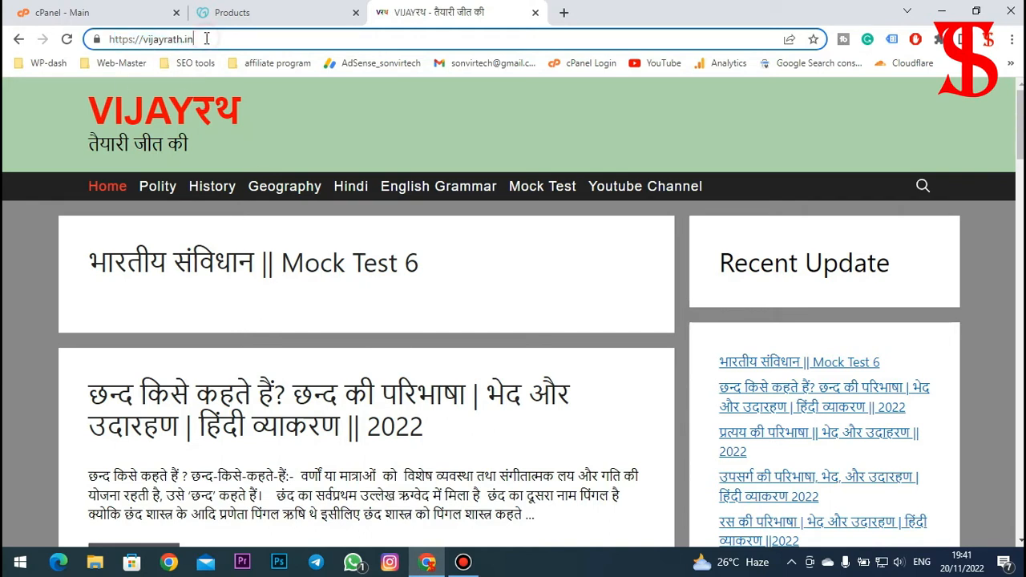
scroll(446, 412, down, 6)
scroll(446, 411, up, 6)
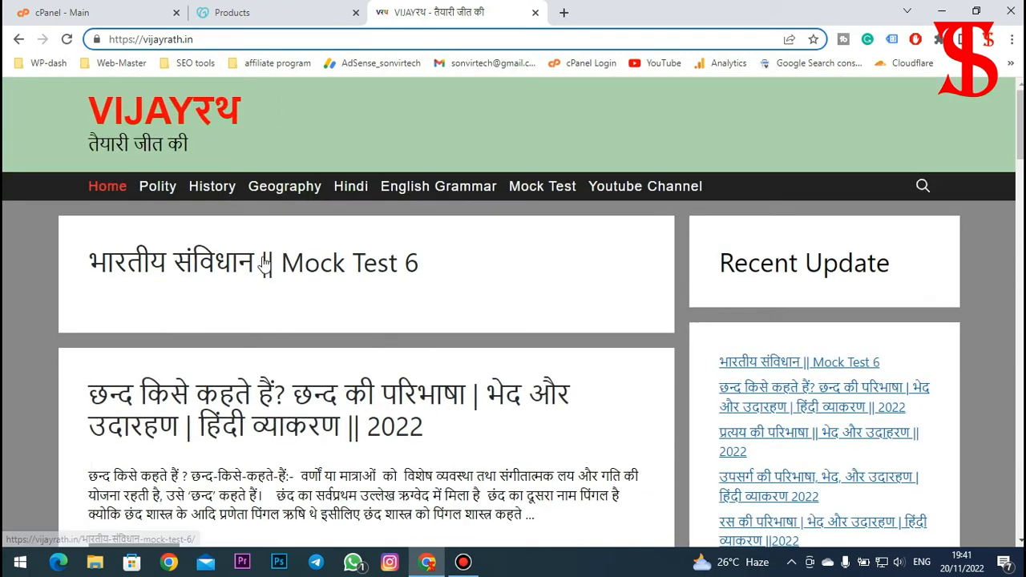
drag(210, 39, 136, 38)
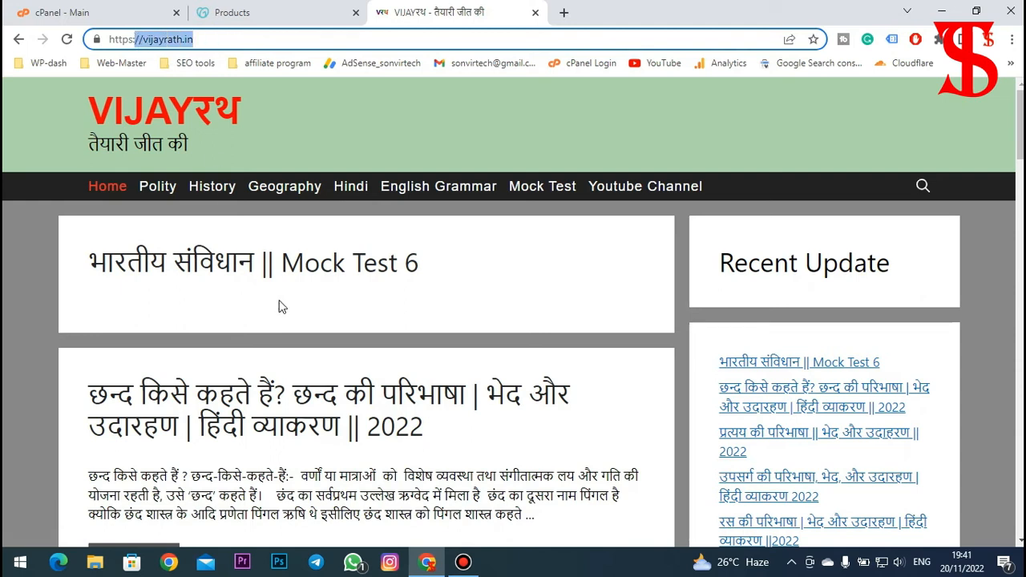
click(280, 12)
drag(282, 213, 184, 210)
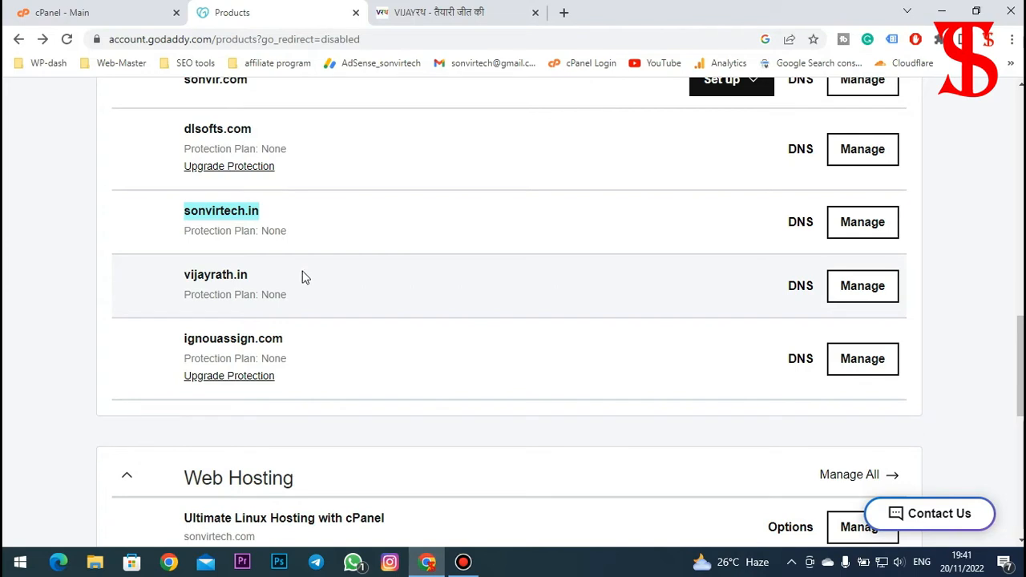
- Clear the sonvirtech.in highlight and review the live vijayrath.in site again
click(285, 214)
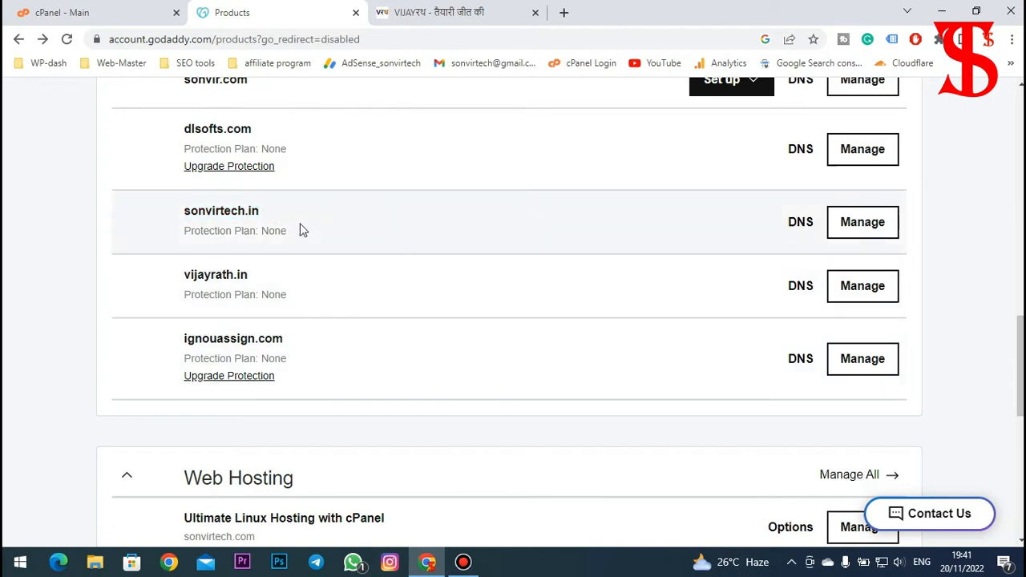
click(430, 14)
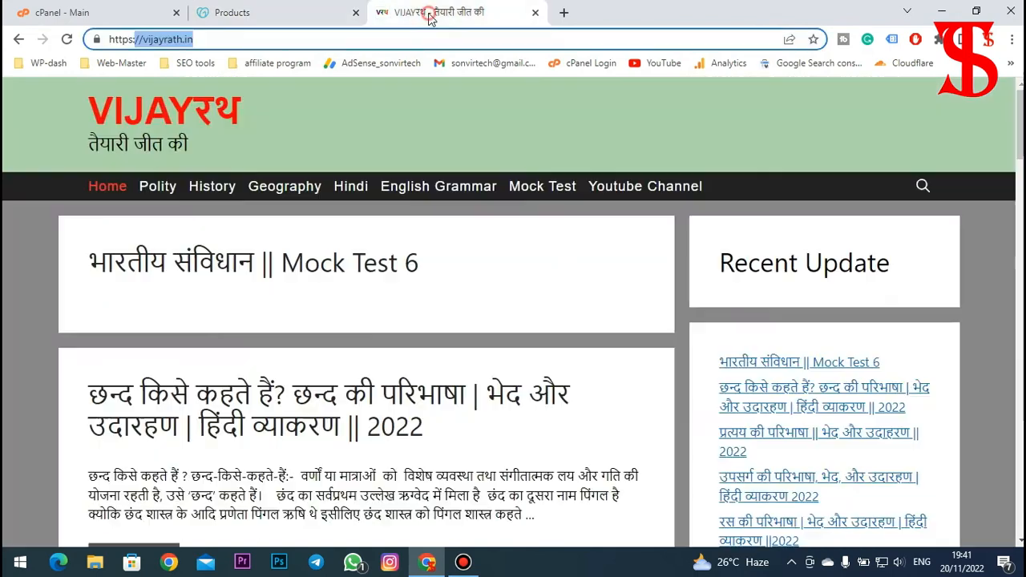
scroll(285, 355, down, 5)
scroll(280, 355, up, 5)
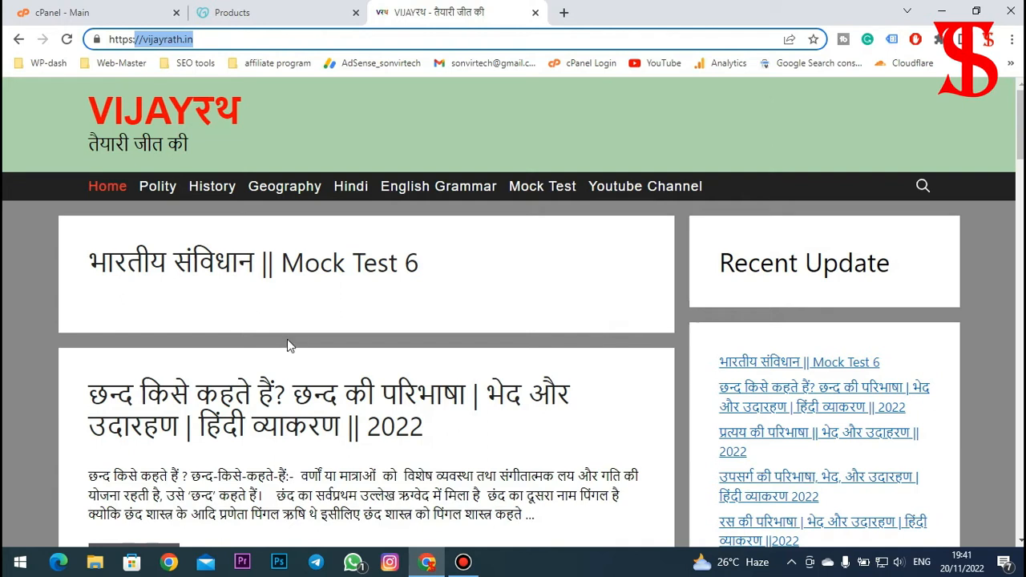
click(294, 337)
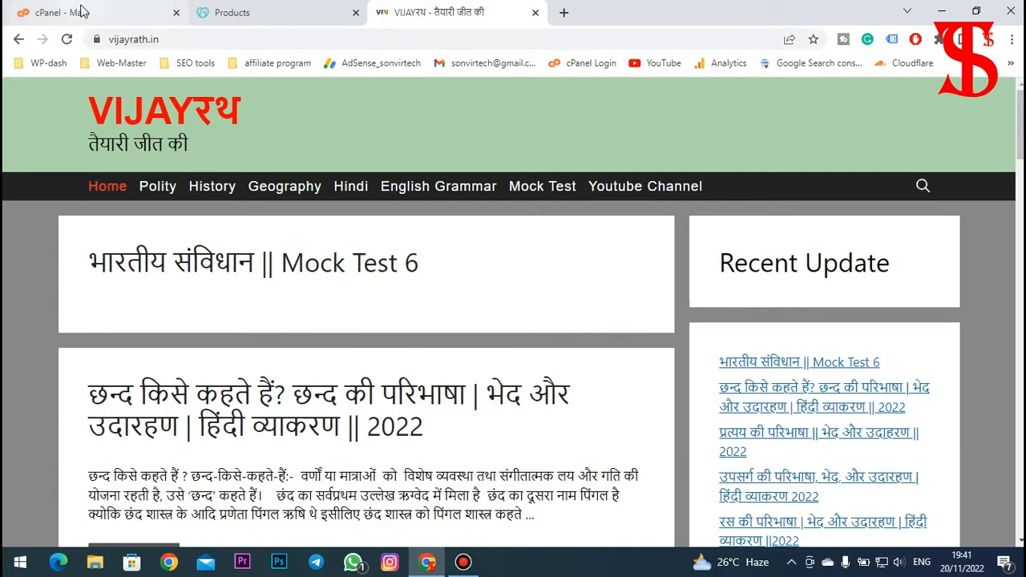
scroll(310, 366, down, 5)
scroll(311, 353, up, 5)
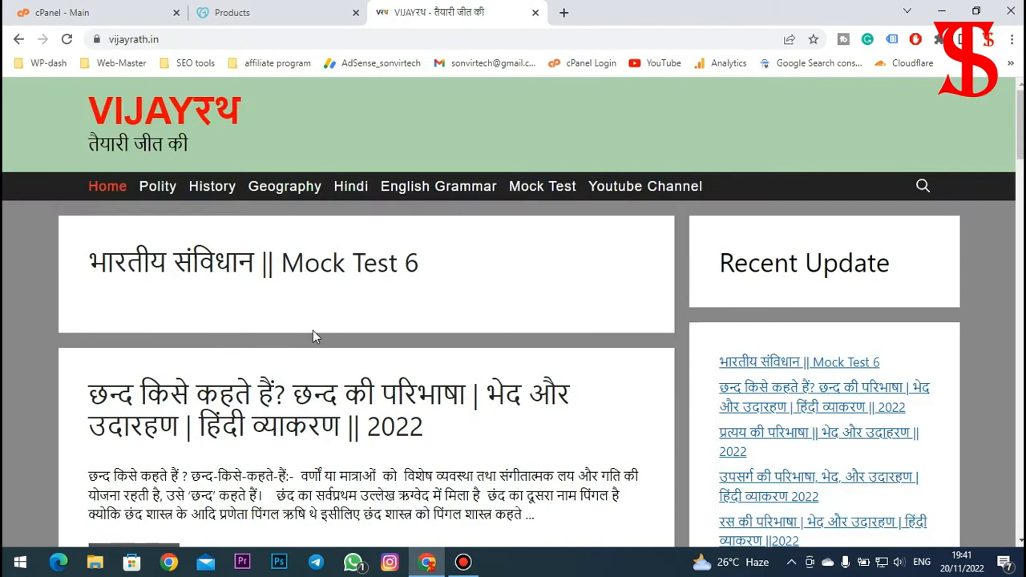
- Scroll through the GoDaddy domain list once more, then go back to cPanel Main
click(298, 17)
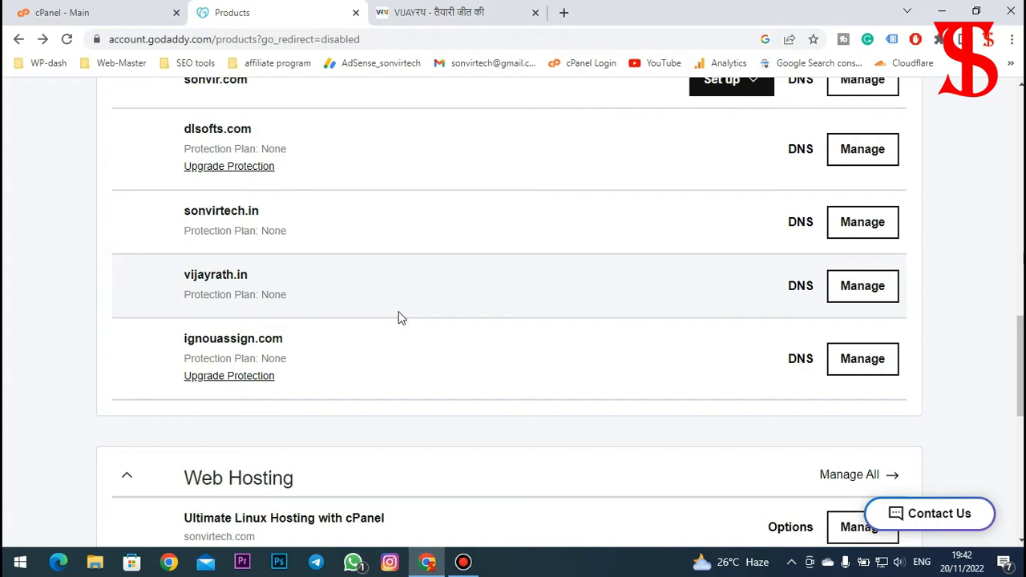
scroll(403, 304, up, 10)
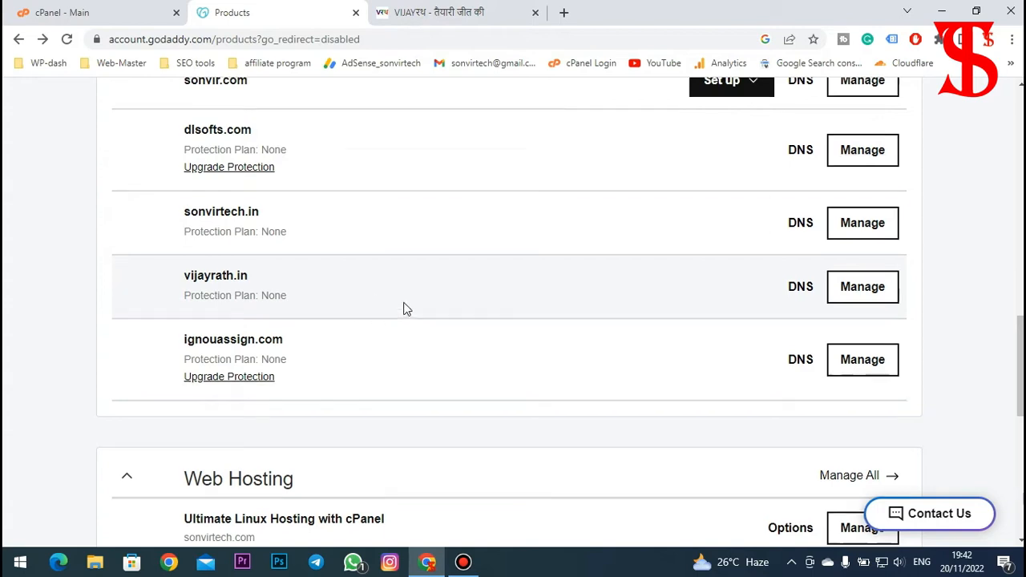
scroll(366, 265, down, 10)
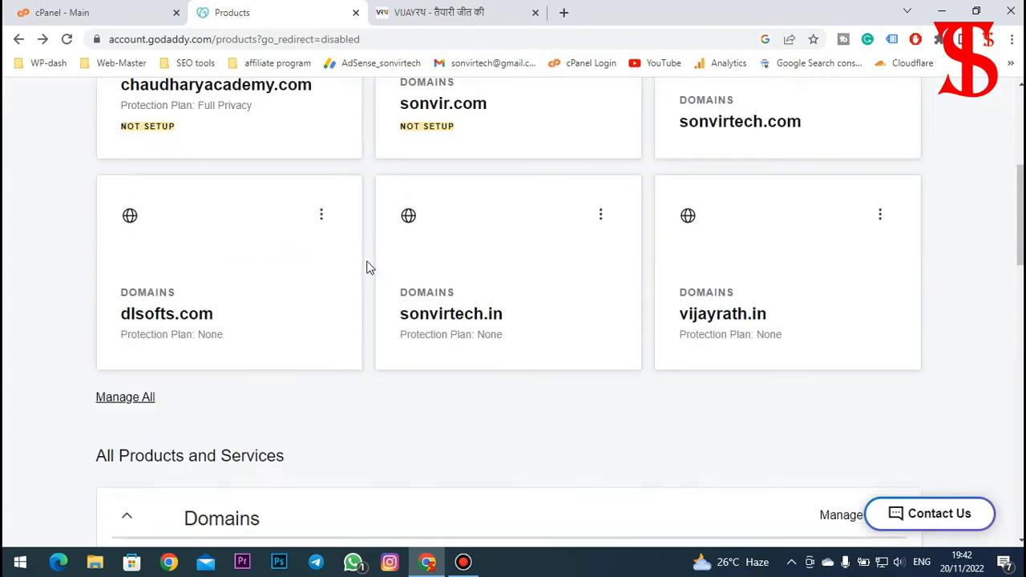
click(107, 12)
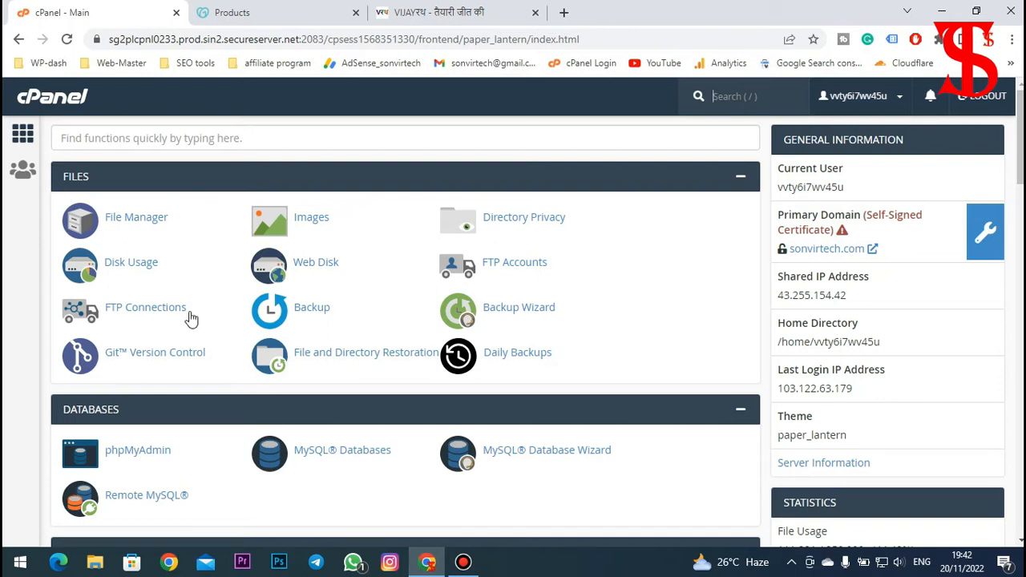
- Scroll to cPanel's Databases section and launch phpMyAdmin
scroll(205, 369, down, 1)
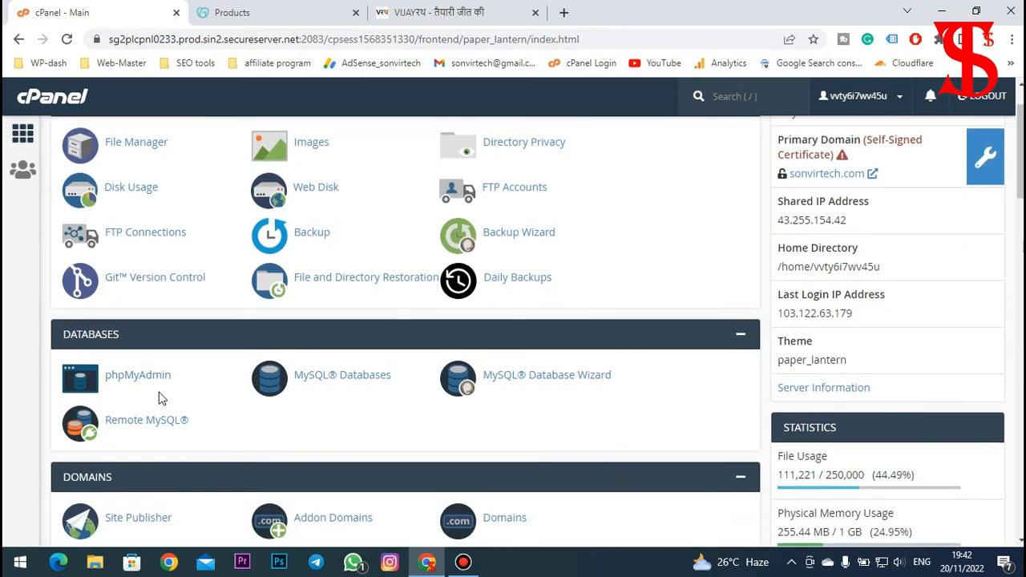
scroll(100, 373, down, 1)
scroll(133, 360, up, 2)
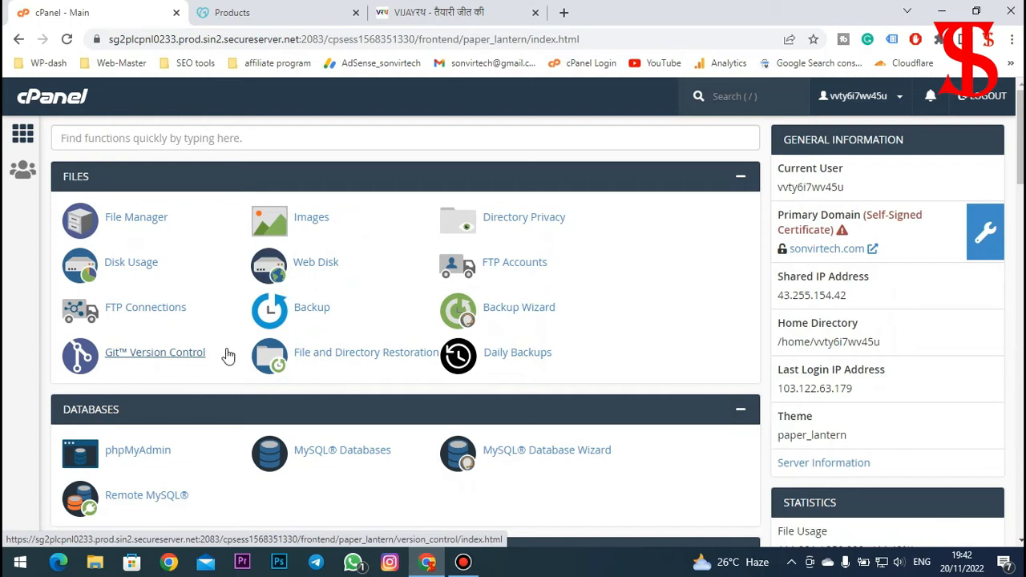
scroll(232, 361, down, 1)
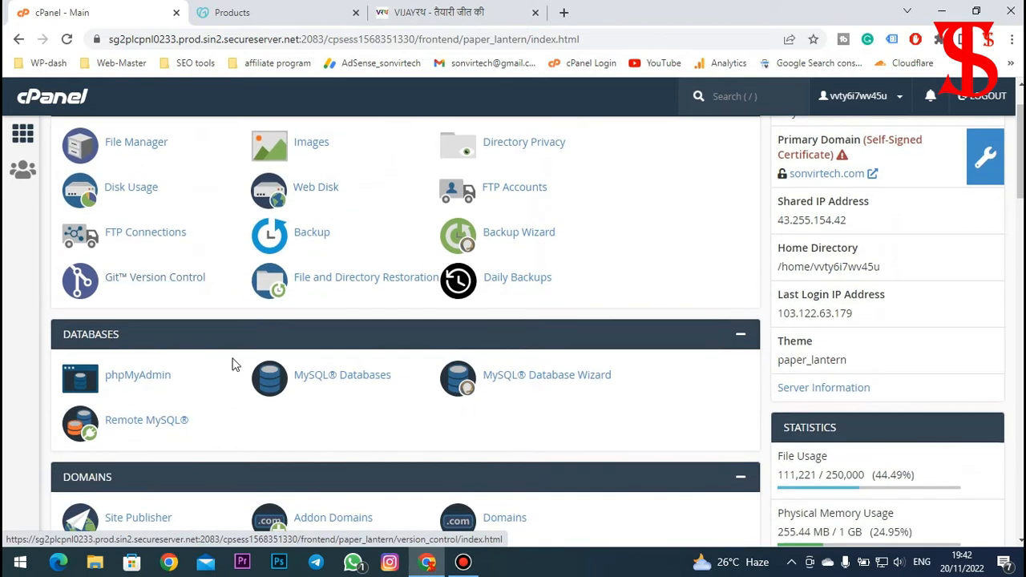
click(143, 377)
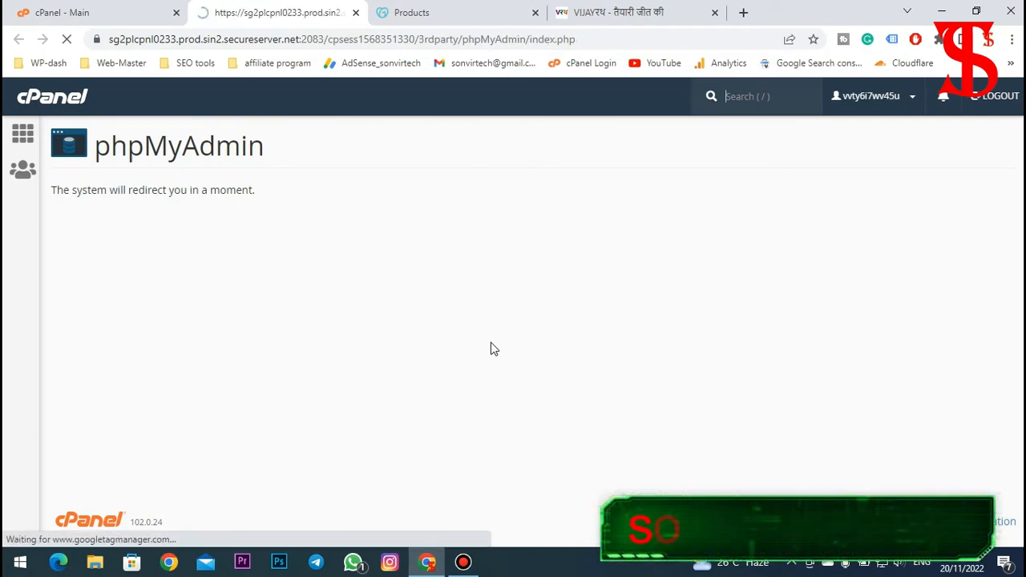
- Expand the database prefix group in the left tree to show wp8, wp9 and wp10
scroll(489, 348, down, 1)
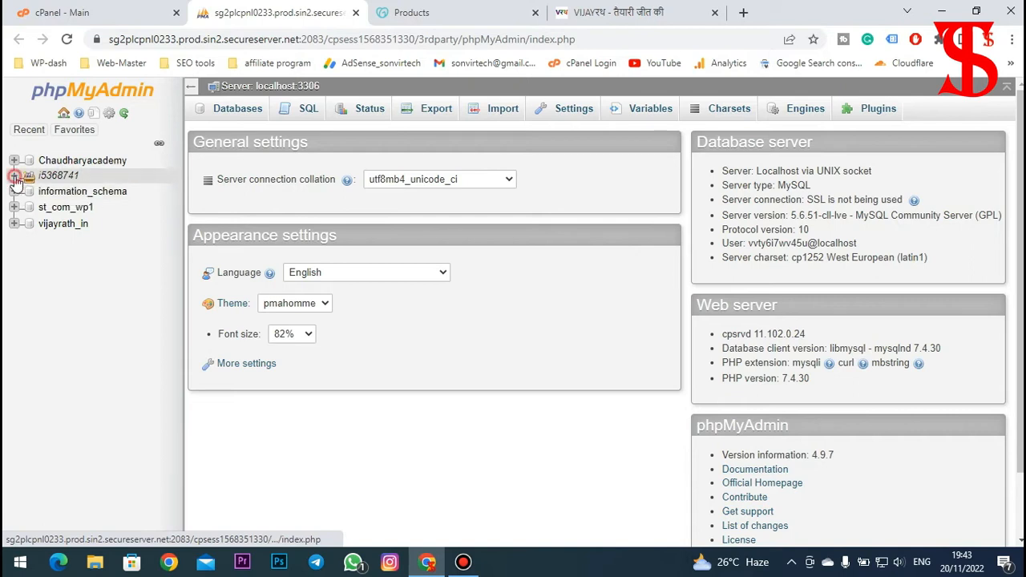
click(14, 176)
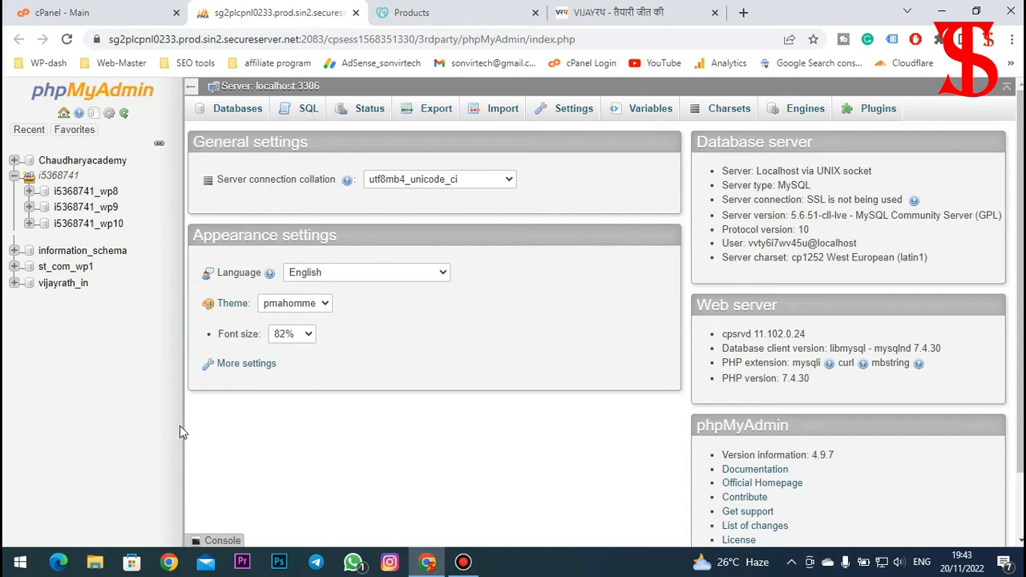
- Return to the cPanel dashboard and launch File Manager
click(111, 18)
scroll(206, 272, down, 1)
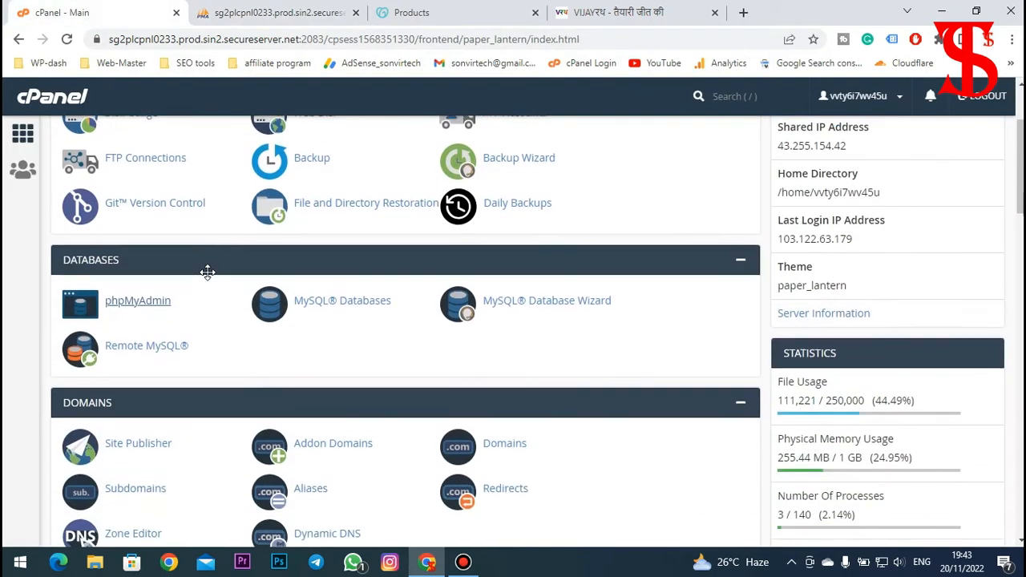
scroll(168, 211, up, 2)
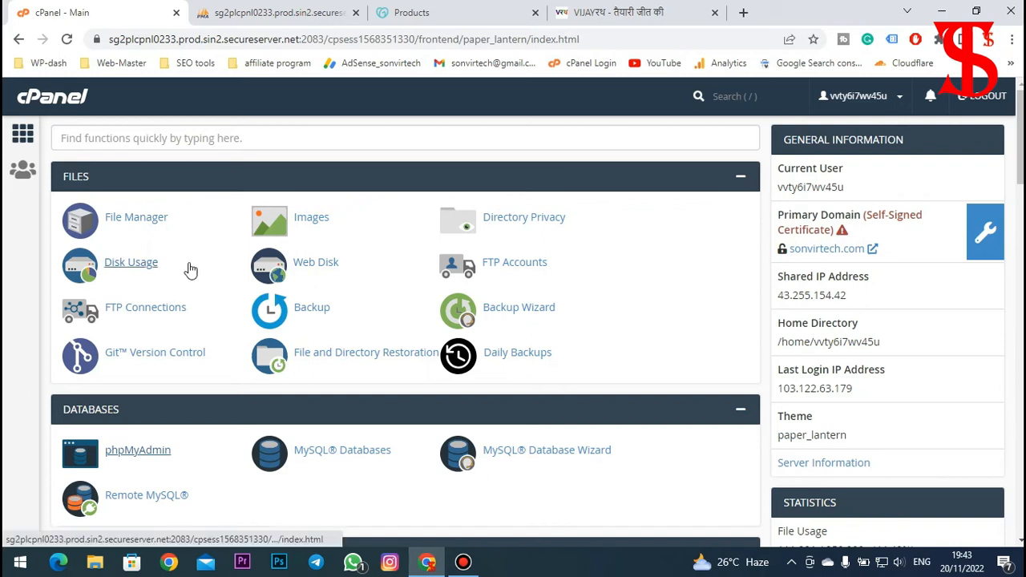
click(138, 219)
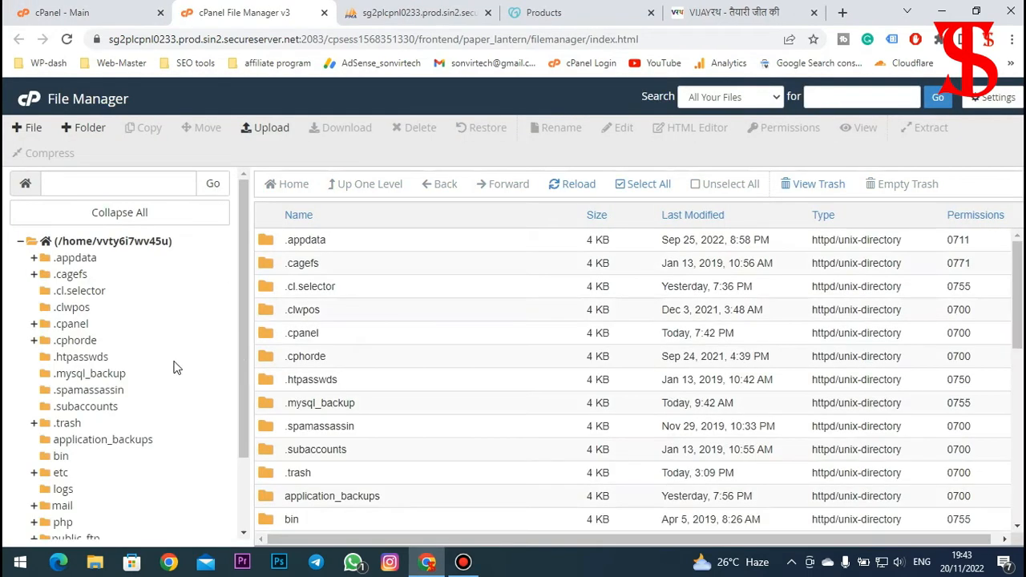
- Expand public_html and open the vijayrath.in folder to list its WordPress files
scroll(120, 342, down, 2)
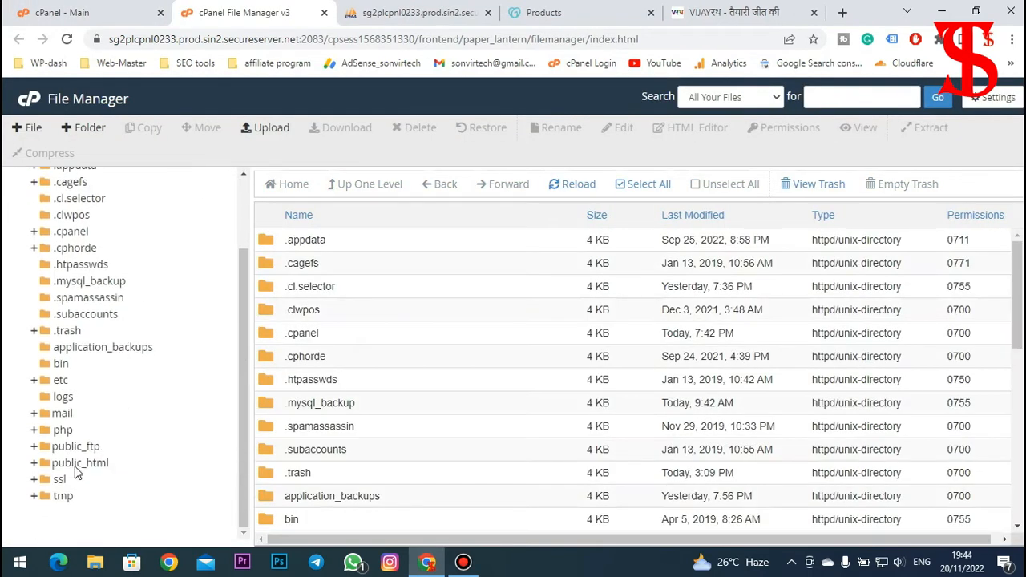
click(79, 463)
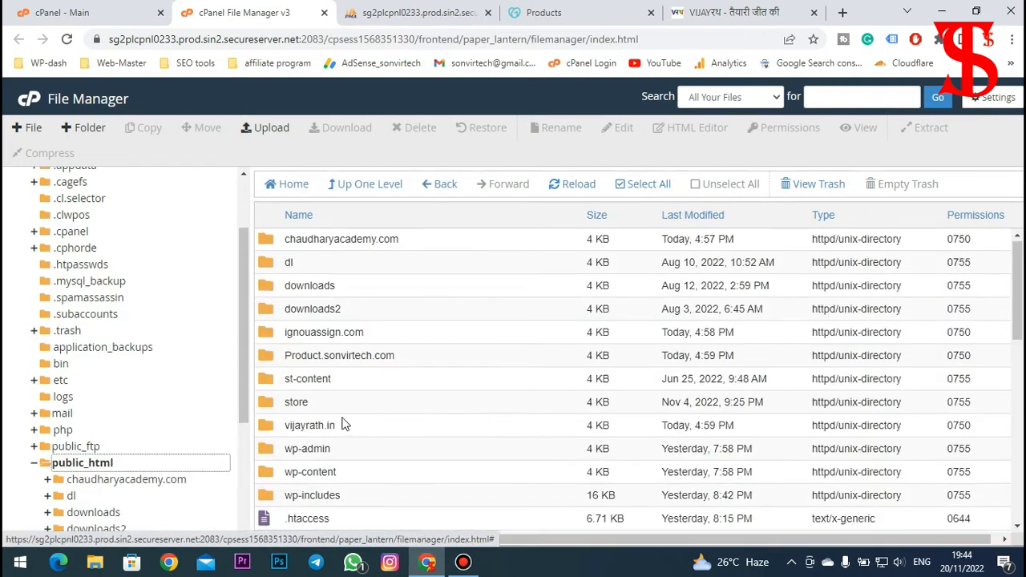
scroll(342, 424, down, 2)
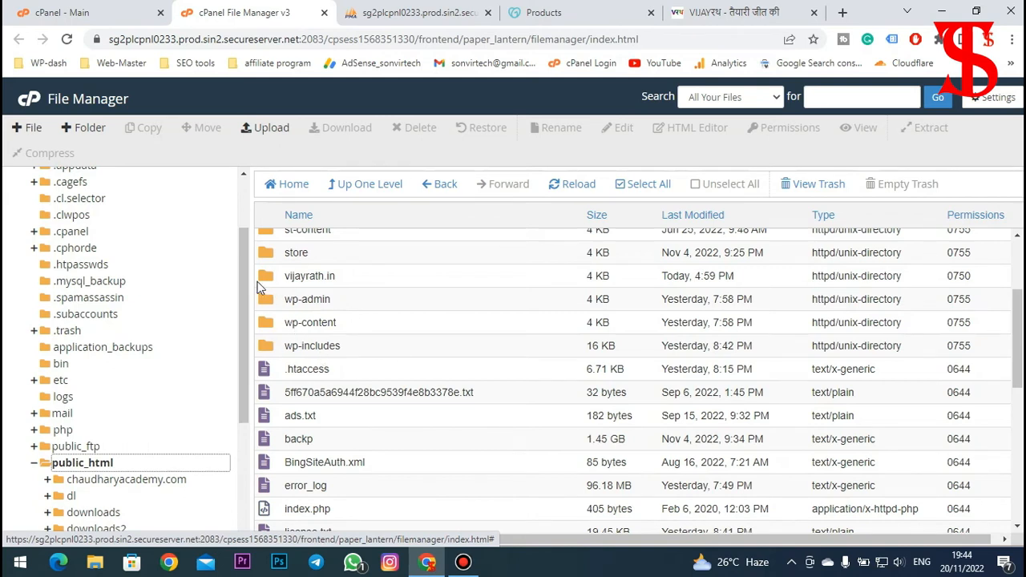
click(350, 279)
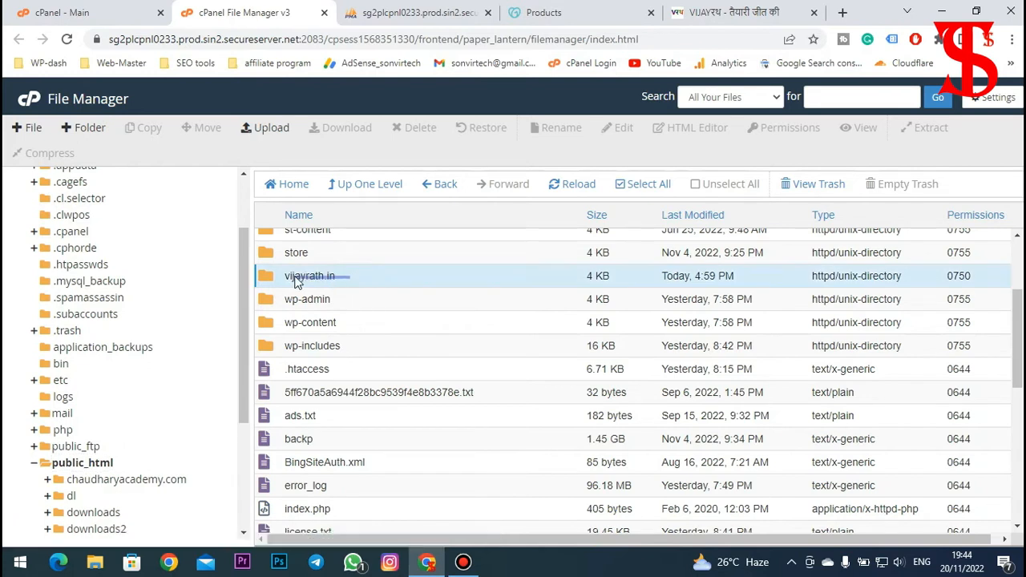
double_click(264, 277)
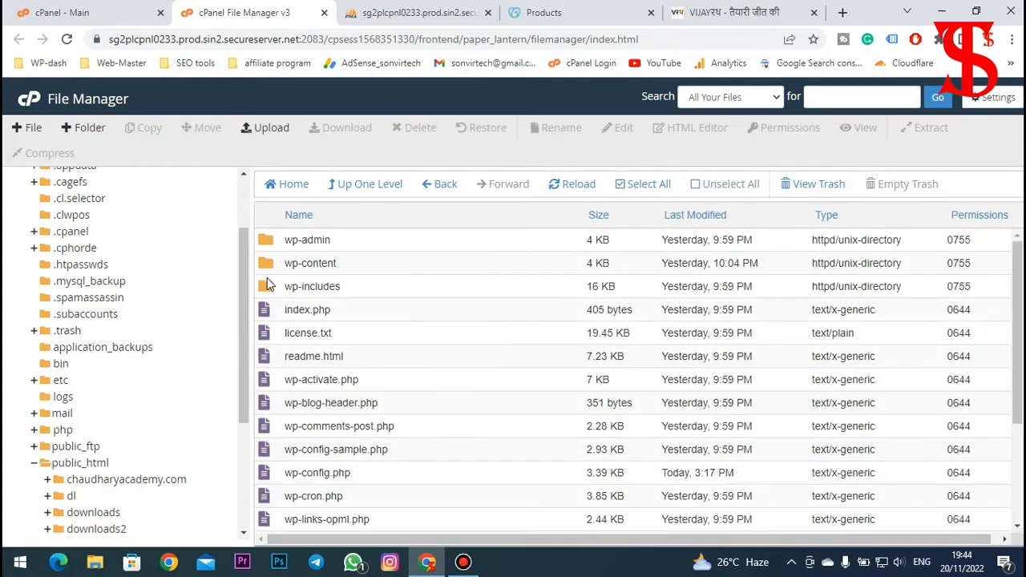
scroll(350, 362, down, 3)
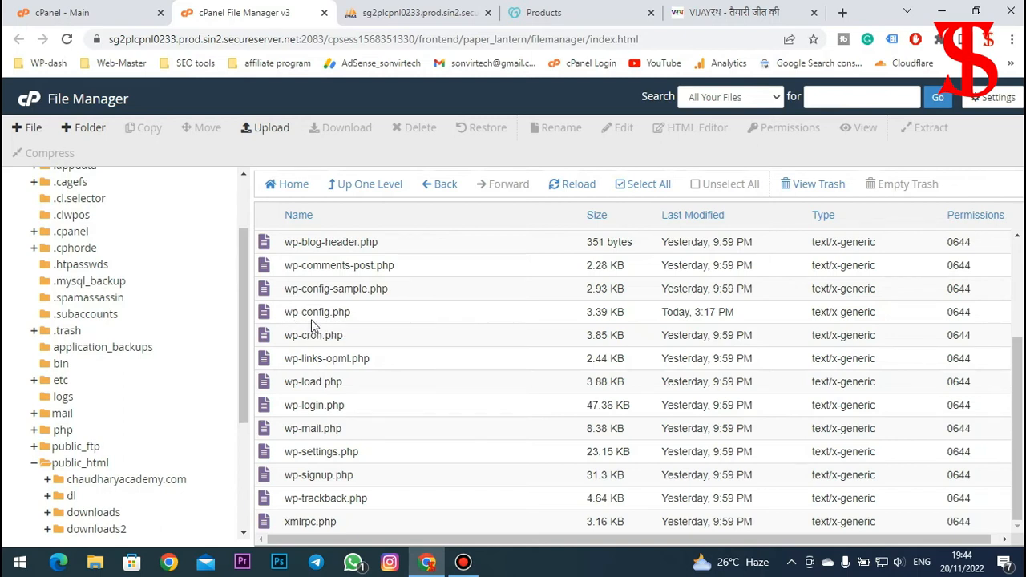
- Download a backup of wp-config.php, then open it in the code editor
right_click(269, 316)
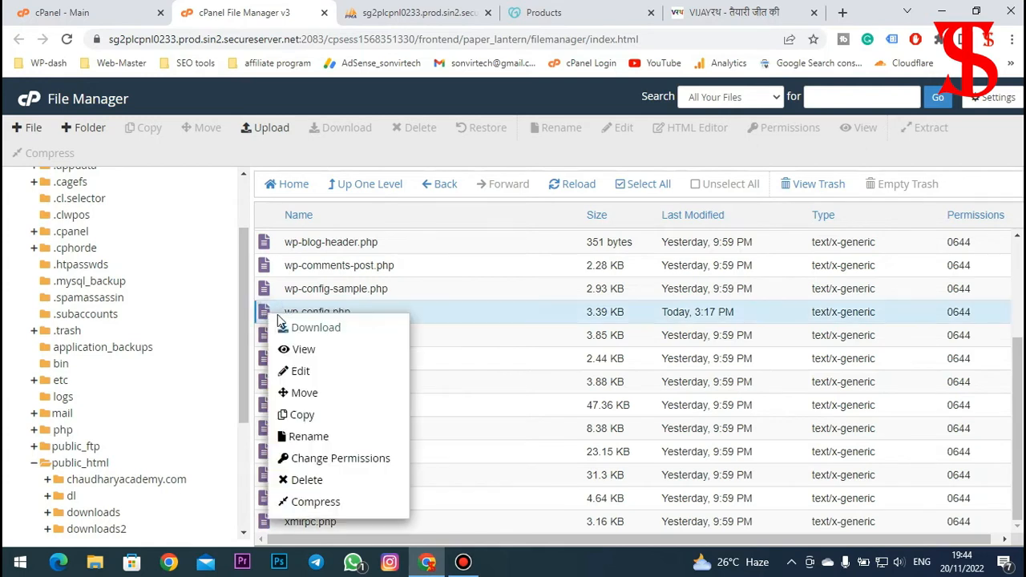
click(298, 328)
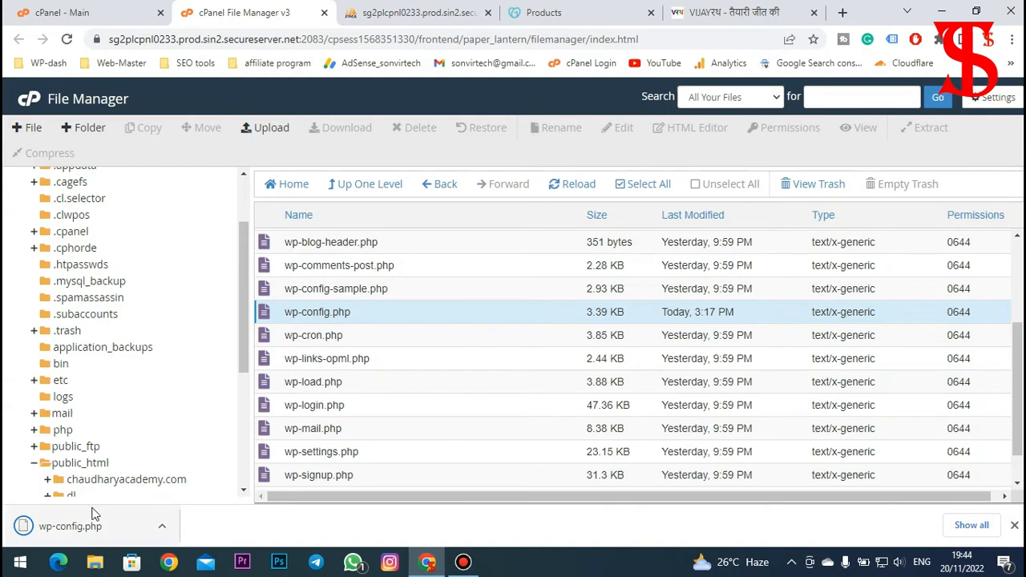
right_click(268, 319)
click(277, 347)
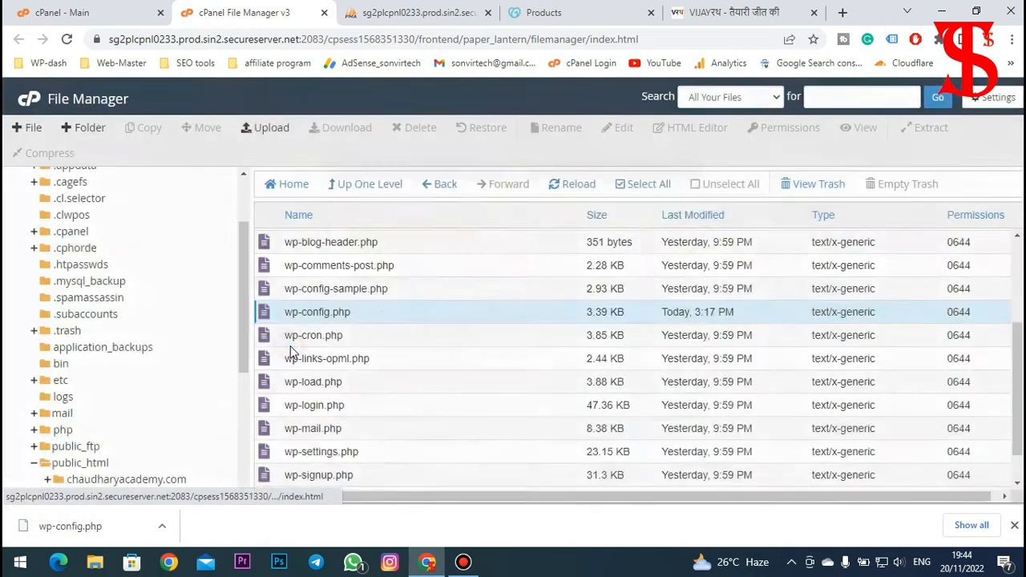
click(649, 406)
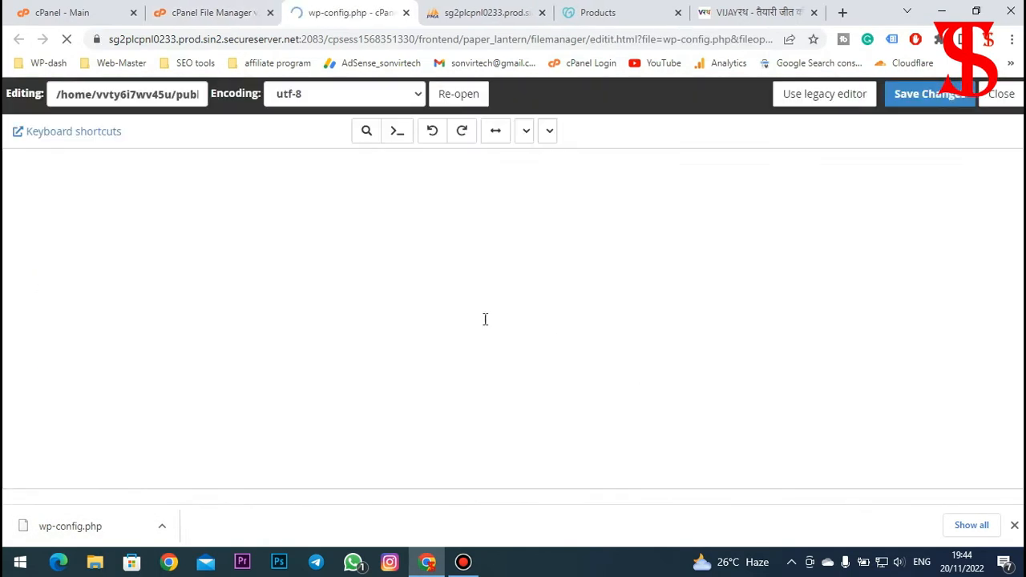
- Select the DB_NAME value vijayrath_in on line 23 and return to phpMyAdmin
scroll(370, 321, down, 1)
scroll(368, 323, down, 2)
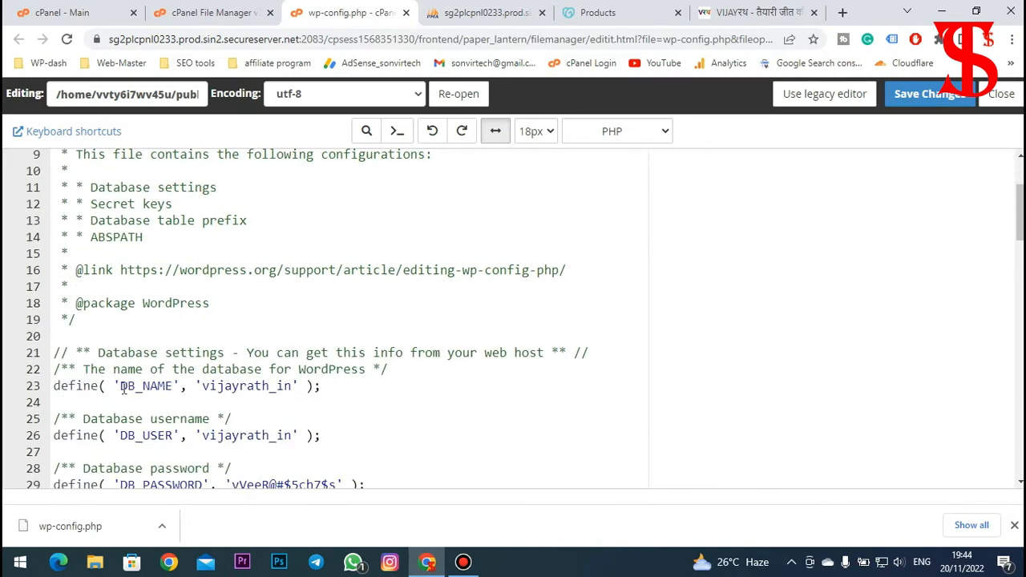
drag(120, 386, 297, 386)
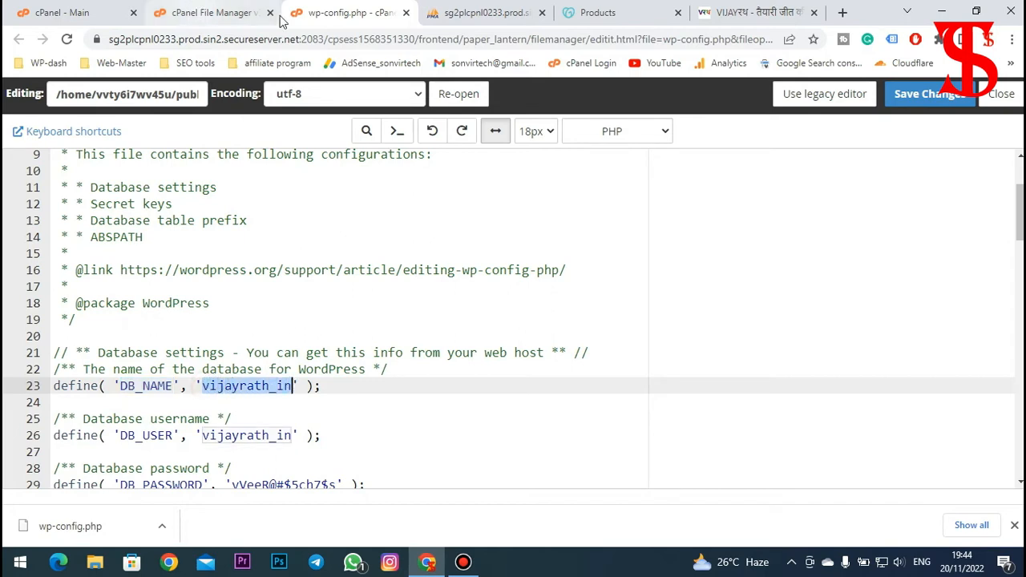
click(481, 12)
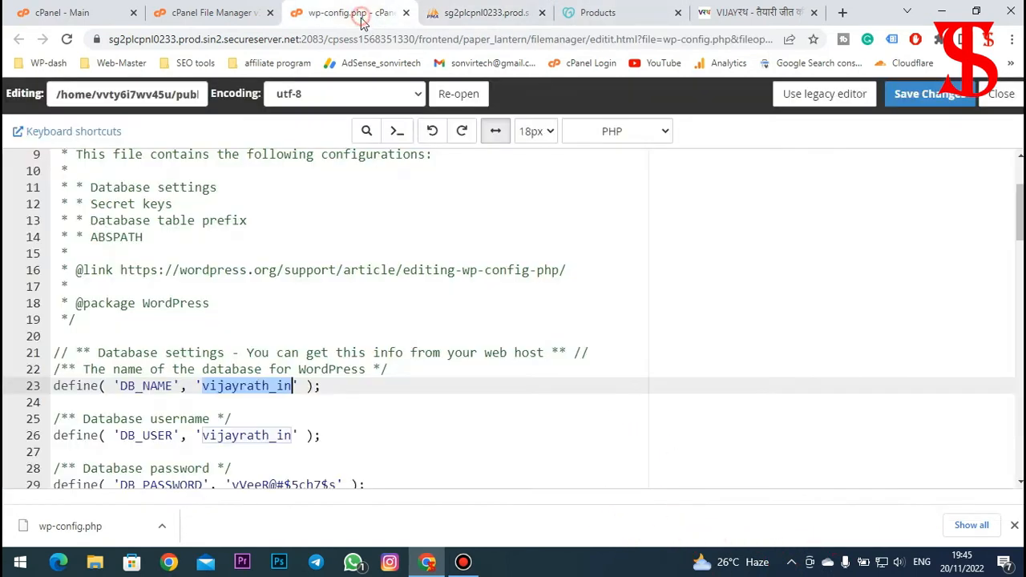
- Re-select vijayrath_in on wp-config.php line 23 and open that database in phpMyAdmin
click(352, 12)
click(202, 386)
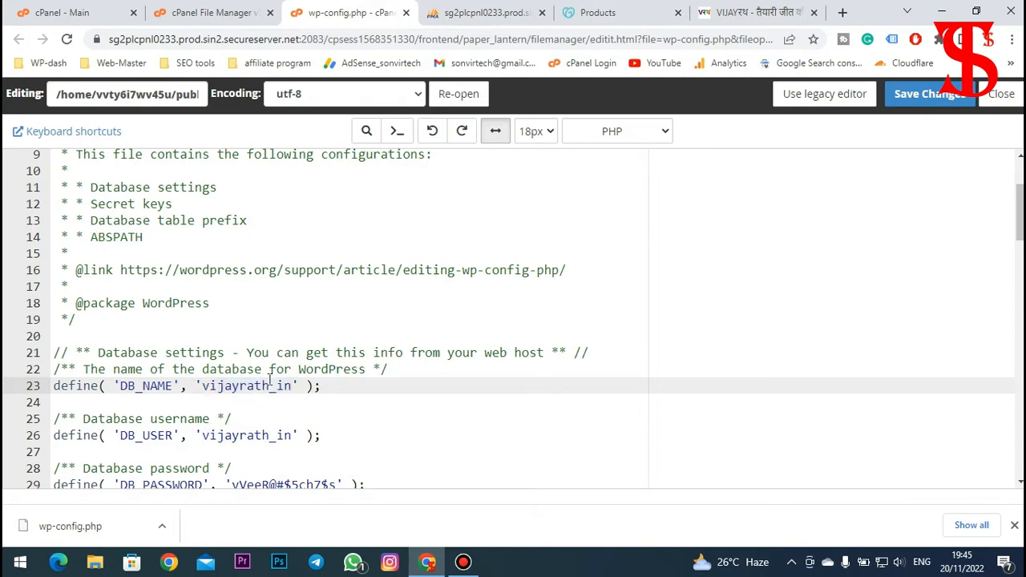
drag(295, 387, 202, 386)
click(479, 12)
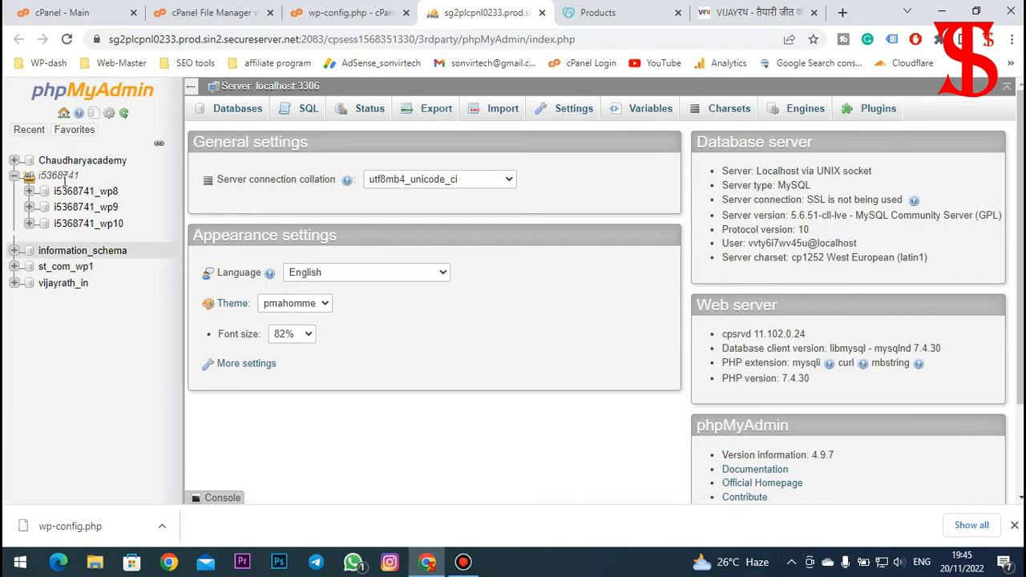
click(53, 292)
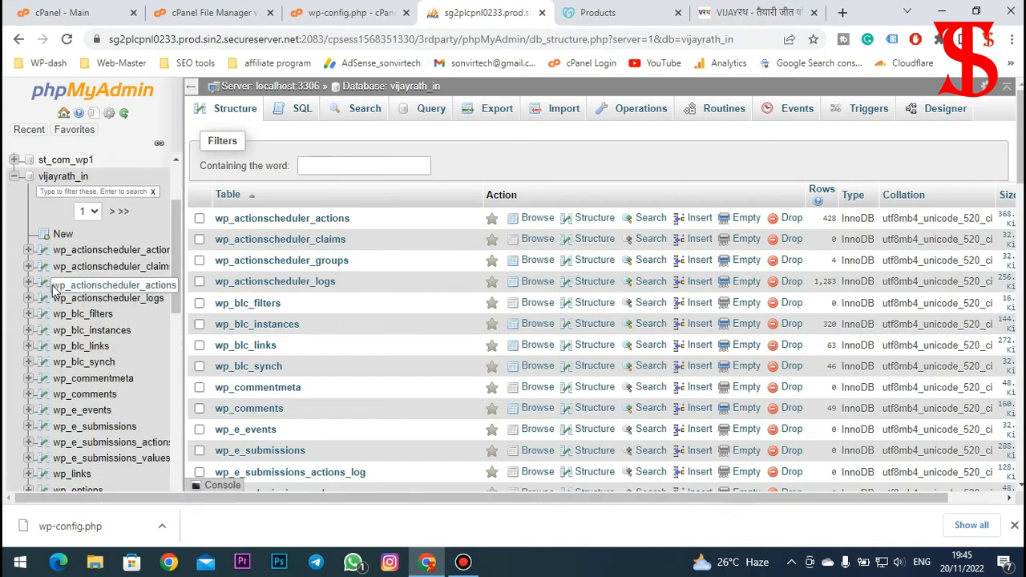
- Export vijayrath_in with the Quick method in SQL format, downloading vijayrath_in.sql
scroll(316, 293, down, 3)
scroll(316, 294, up, 3)
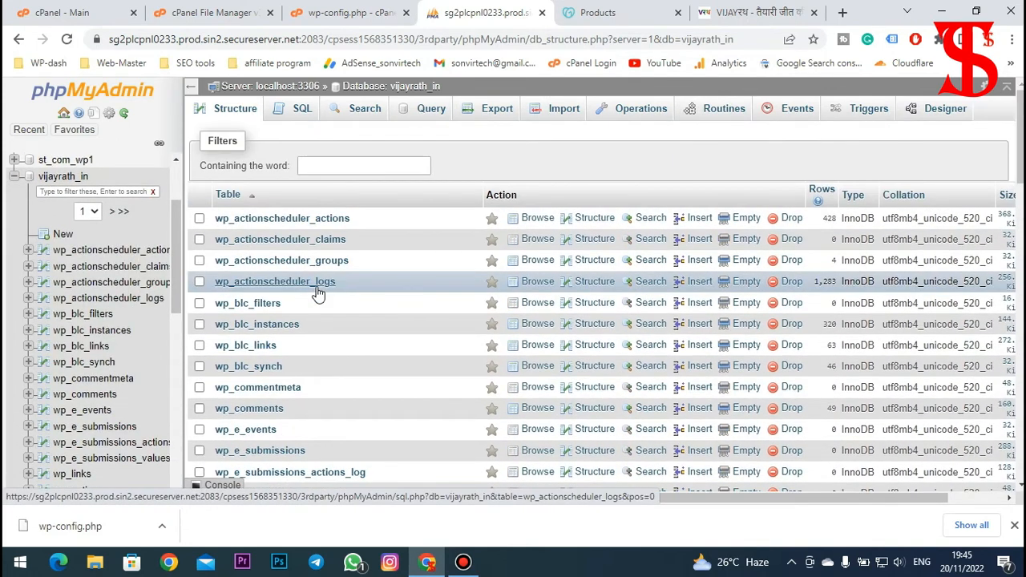
scroll(349, 315, down, 3)
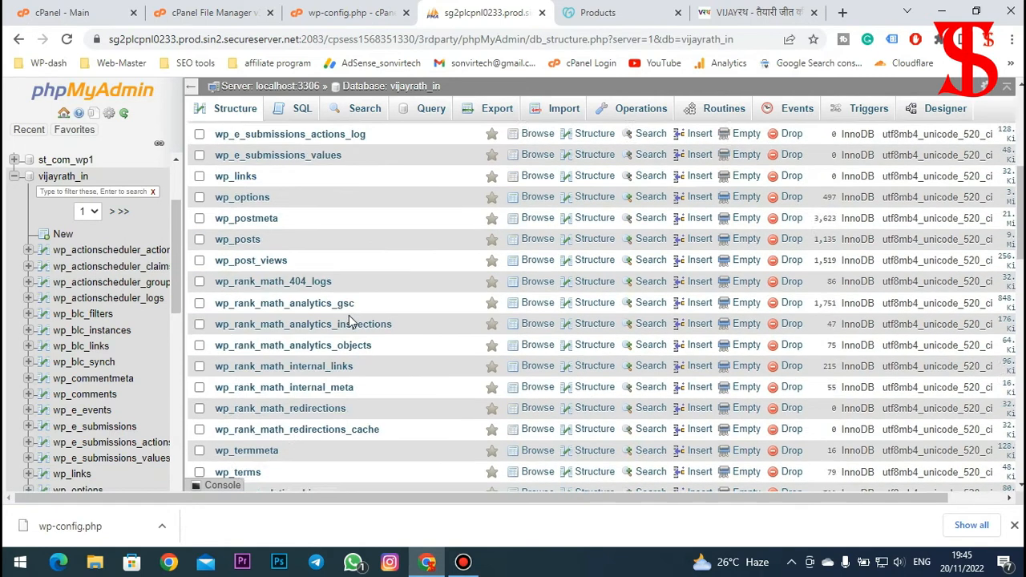
scroll(364, 285, up, 3)
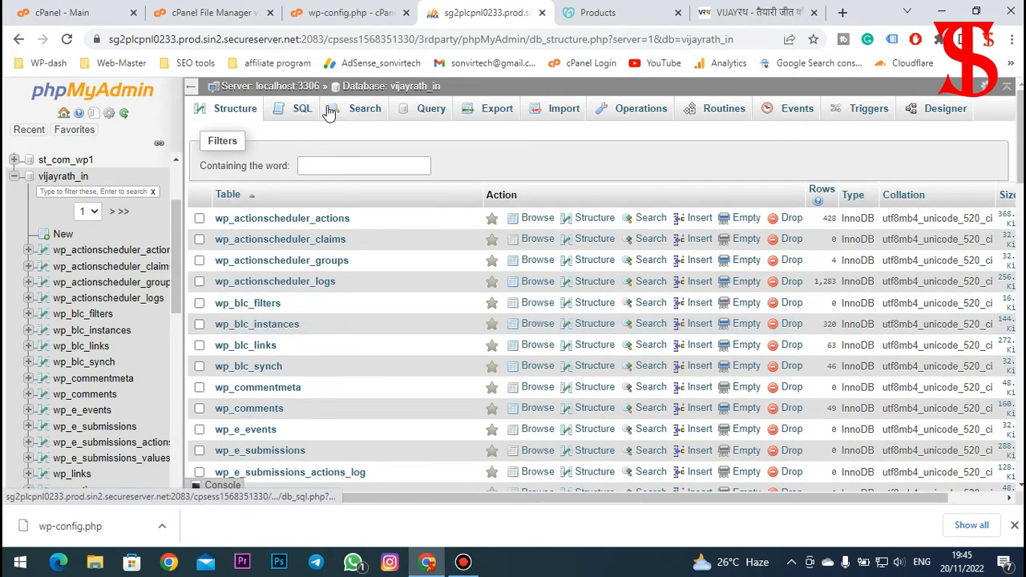
click(495, 112)
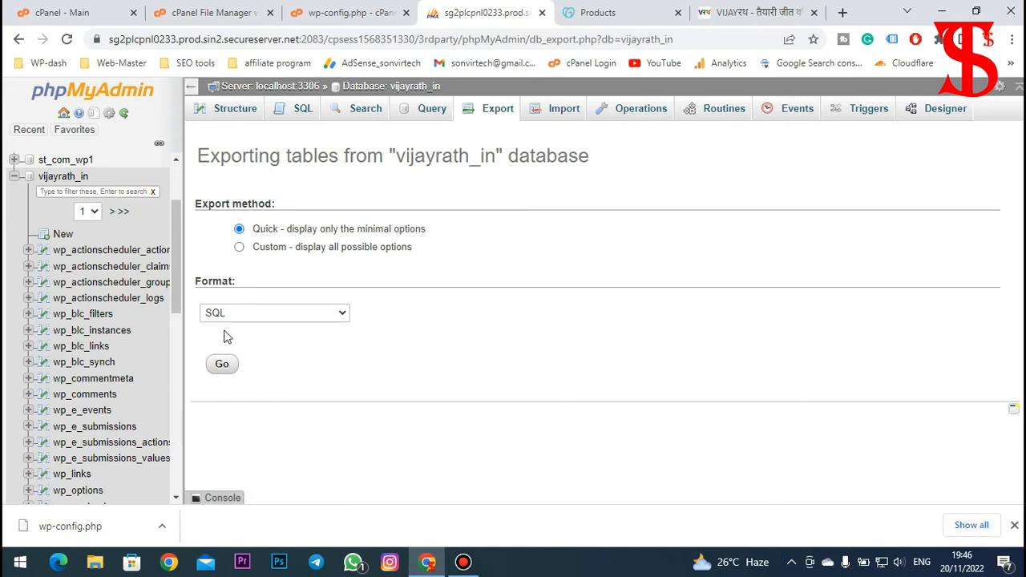
click(222, 366)
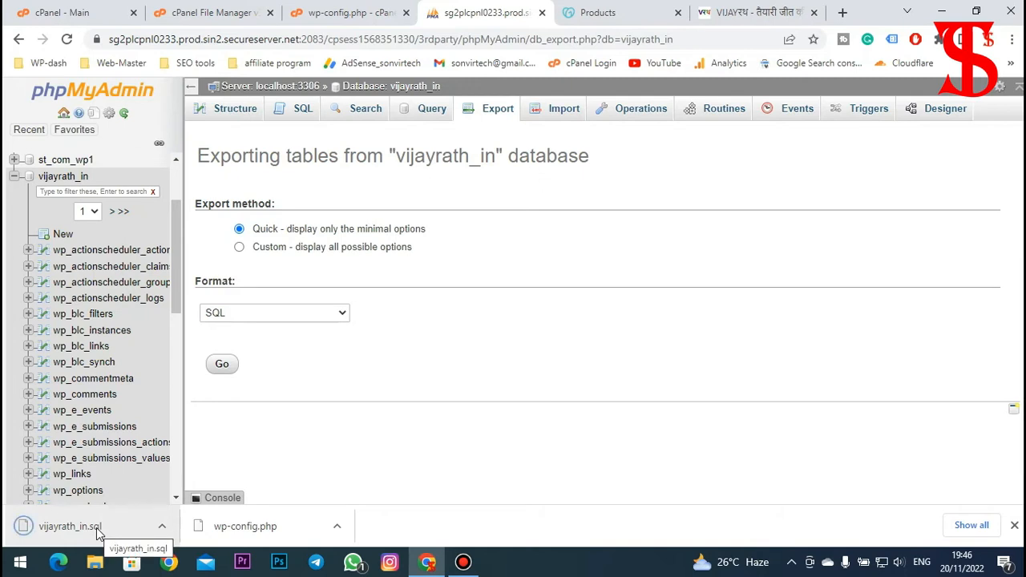
- Dismiss the downloads notice and close the phpMyAdmin tab
click(1012, 528)
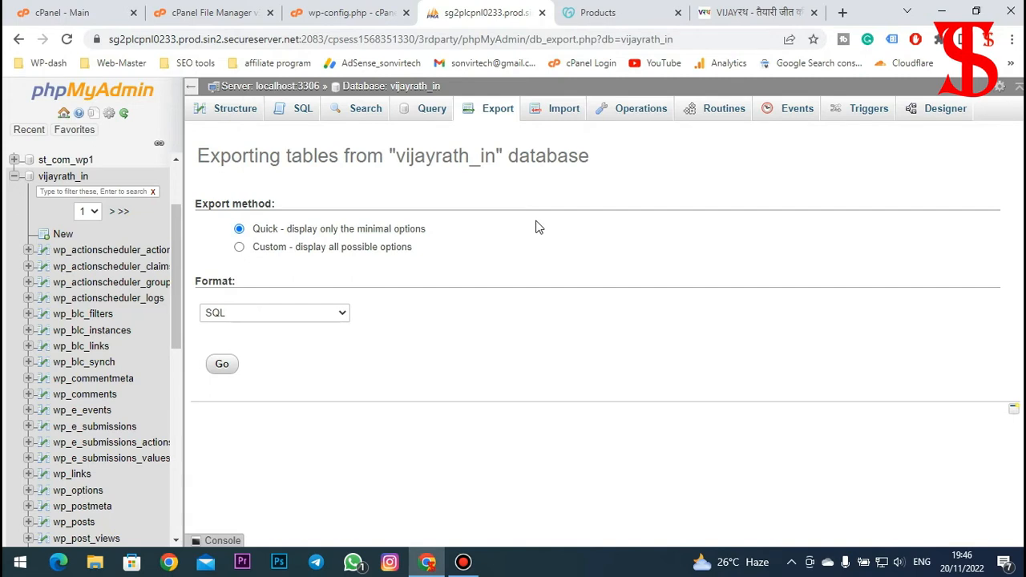
click(542, 12)
scroll(373, 240, down, 2)
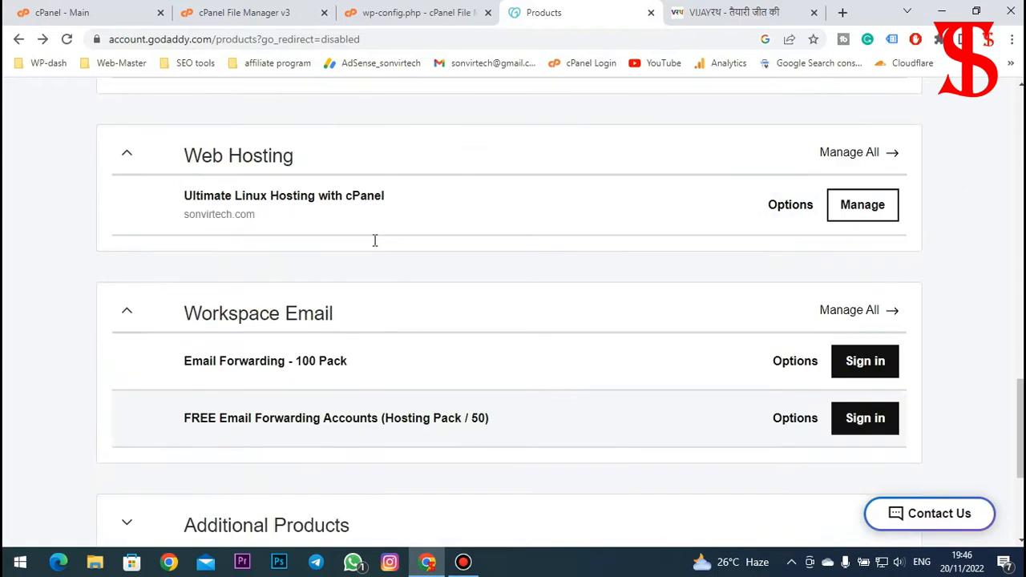
scroll(375, 240, up, 10)
scroll(375, 240, down, 8)
scroll(374, 240, up, 5)
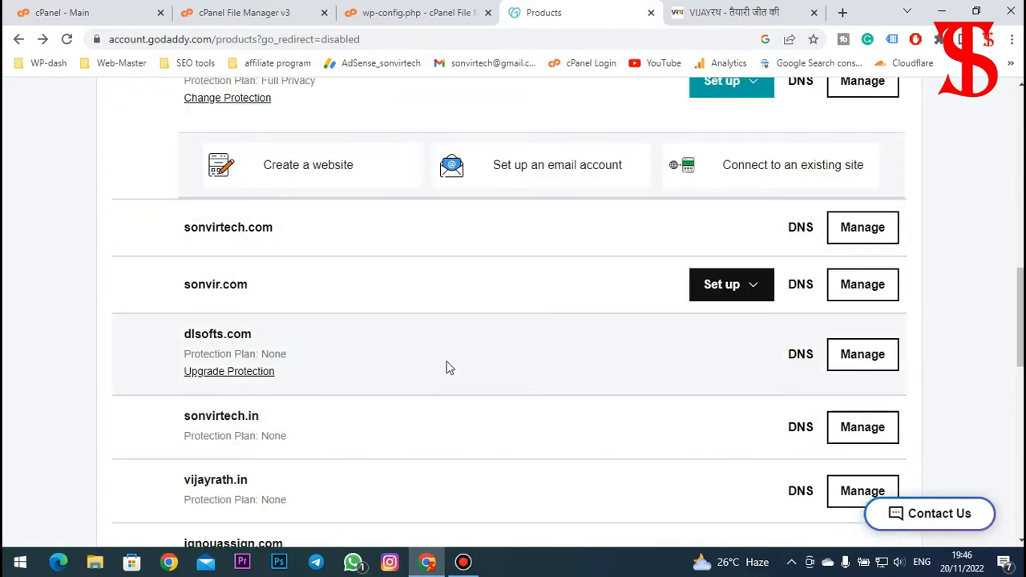
scroll(447, 367, up, 10)
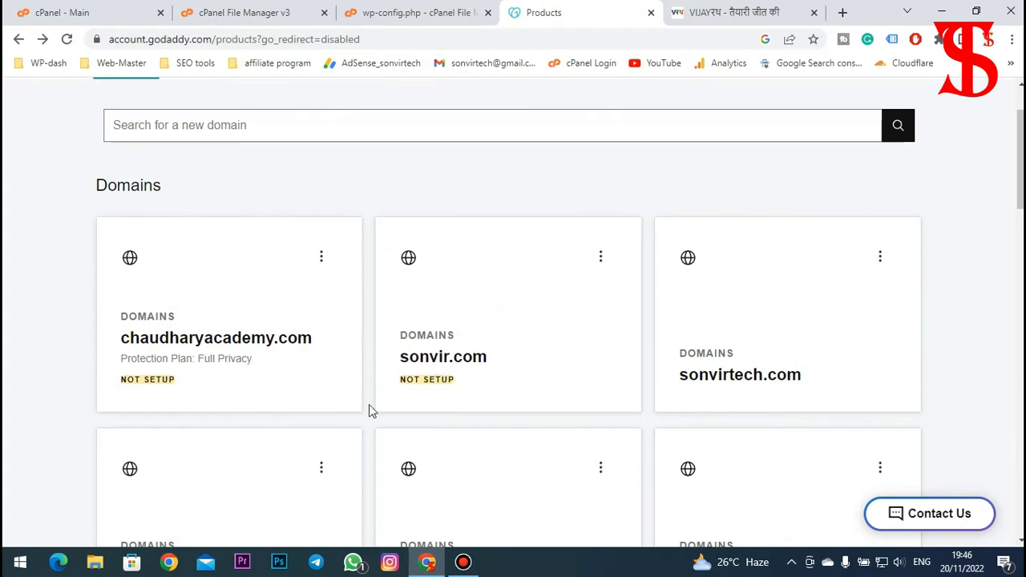
- Close the GoDaddy Products, live VIJAYरथ site and wp-config.php editor tabs, leaving cPanel Main
click(651, 13)
scroll(392, 345, down, 5)
scroll(395, 351, up, 6)
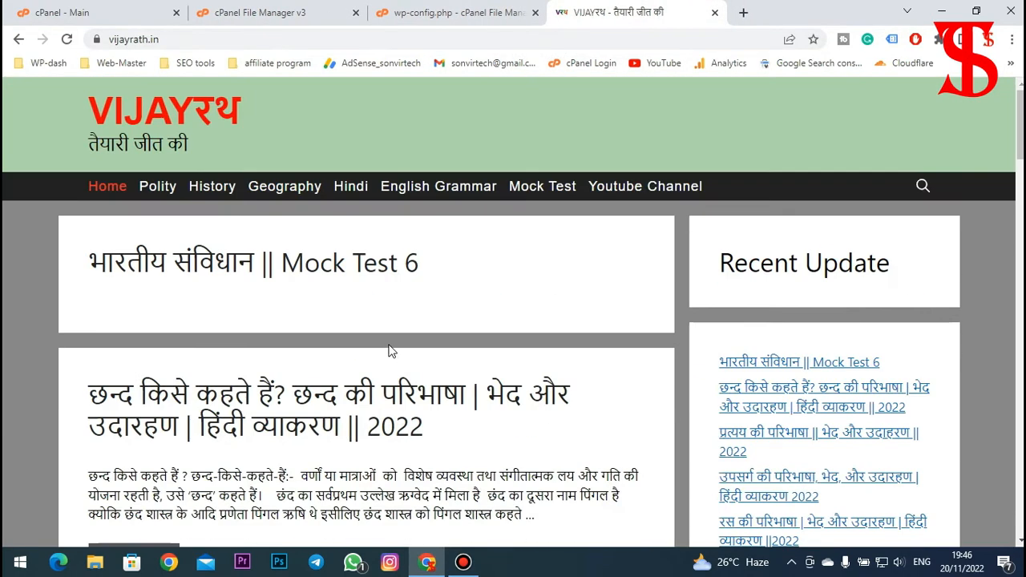
click(715, 13)
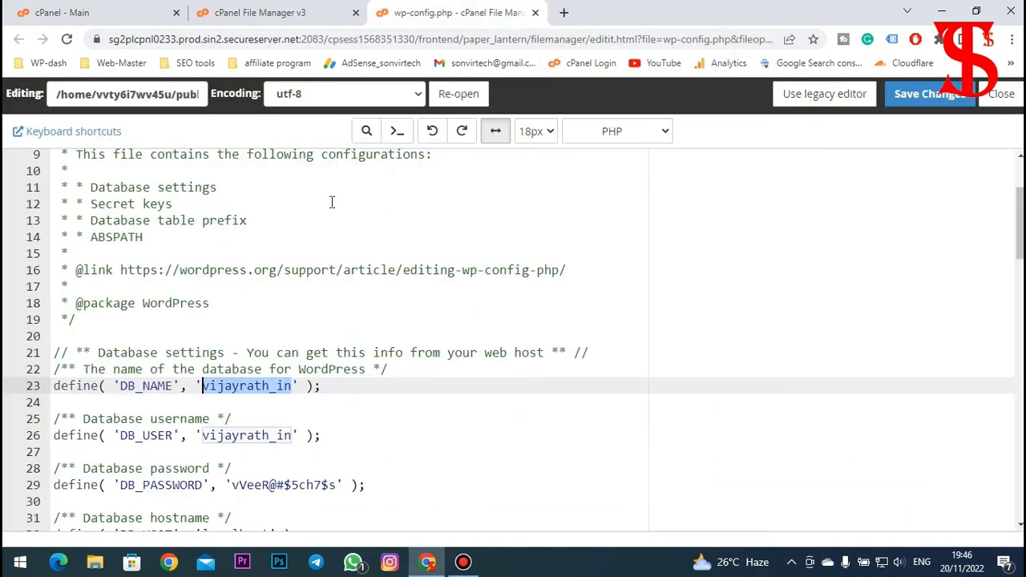
scroll(263, 394, down, 3)
scroll(262, 394, up, 3)
scroll(378, 388, down, 3)
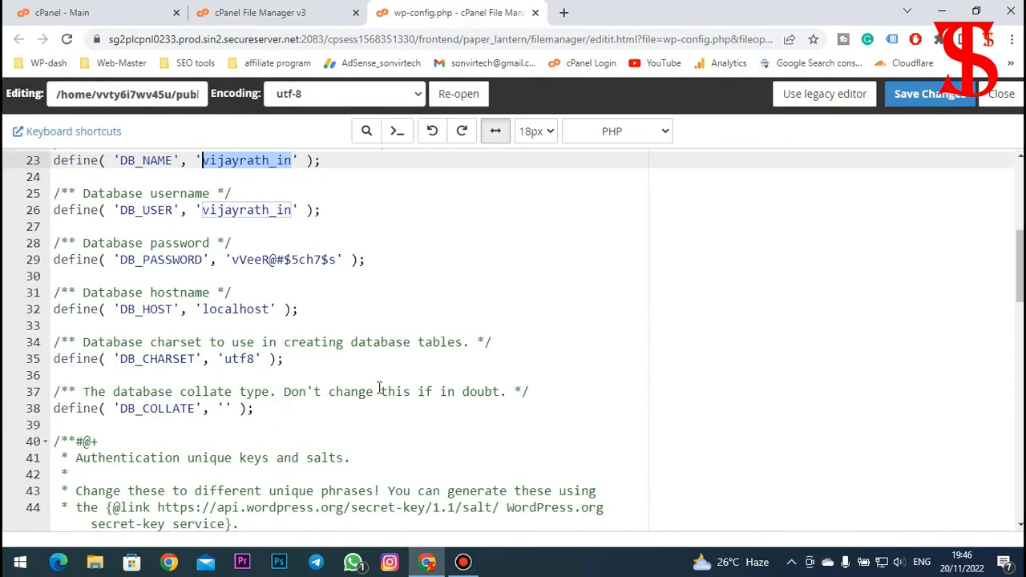
scroll(379, 387, up, 3)
click(535, 13)
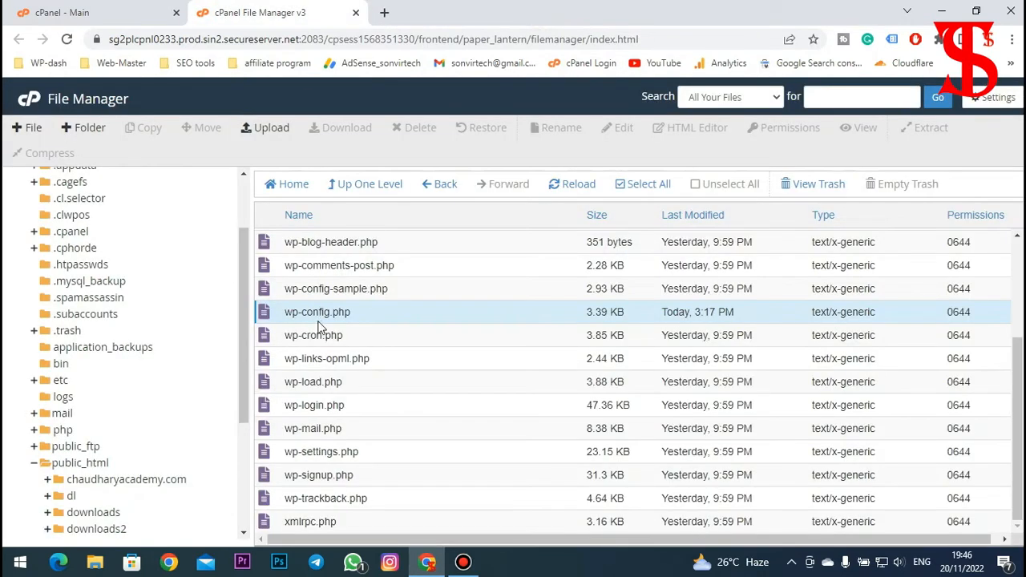
click(104, 12)
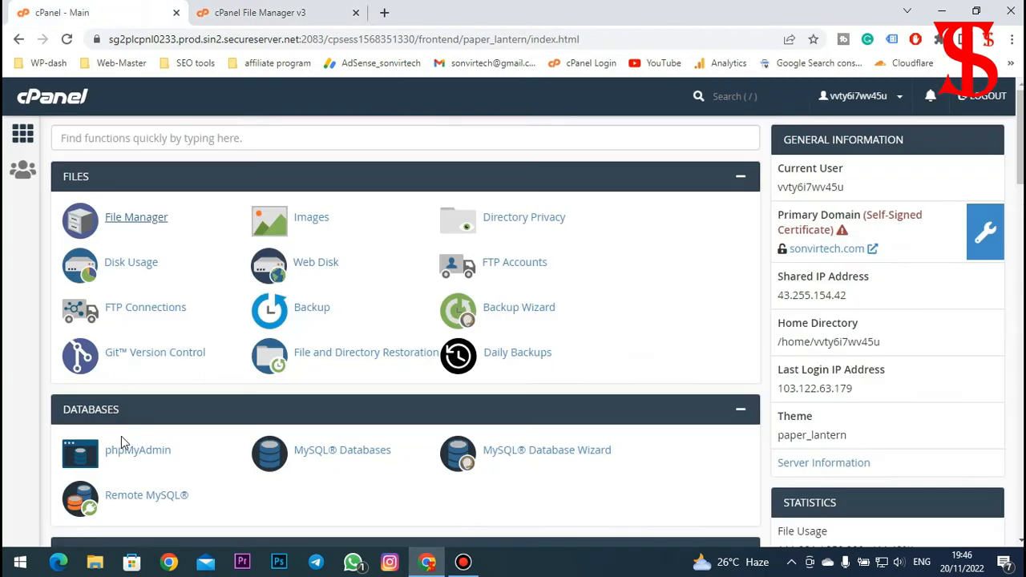
- In File Manager, go up to public_html and reopen the vijayrath.in folder
click(265, 13)
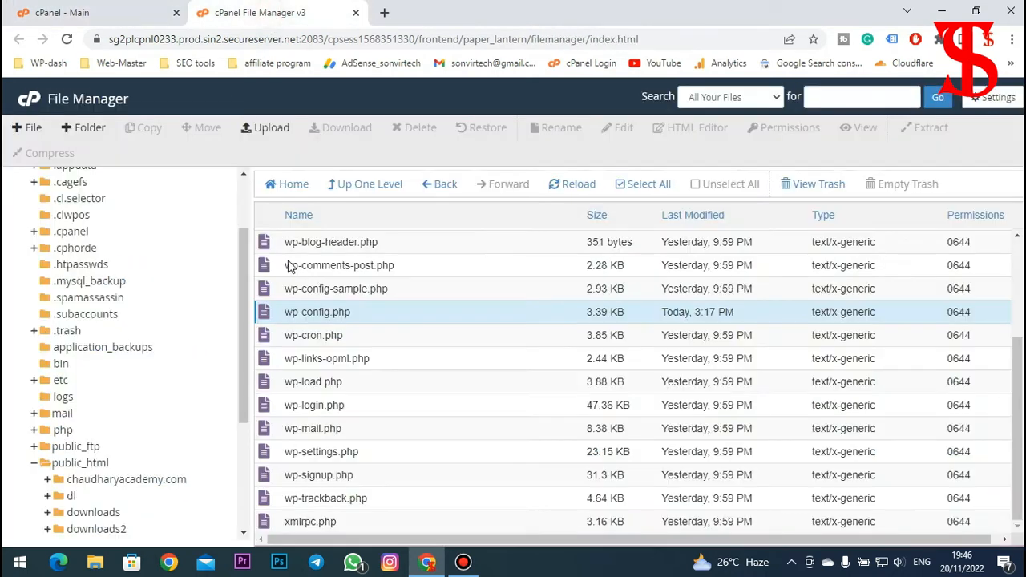
scroll(360, 362, up, 5)
click(374, 183)
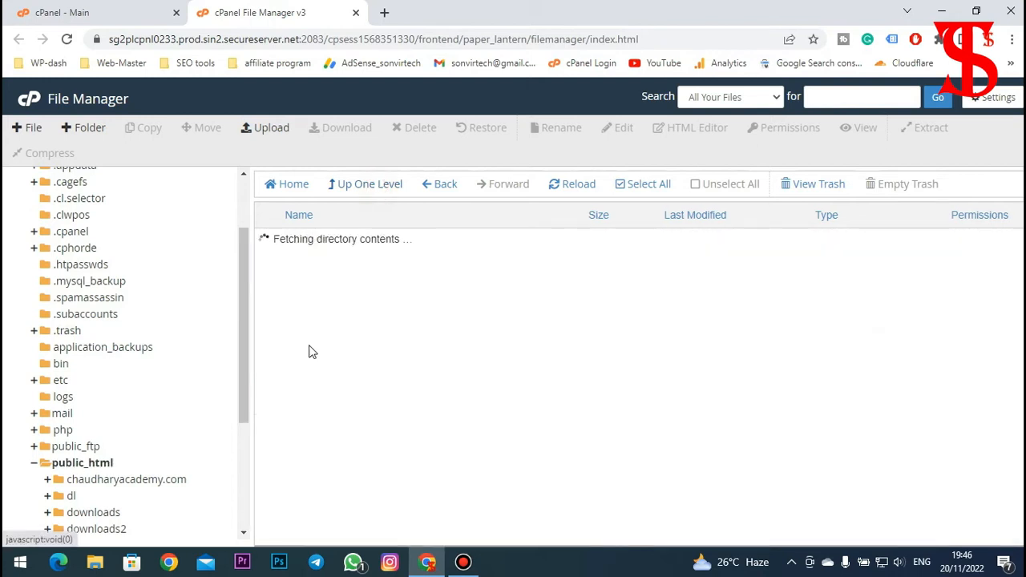
scroll(100, 461, down, 2)
scroll(306, 393, down, 2)
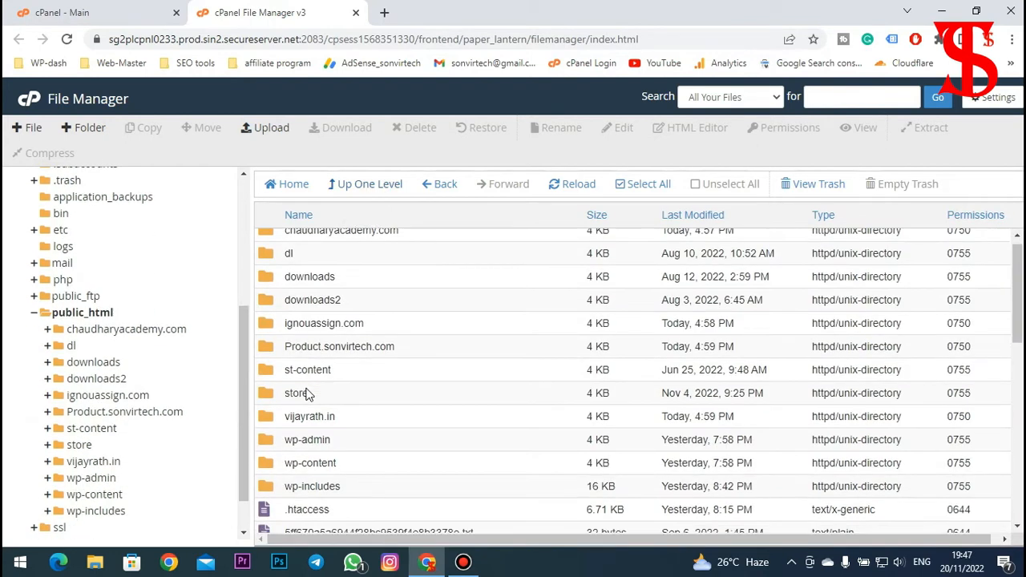
click(267, 275)
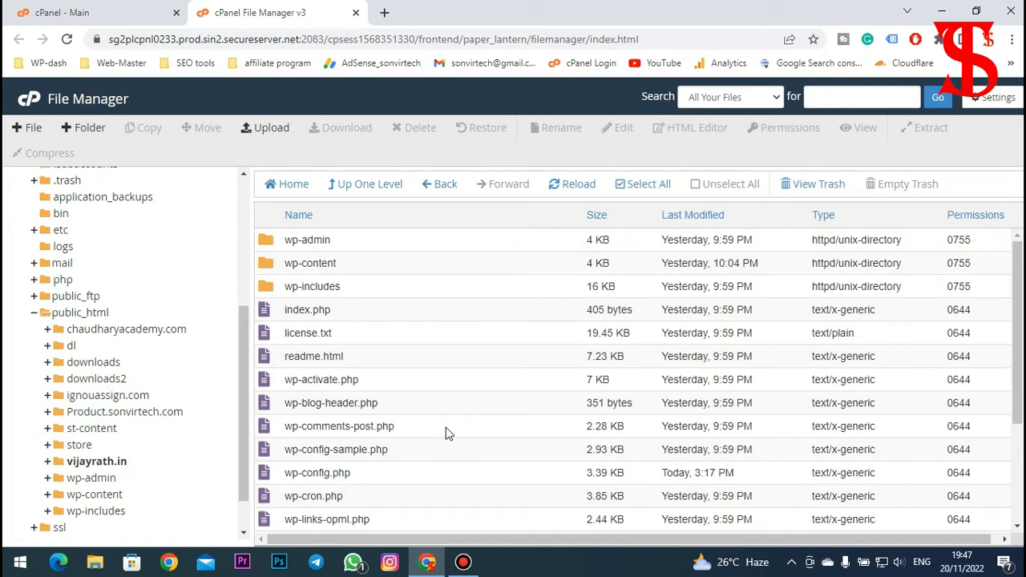
scroll(412, 460, down, 2)
scroll(378, 465, up, 2)
scroll(319, 399, down, 2)
scroll(319, 399, up, 2)
- Select every file and folder from wp-admin down, and dismiss a chat notification
click(270, 244)
key(shift+Down)
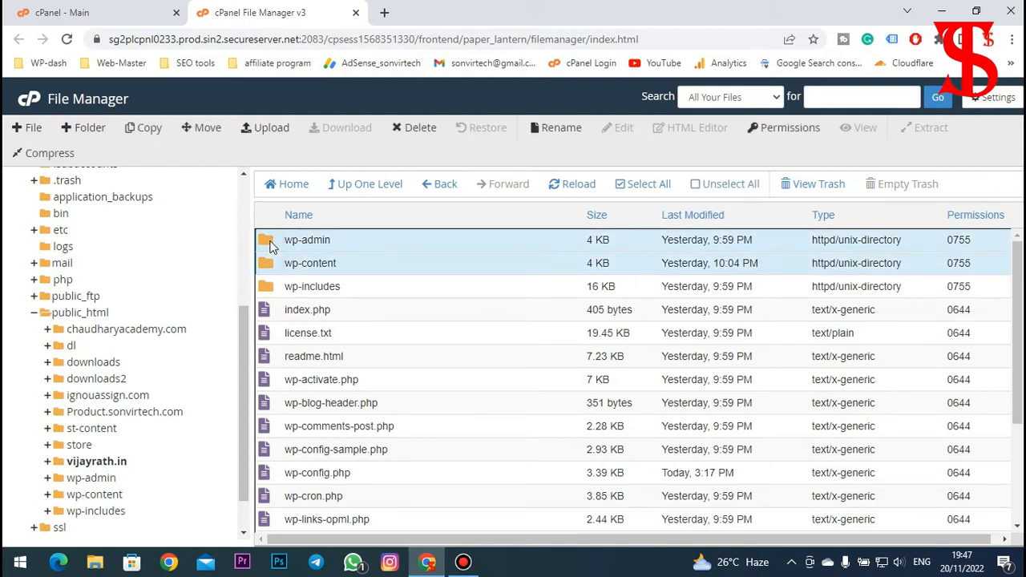
key(shift+Down)
key(shift+Down)
key(shift+Down)
key(shift+Down)
key(shift+Down)
key(shift+Down)
key(shift+Down)
key(shift+Down)
key(shift+Down)
key(shift+Down)
key(shift+Down)
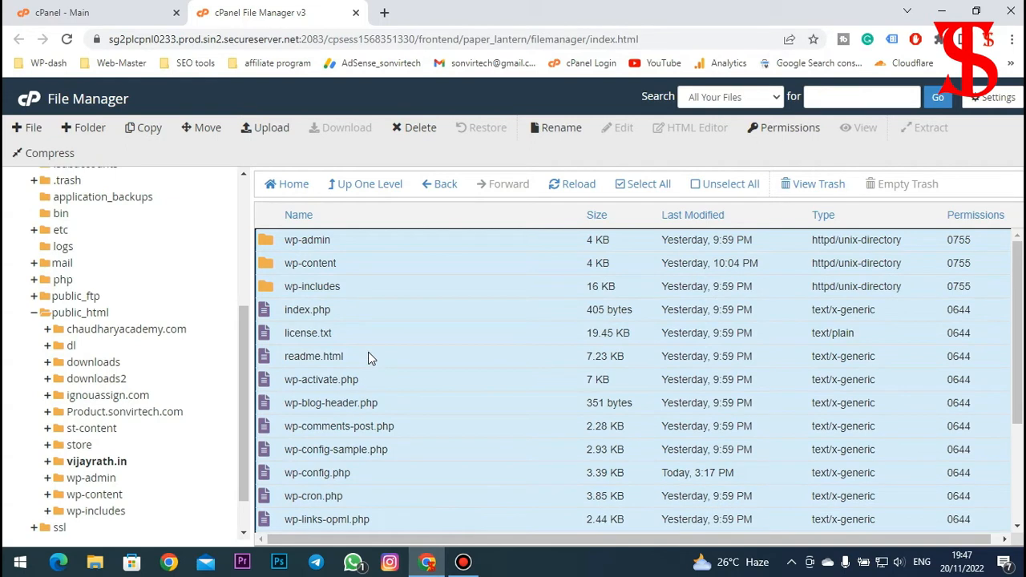
scroll(366, 357, down, 3)
scroll(366, 356, up, 3)
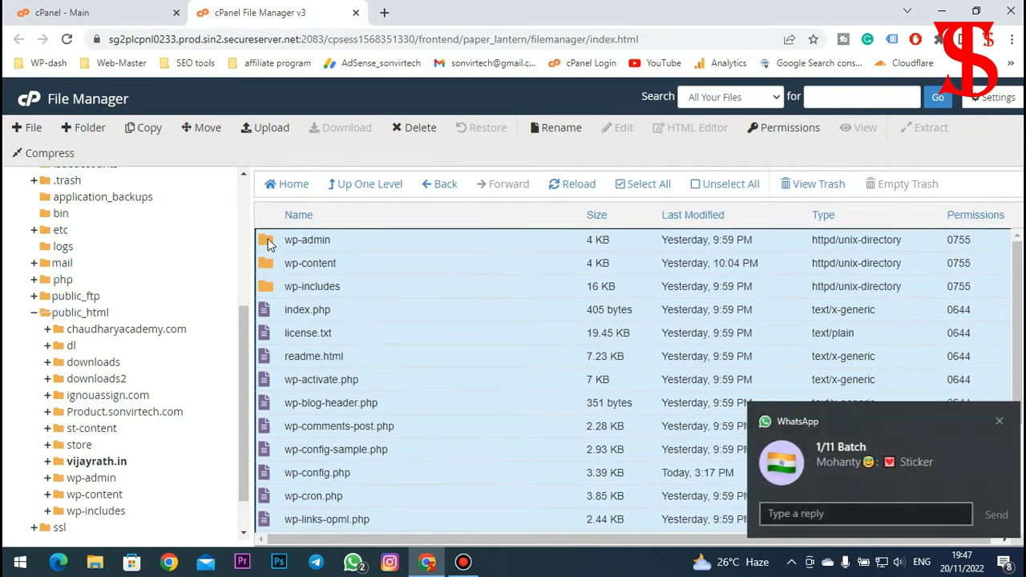
click(989, 419)
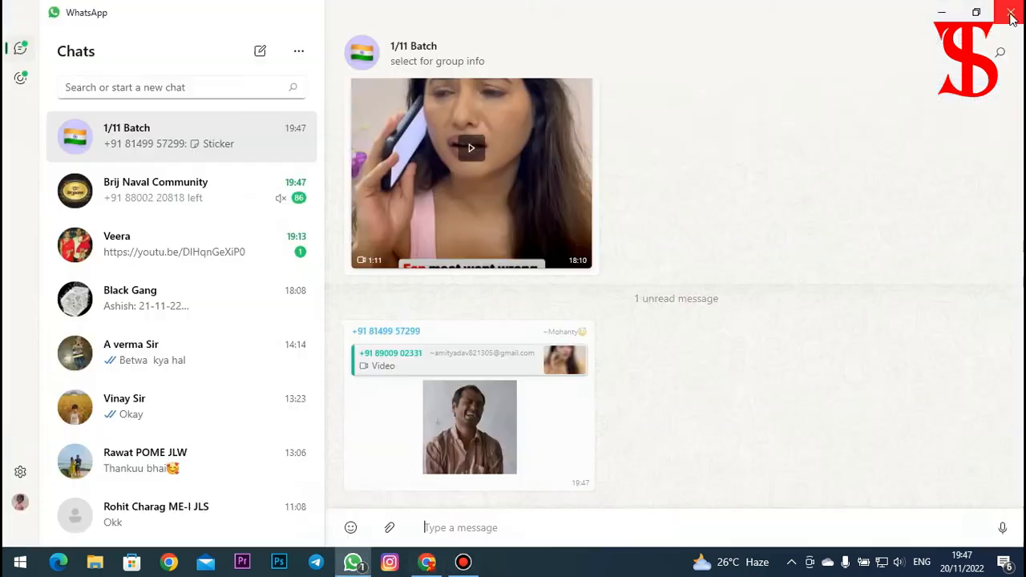
click(1011, 14)
scroll(348, 337, down, 2)
scroll(348, 337, up, 2)
- Compress the selected vijayrath.in site files into a 61.92 MB wp-admin.zip archive
right_click(269, 241)
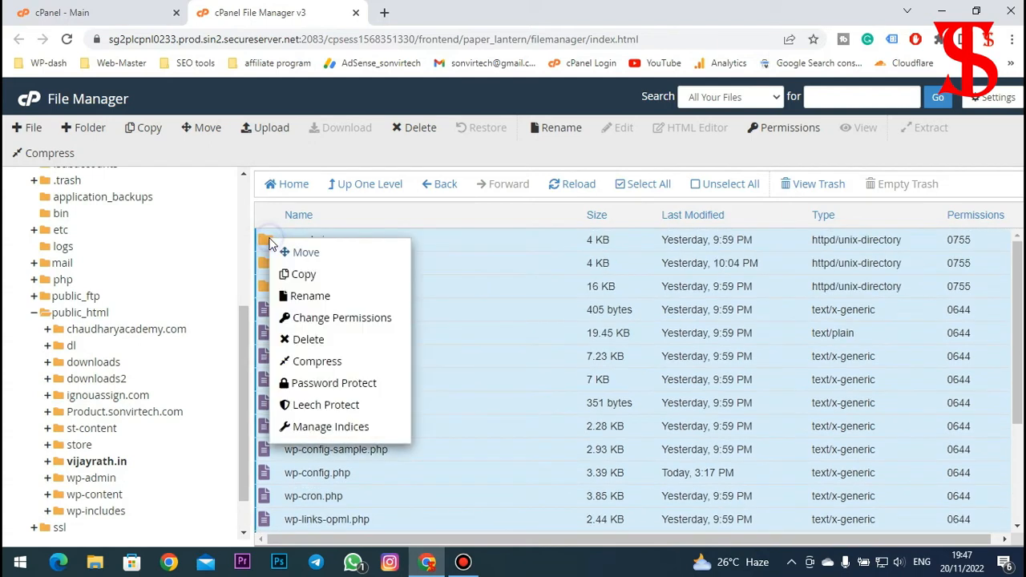
click(315, 362)
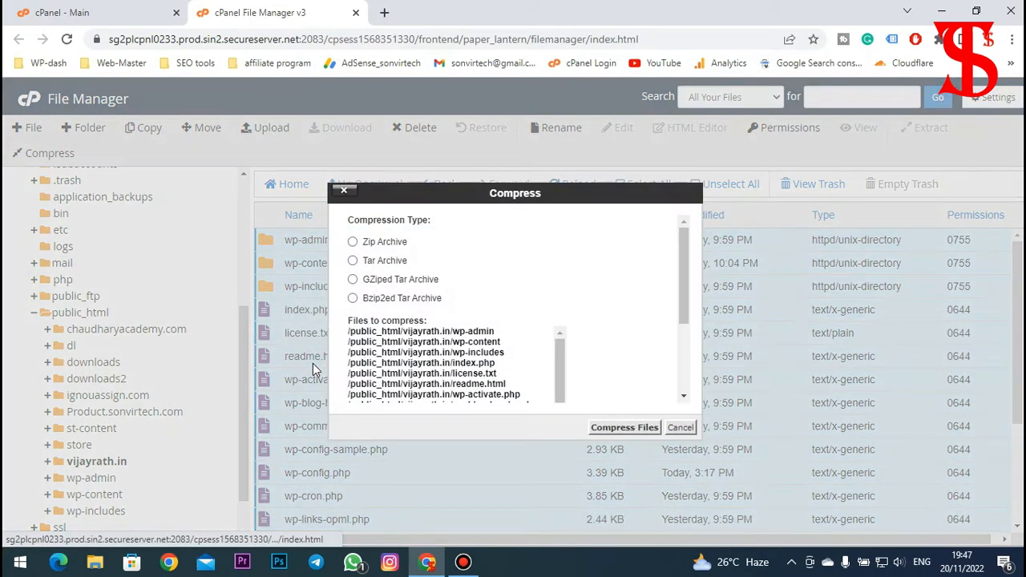
click(352, 241)
click(626, 428)
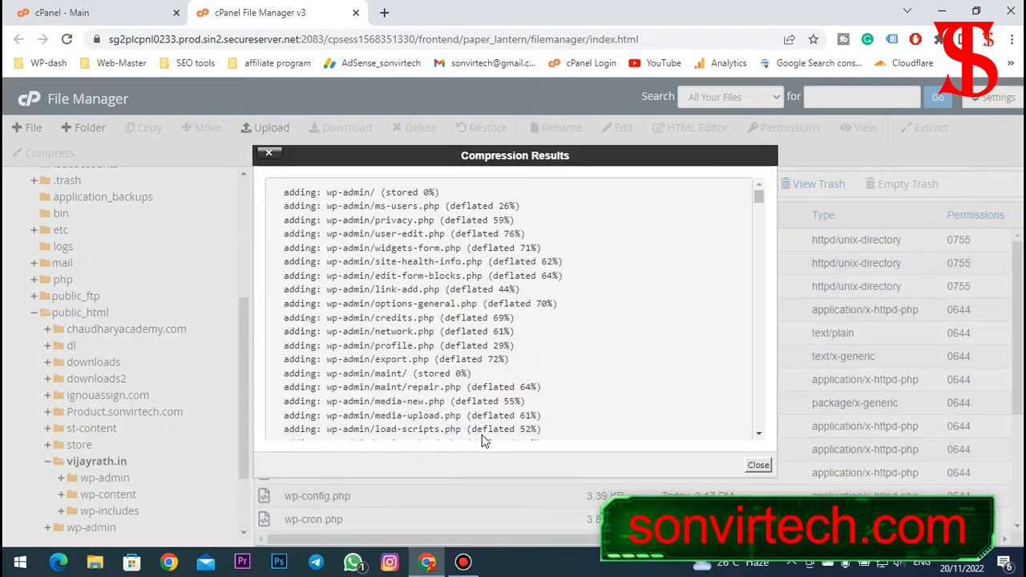
click(758, 465)
scroll(377, 377, down, 2)
scroll(377, 376, up, 2)
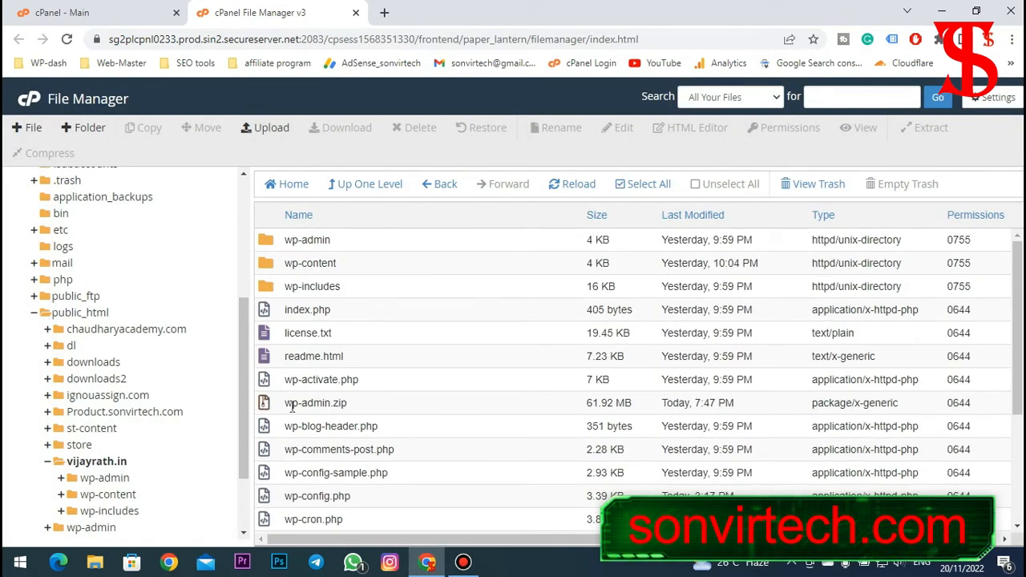
- Rename wp-admin.zip to 'Backup files.zip'
right_click(310, 403)
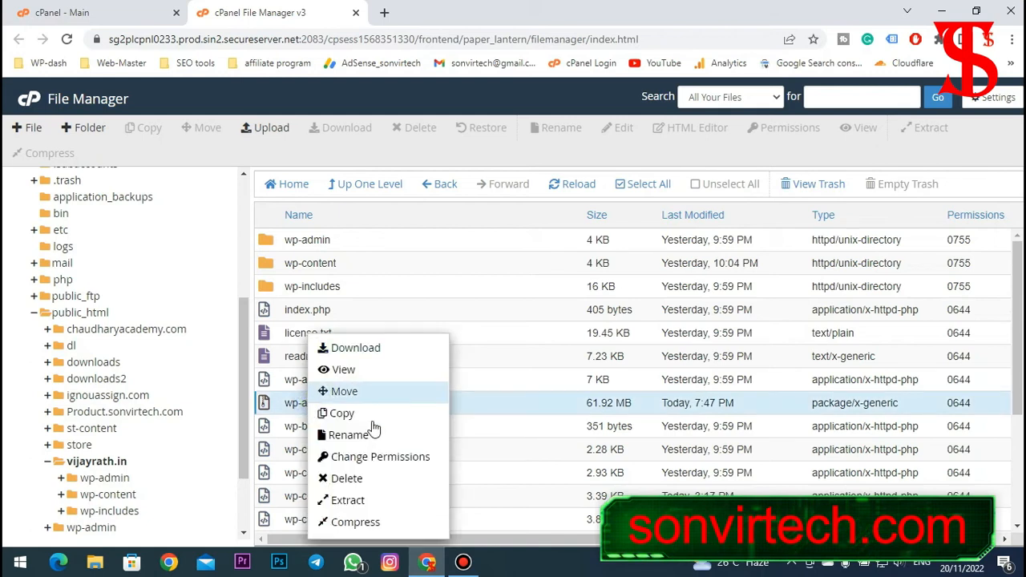
click(355, 436)
click(410, 326)
key(BackSpace)
key(BackSpace)
key(BackSpace)
key(BackSpace)
key(BackSpace)
key(BackSpace)
key(BackSpace)
key(BackSpace)
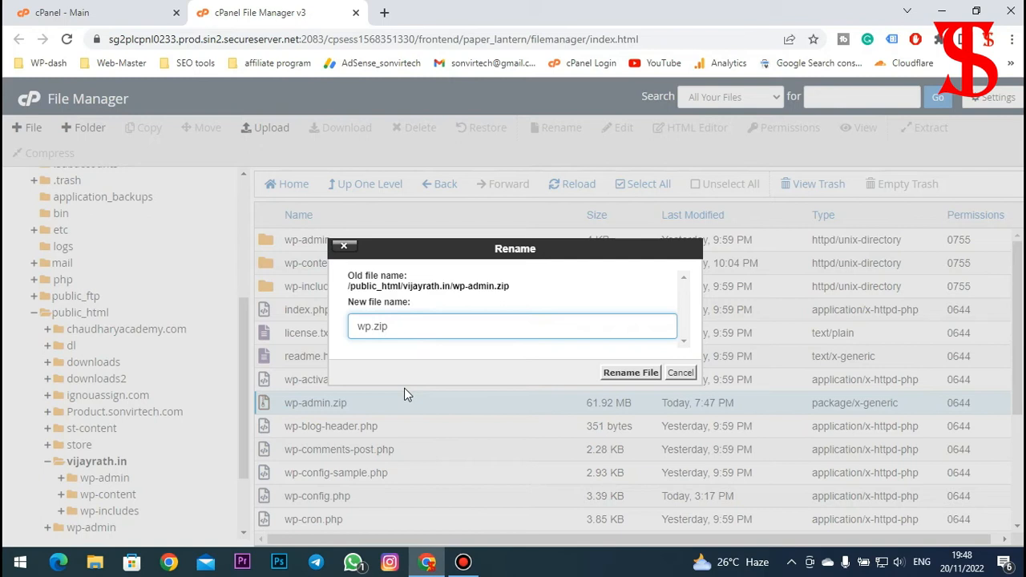
text(Backup files)
click(616, 376)
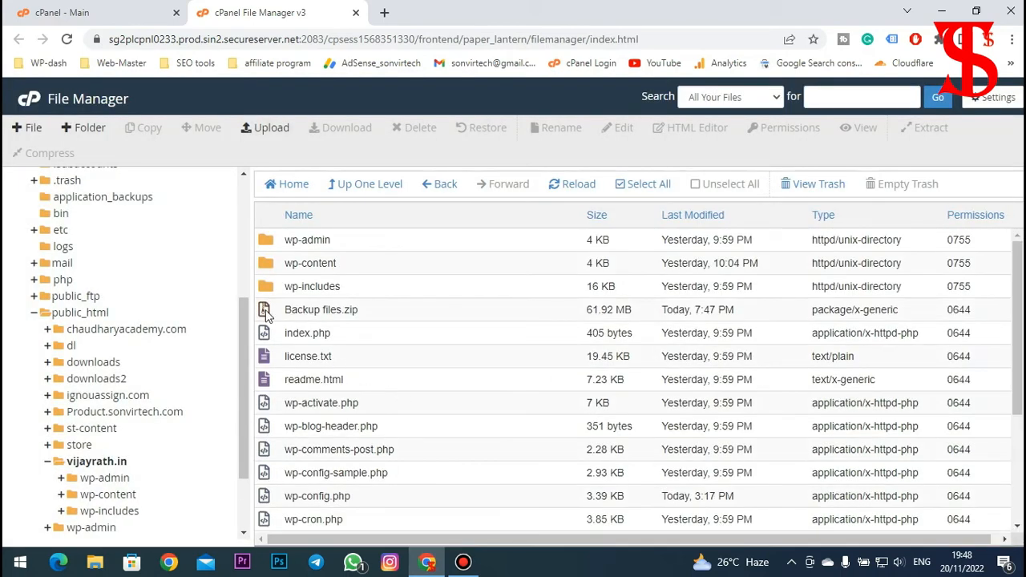
- Download Backup files.zip to the computer and dismiss the download notice
right_click(269, 313)
click(311, 324)
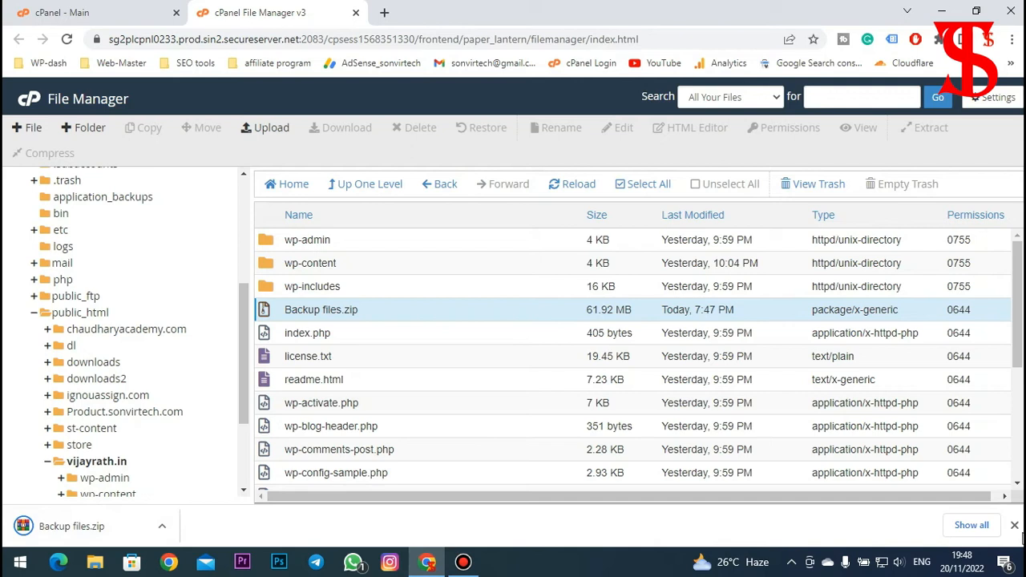
click(1014, 525)
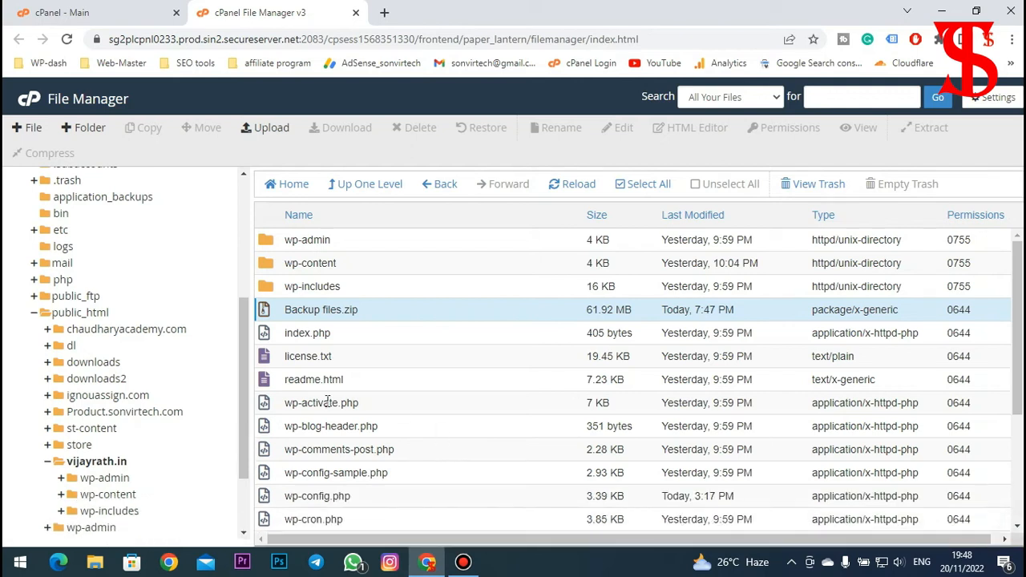
scroll(327, 402, down, 3)
scroll(327, 402, up, 3)
scroll(326, 402, down, 3)
scroll(327, 402, up, 3)
- From cPanel home, open Addon Domains and fill in sonvirtech.in as the new domain name
click(100, 18)
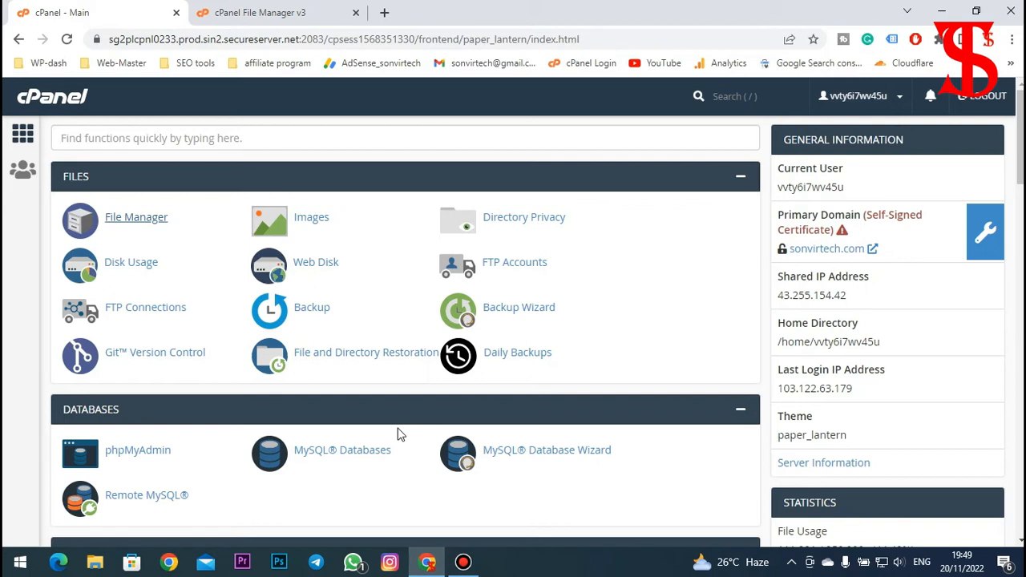
scroll(336, 448, down, 3)
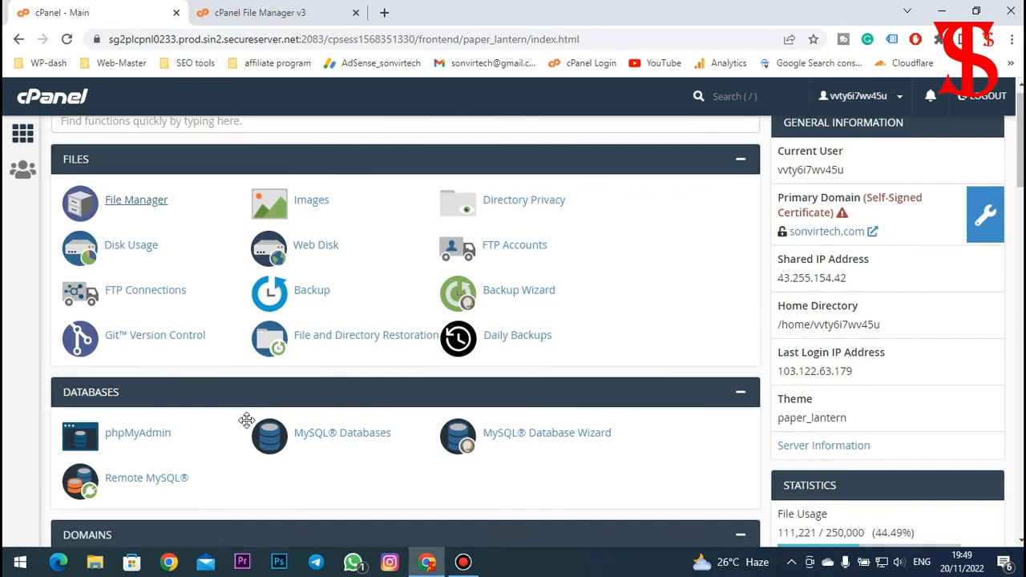
scroll(207, 412, down, 2)
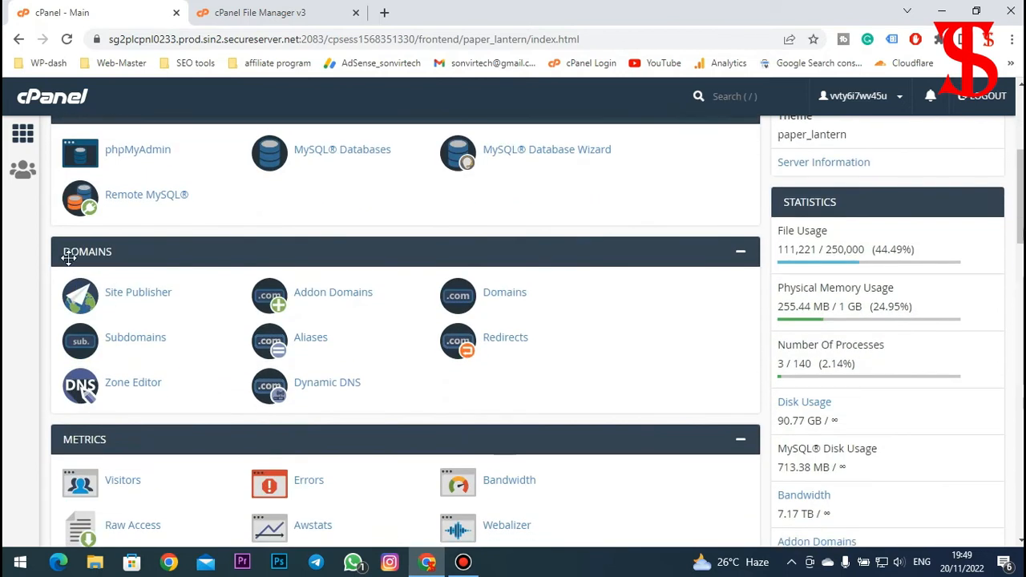
click(316, 294)
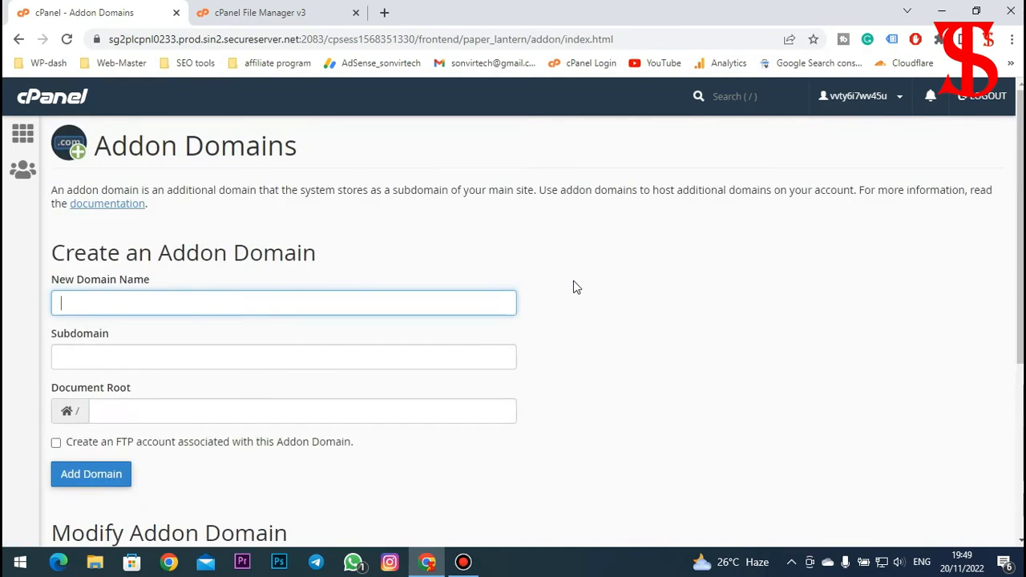
click(104, 299)
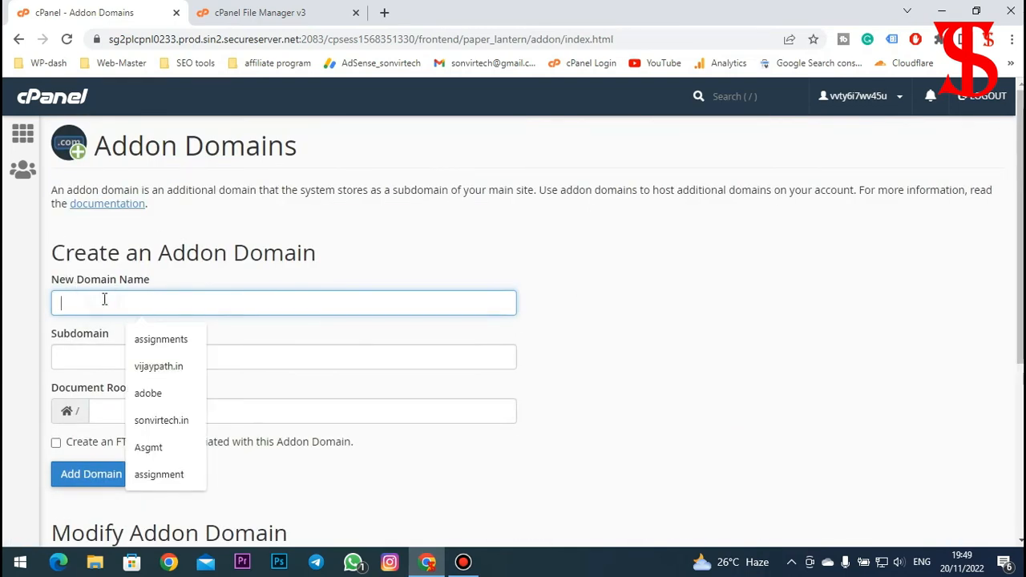
click(161, 420)
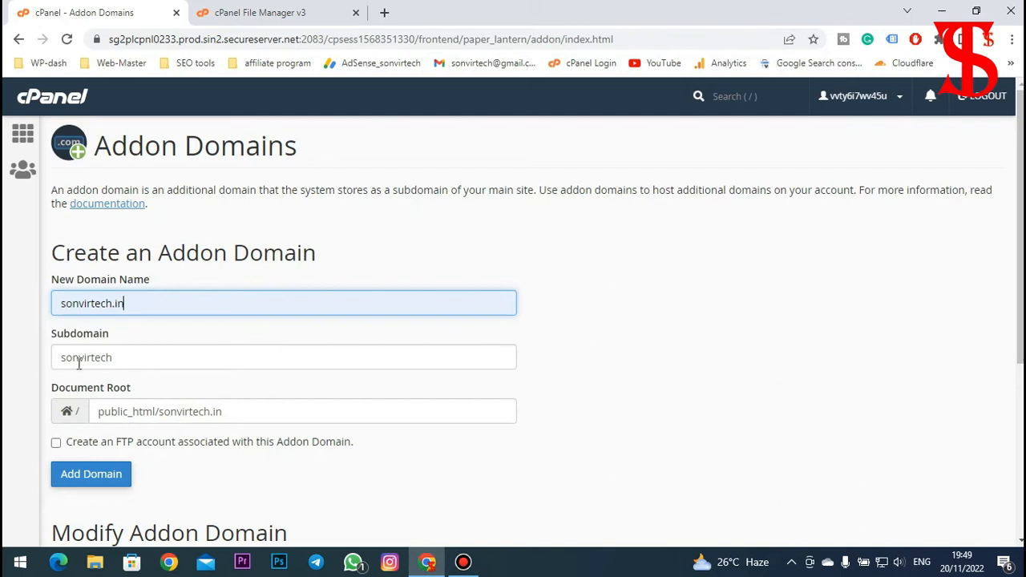
scroll(184, 383, down, 1)
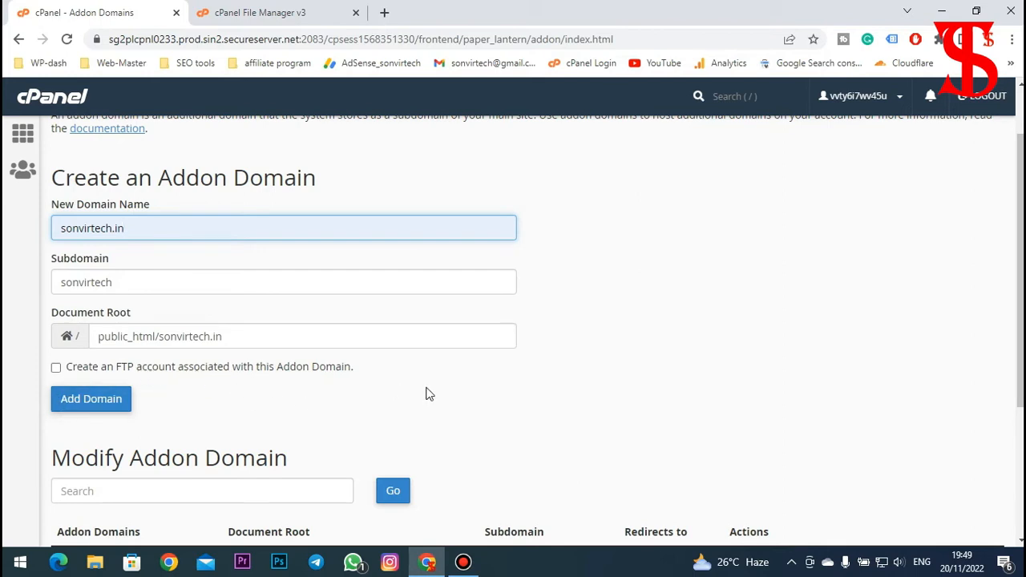
- Add the sonvirtech.in addon domain and go back to the empty form
click(94, 403)
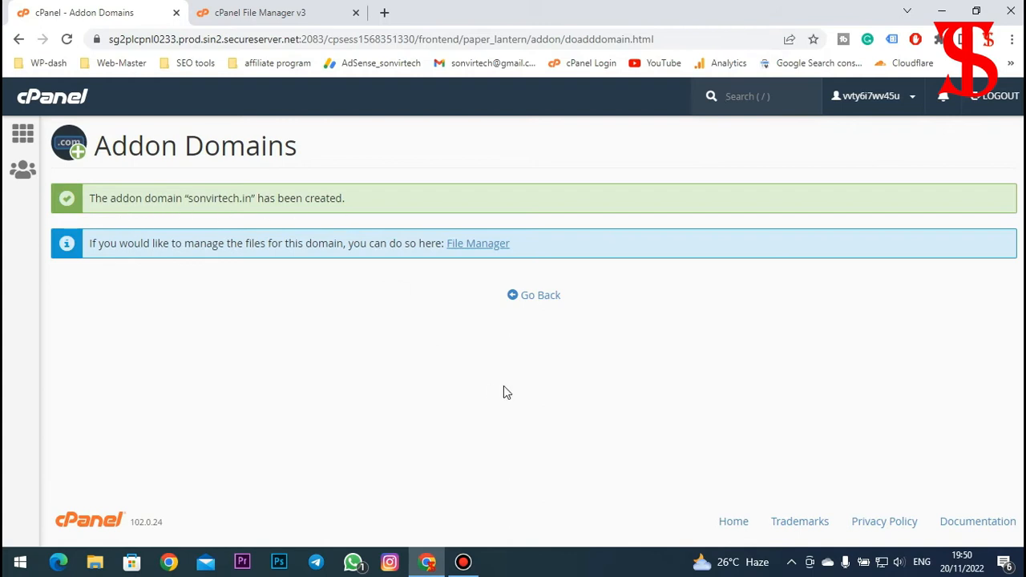
click(534, 296)
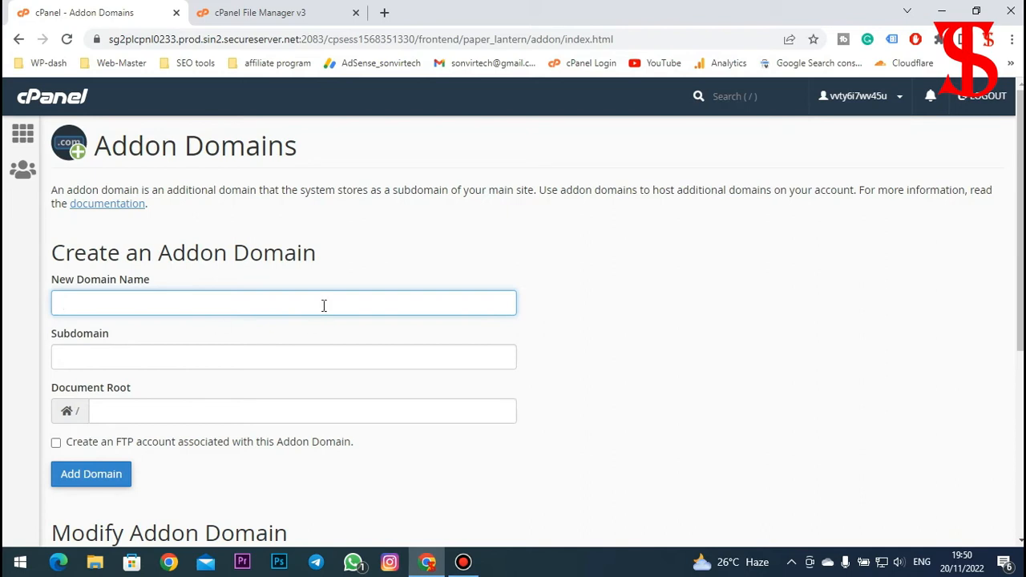
- Check sonvirtech.in in the Modify Addon Domain table, then return to File Manager
scroll(586, 342, down, 4)
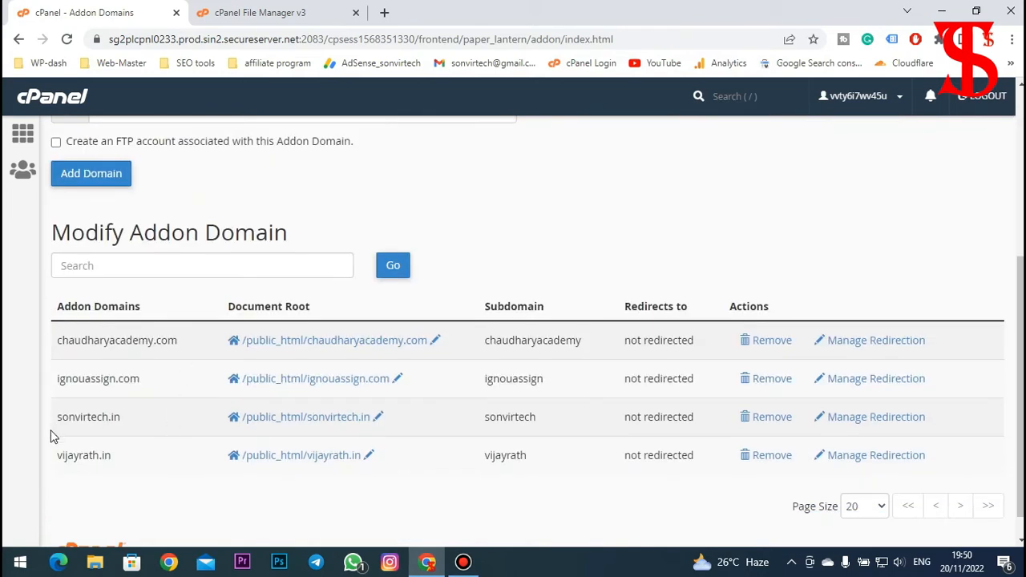
scroll(500, 417, down, 1)
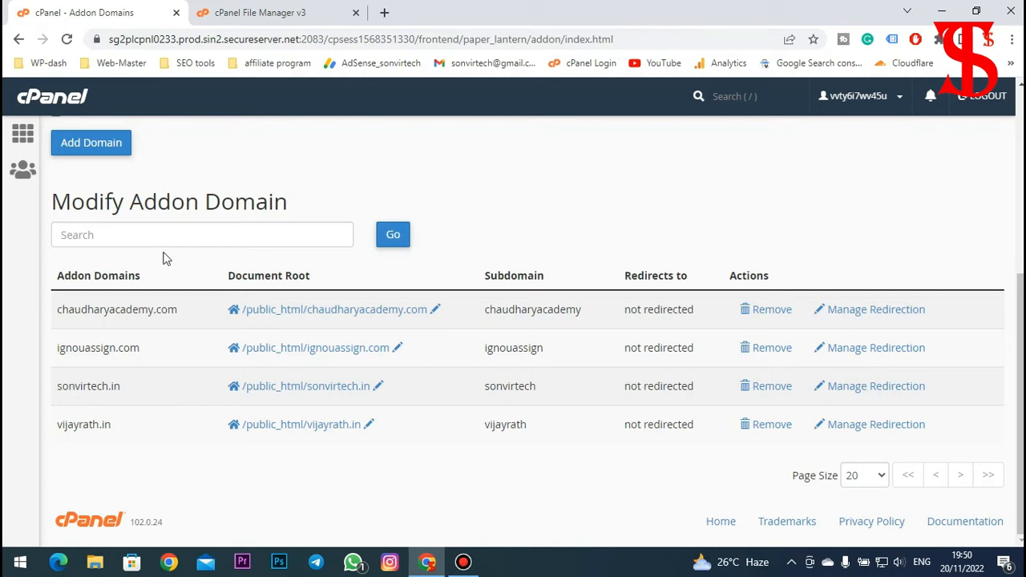
click(276, 10)
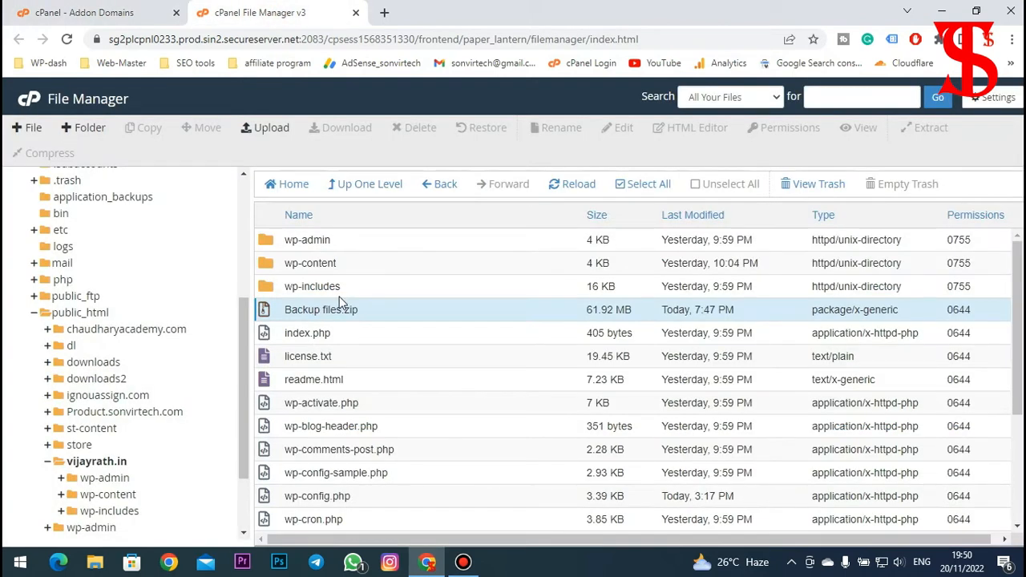
- Open public_html/sonvirtech.in to verify it holds only cgi-bin, then return to Addon Domains
click(77, 314)
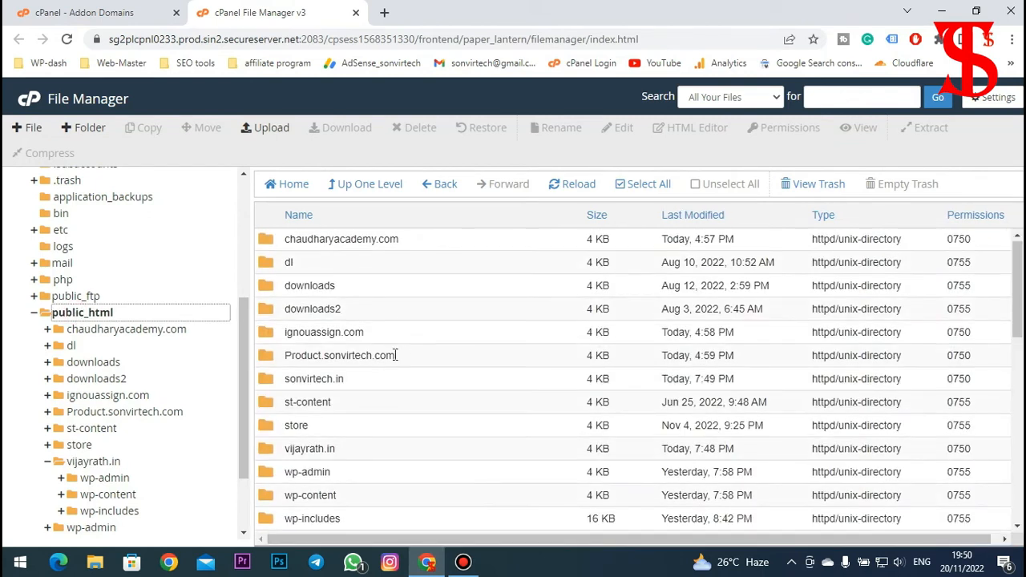
scroll(384, 352, down, 1)
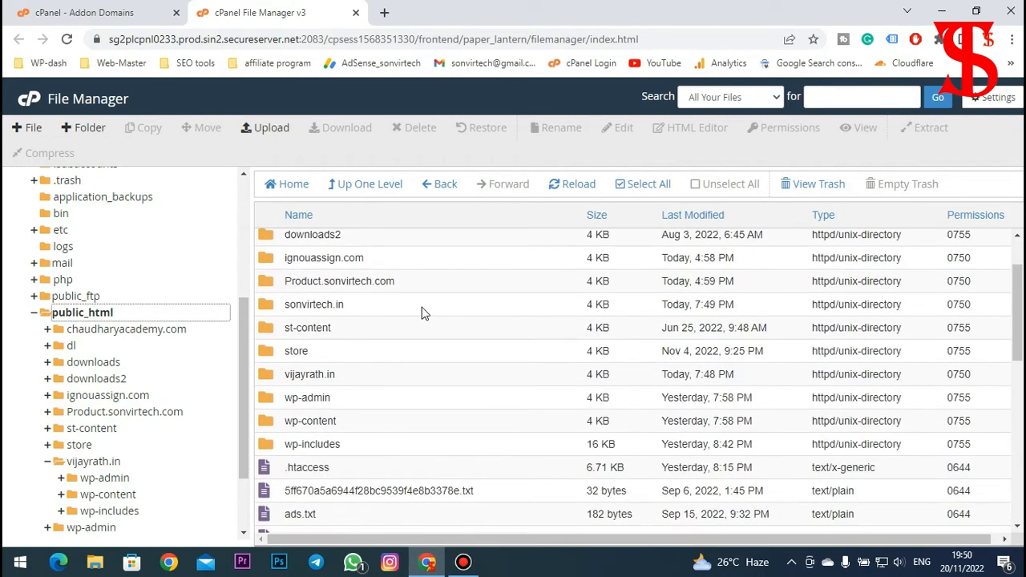
double_click(269, 309)
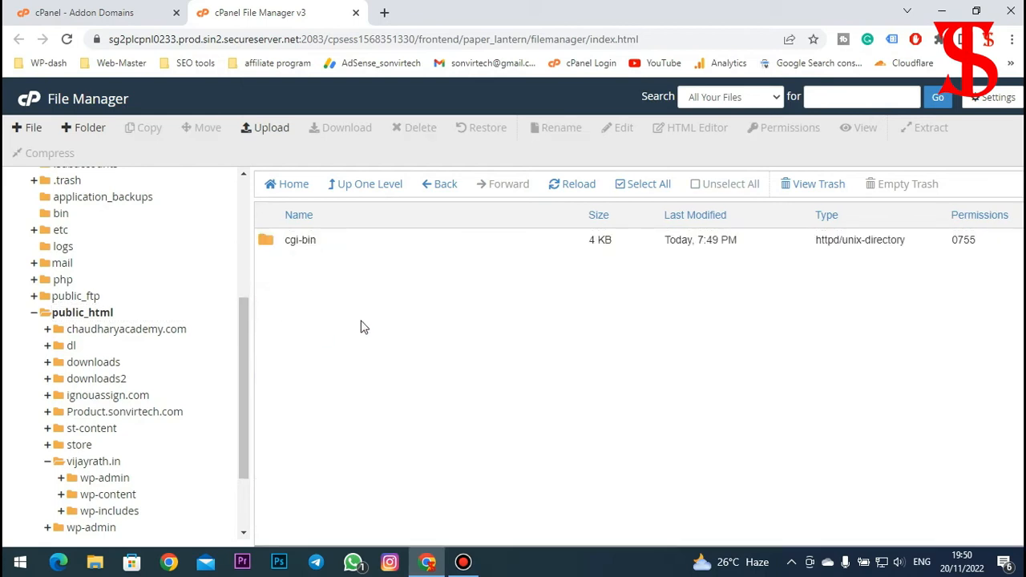
click(369, 187)
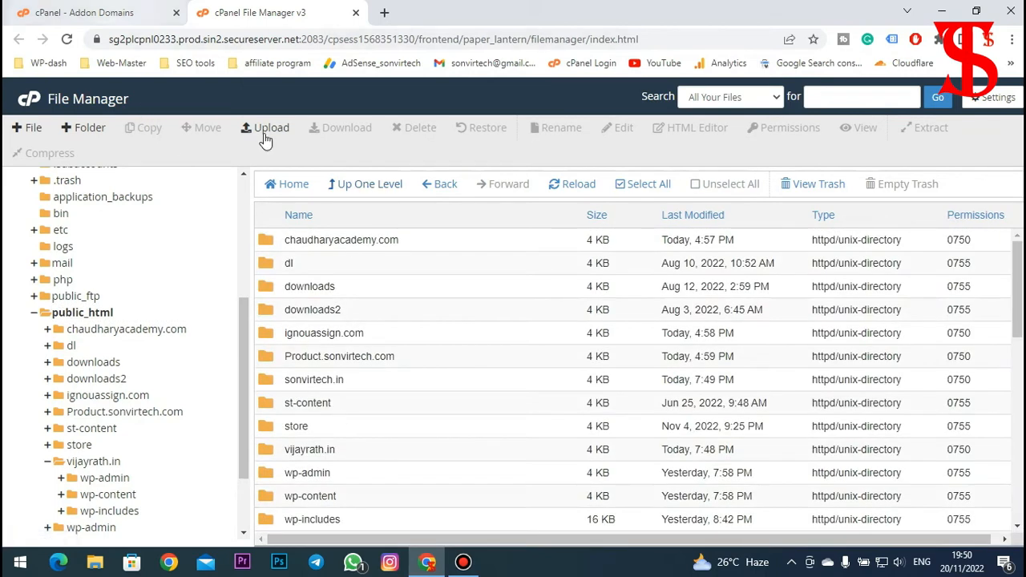
click(104, 13)
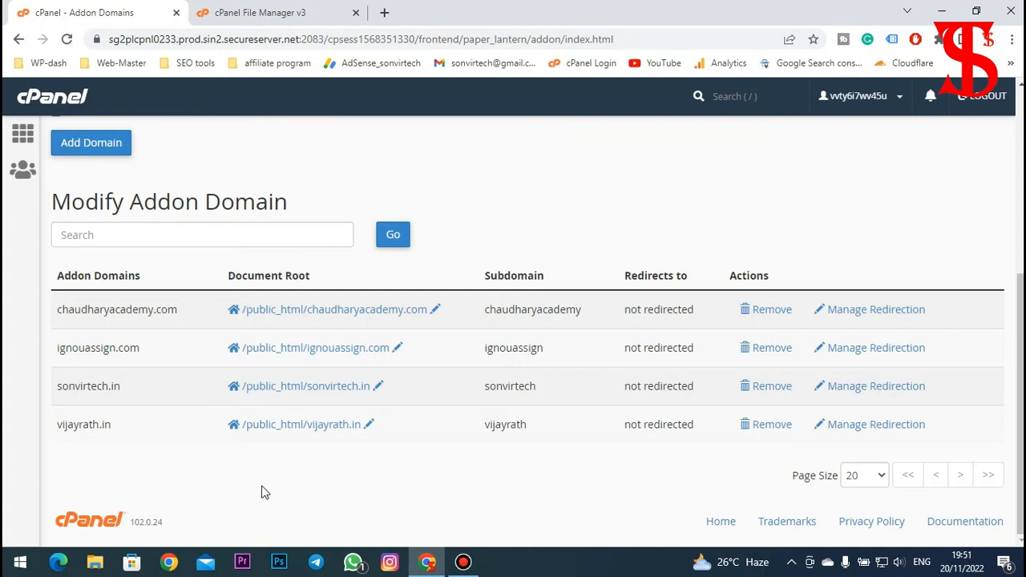
- Go to cPanel home and launch the WordPress application under Applications
scroll(239, 442, up, 5)
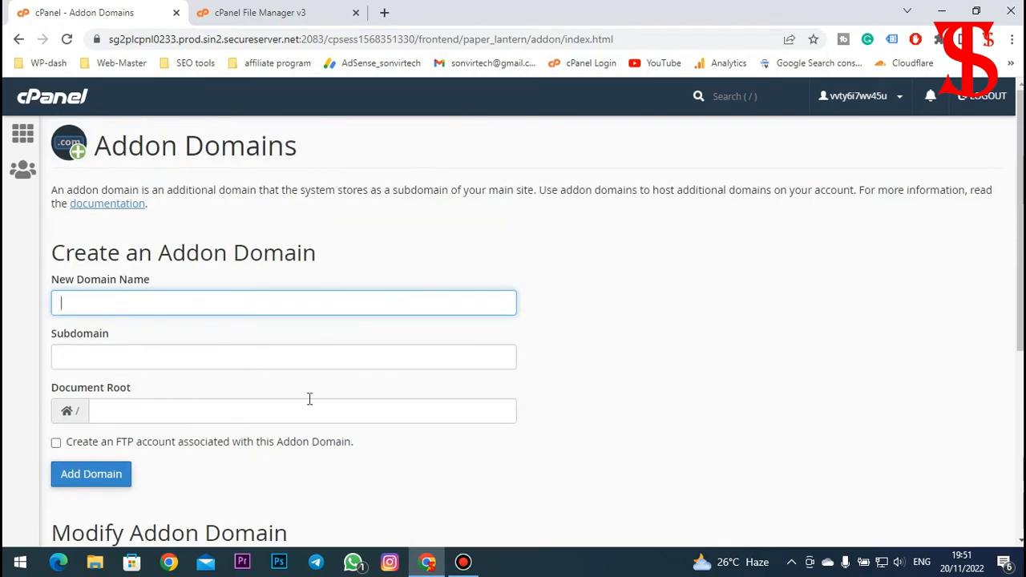
click(22, 136)
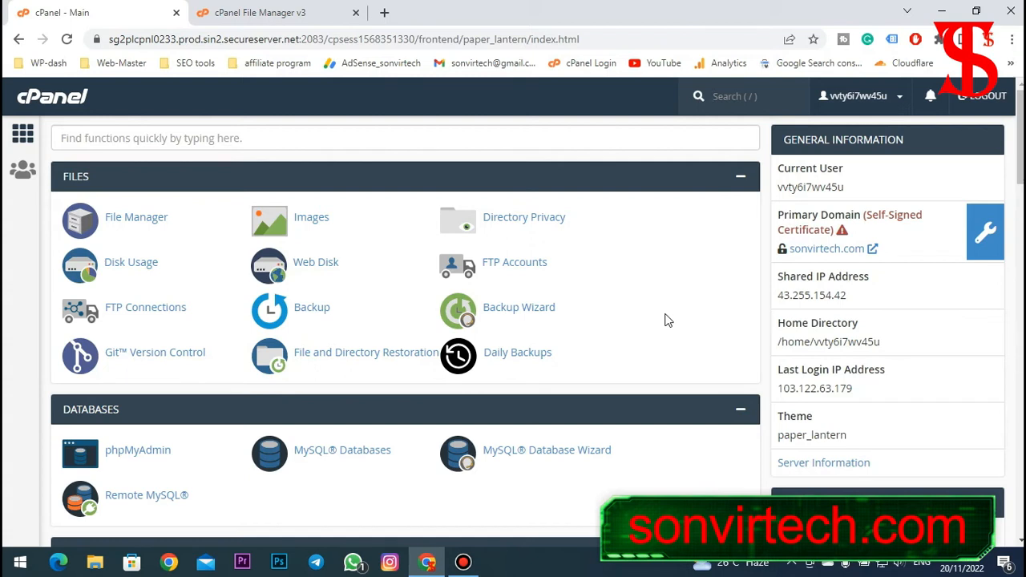
scroll(664, 321, down, 15)
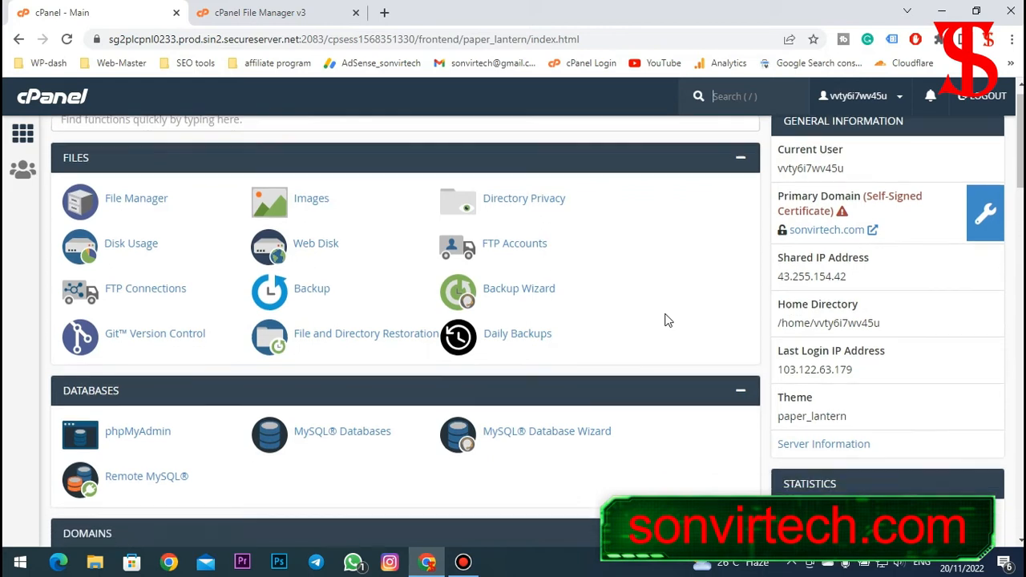
scroll(664, 321, down, 4)
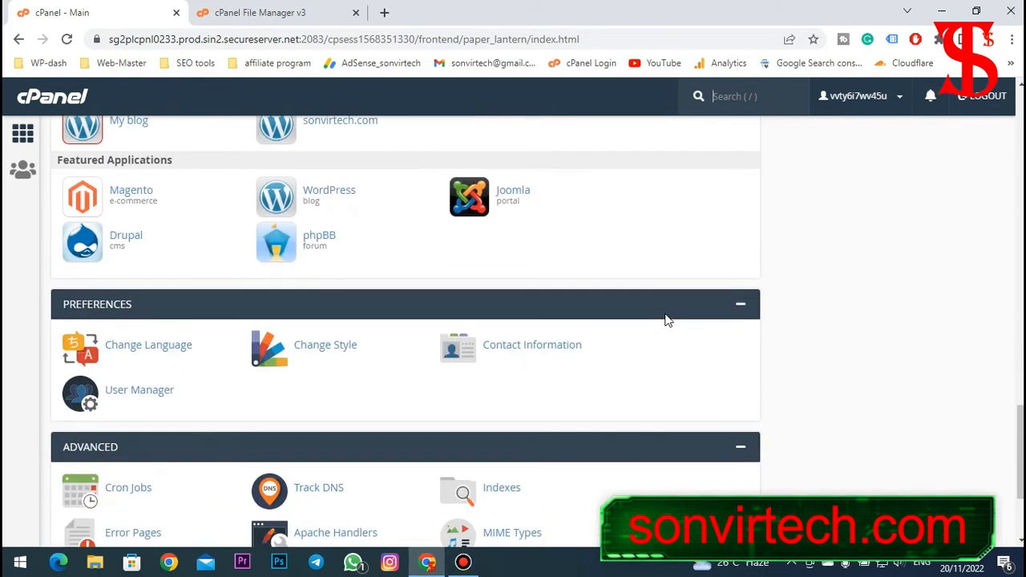
scroll(665, 321, up, 2)
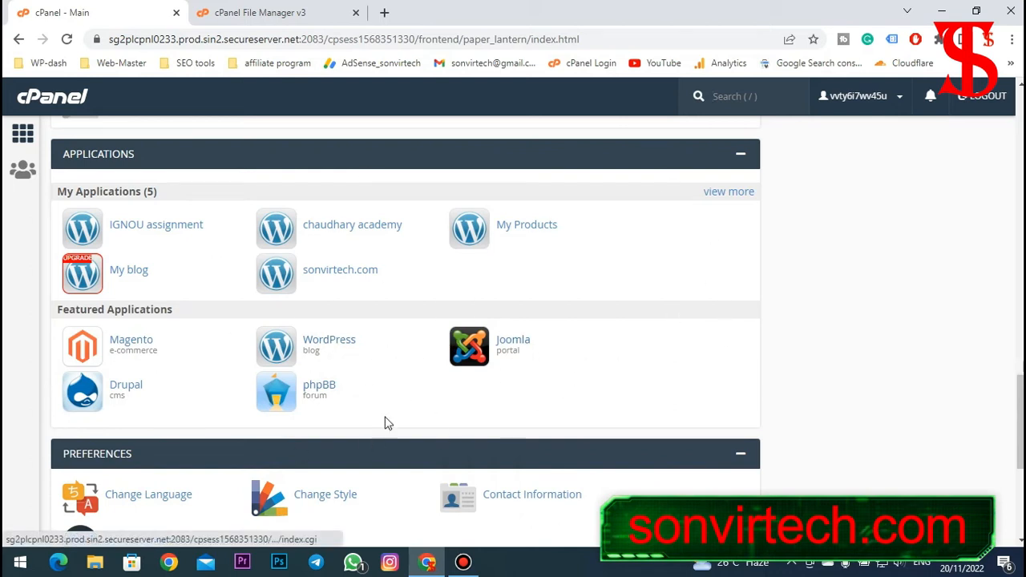
click(318, 348)
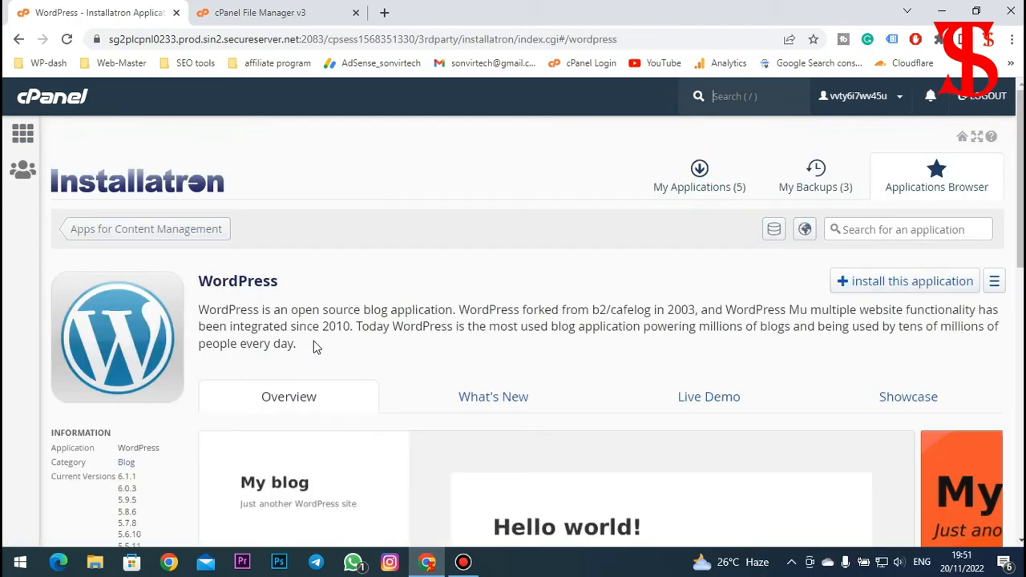
scroll(313, 346, down, 1)
click(897, 212)
click(642, 355)
scroll(554, 413, down, 3)
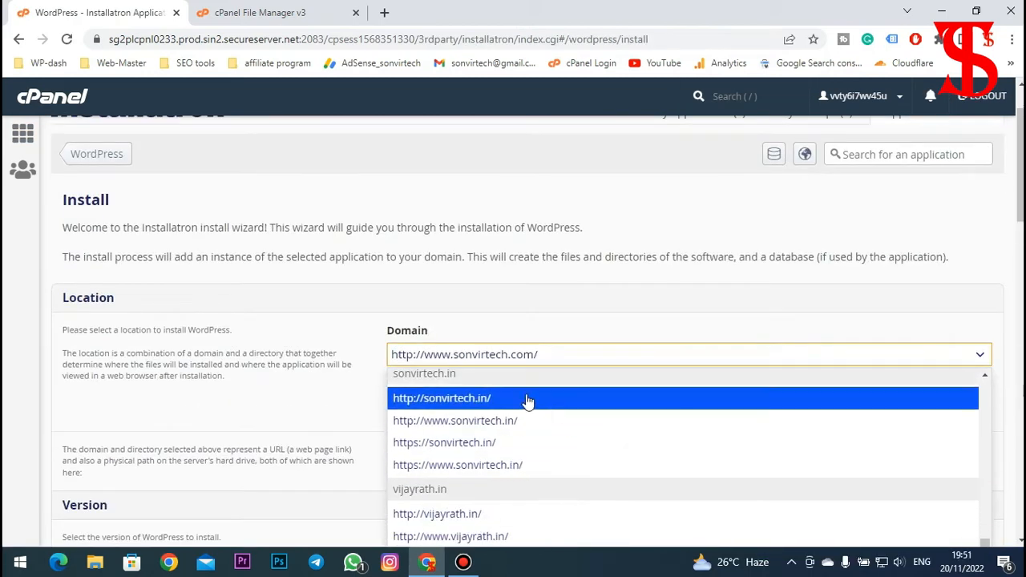
click(473, 396)
click(432, 411)
key(BackSpace)
key(BackSpace)
key(BackSpace)
key(BackSpace)
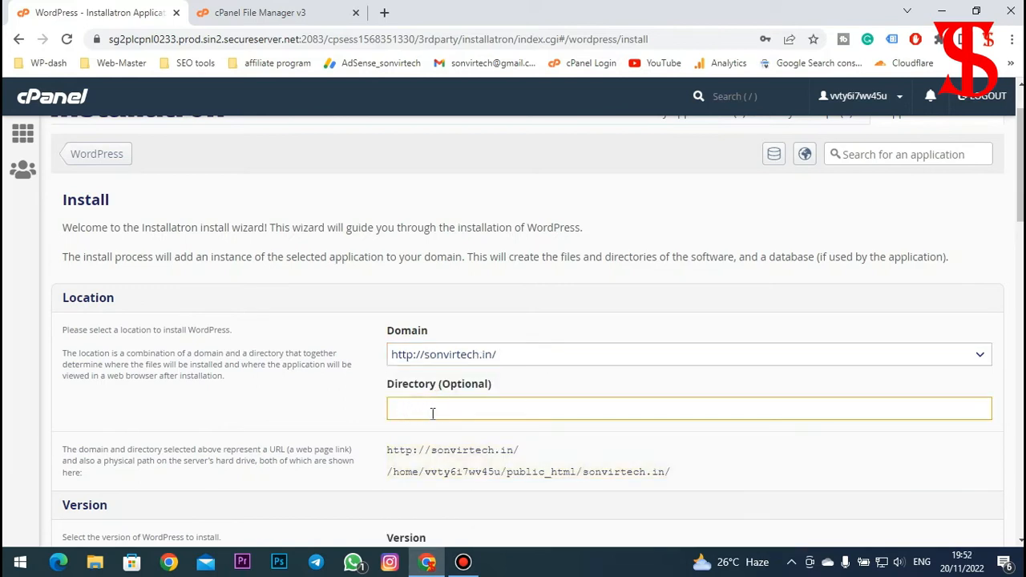
scroll(432, 413, down, 10)
- Set a new admin username and password, run the install, and open the site's admin area
double_click(446, 344)
text(sonvirtechin)
click(465, 400)
key(BackSpace)
key(BackSpace)
key(BackSpace)
key(BackSpace)
key(BackSpace)
key(BackSpace)
key(BackSpace)
key(BackSpace)
key(BackSpace)
key(BackSpace)
key(BackSpace)
key(BackSpace)
text(••••••••••)
scroll(465, 400, down, 2)
click(461, 372)
scroll(461, 372, down, 5)
click(975, 440)
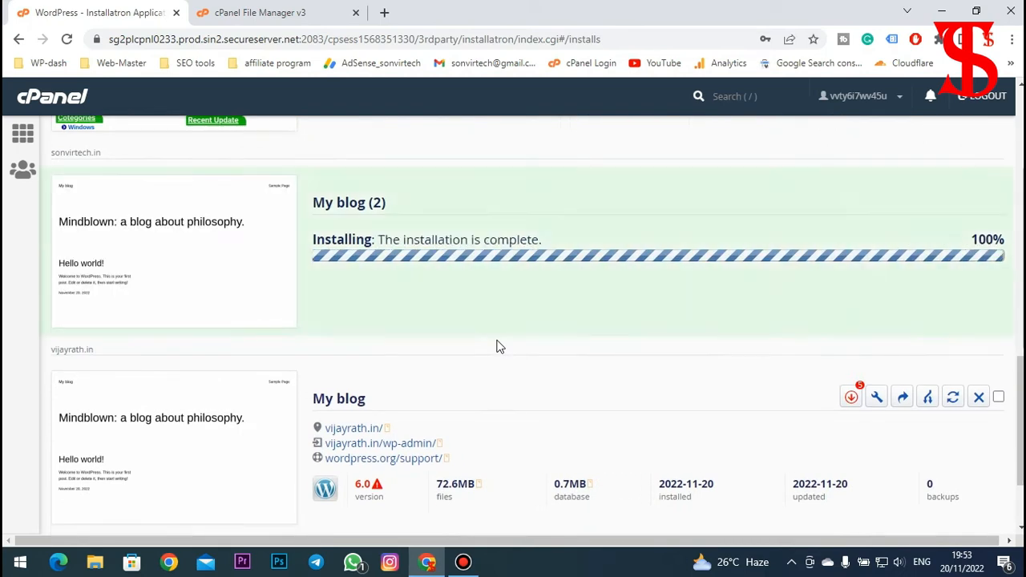
click(325, 254)
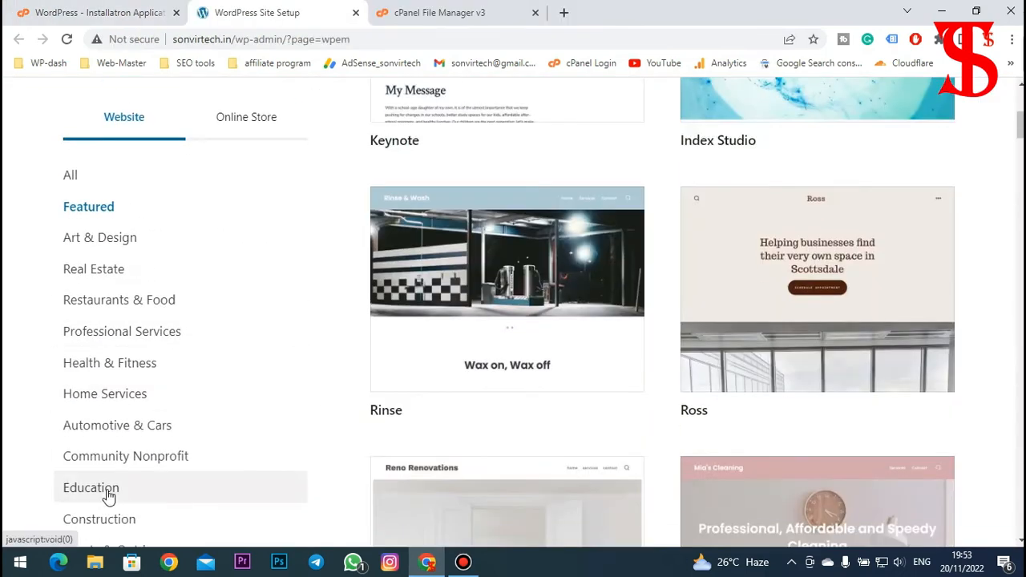
- Apply the Education life coach template with the setup options ticked and finish setup
click(76, 493)
click(517, 246)
click(910, 116)
click(417, 238)
click(417, 262)
click(417, 286)
click(417, 311)
click(419, 334)
click(419, 435)
click(462, 533)
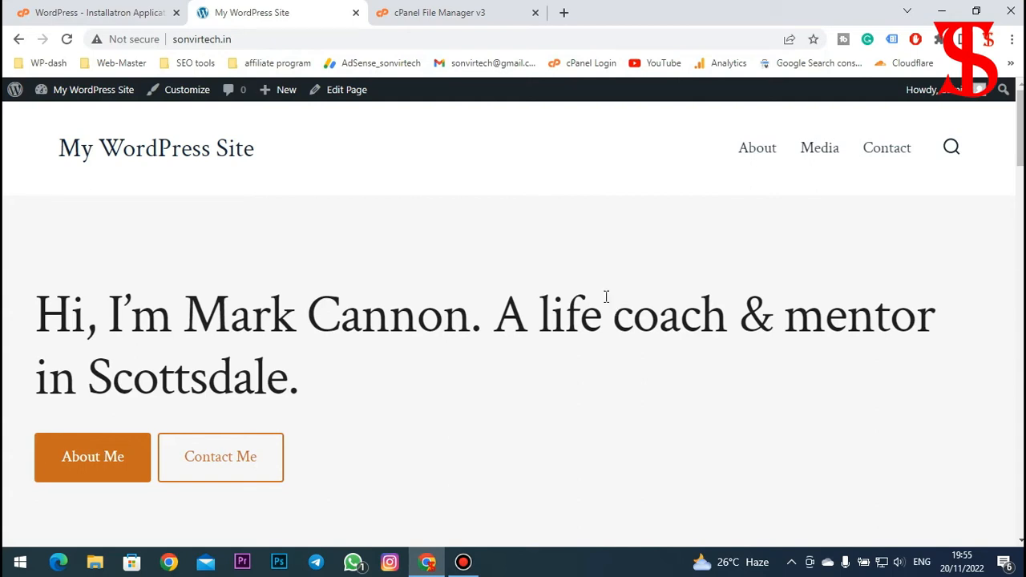
- Check the sonvirtech.in address on the new homepage and move its tab ahead of Installatron
click(265, 38)
click(289, 38)
drag(265, 39, 172, 38)
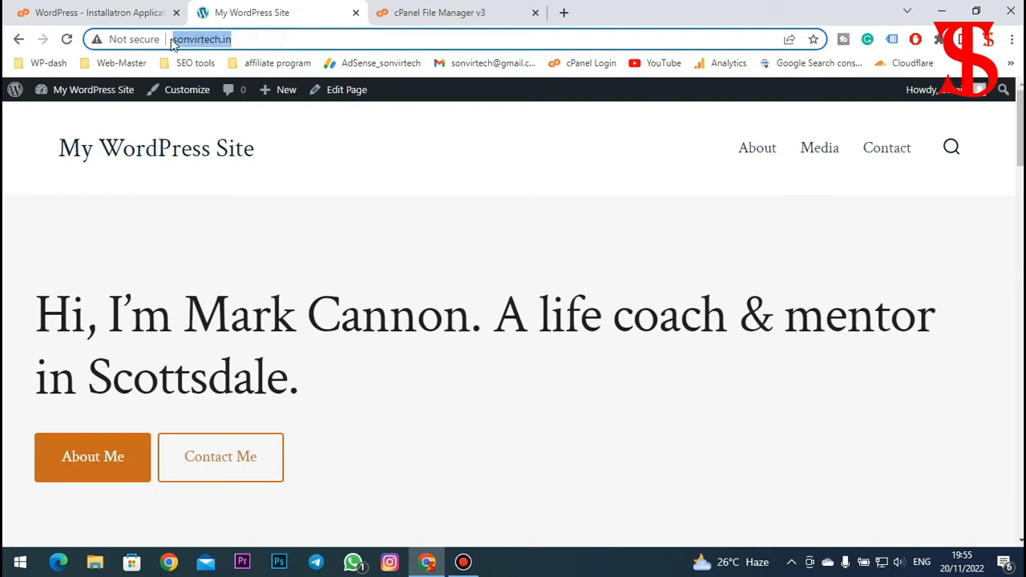
click(273, 39)
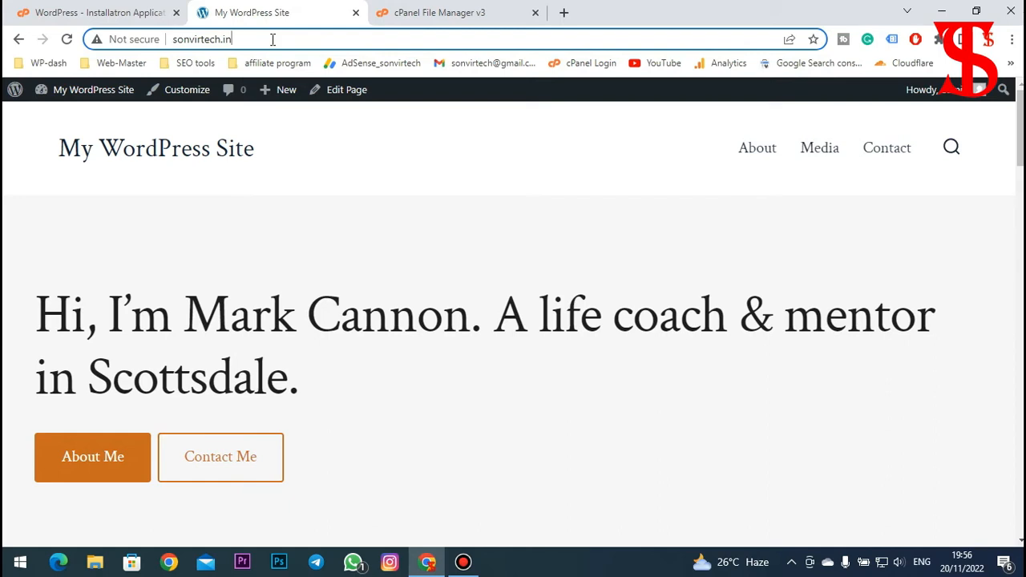
scroll(403, 343, down, 6)
scroll(420, 360, up, 7)
drag(275, 11, 109, 16)
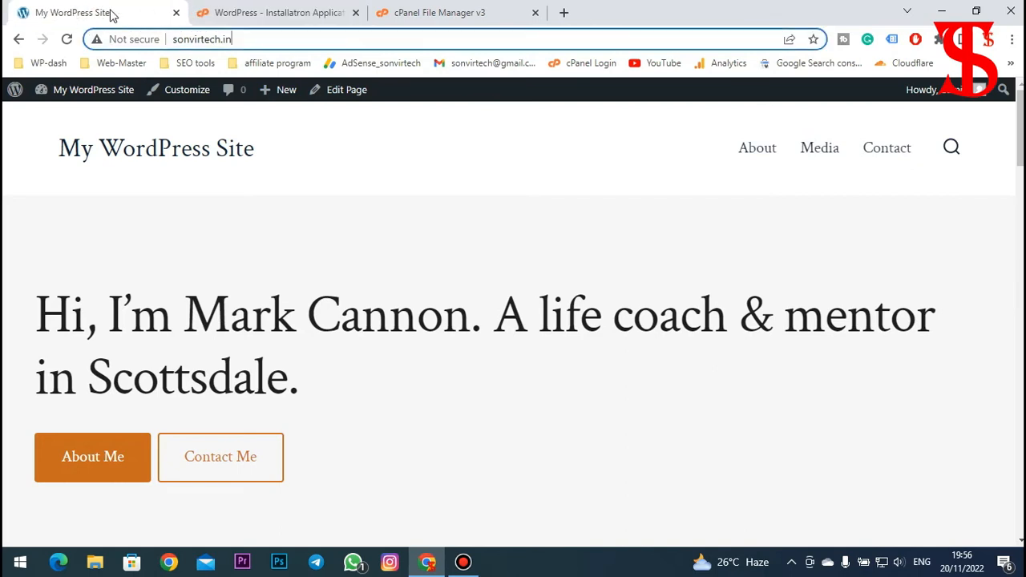
- Check the sonvirtech.in install in Installatron's list, then return to cPanel home
click(256, 18)
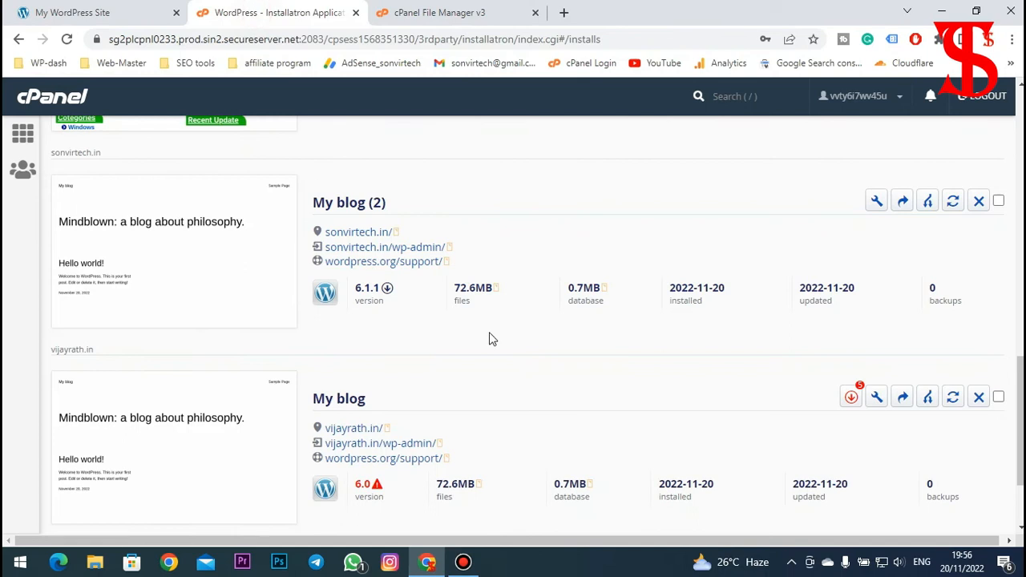
scroll(481, 353, up, 15)
click(23, 132)
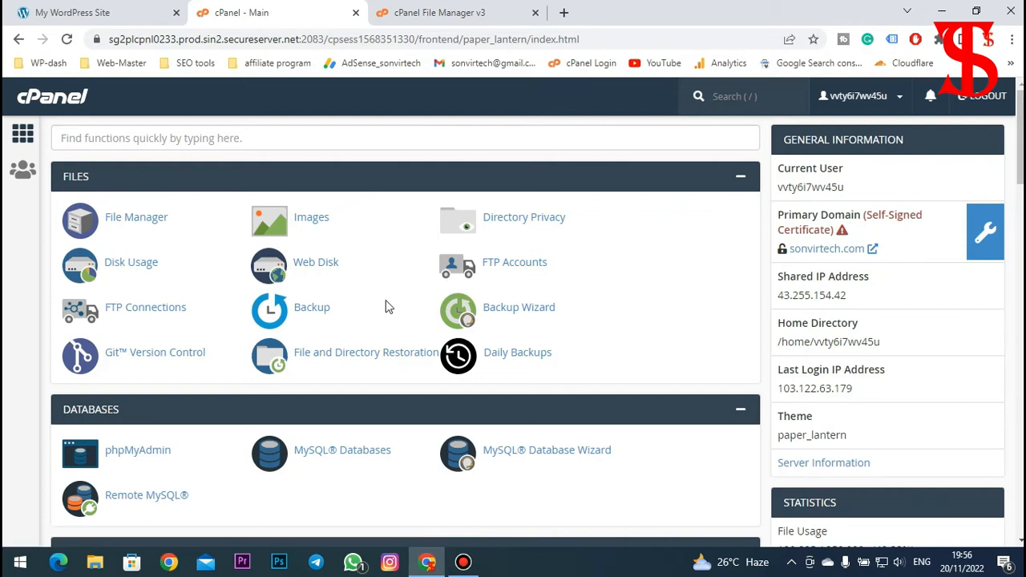
- Close the old cPanel File Manager v3 tab
click(443, 20)
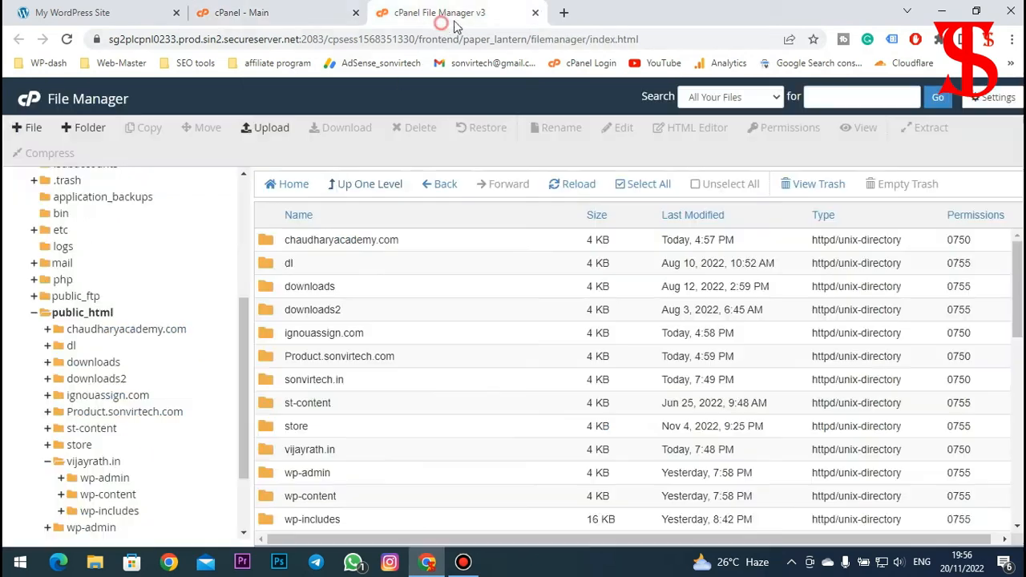
click(536, 12)
scroll(206, 367, down, 1)
scroll(211, 371, up, 1)
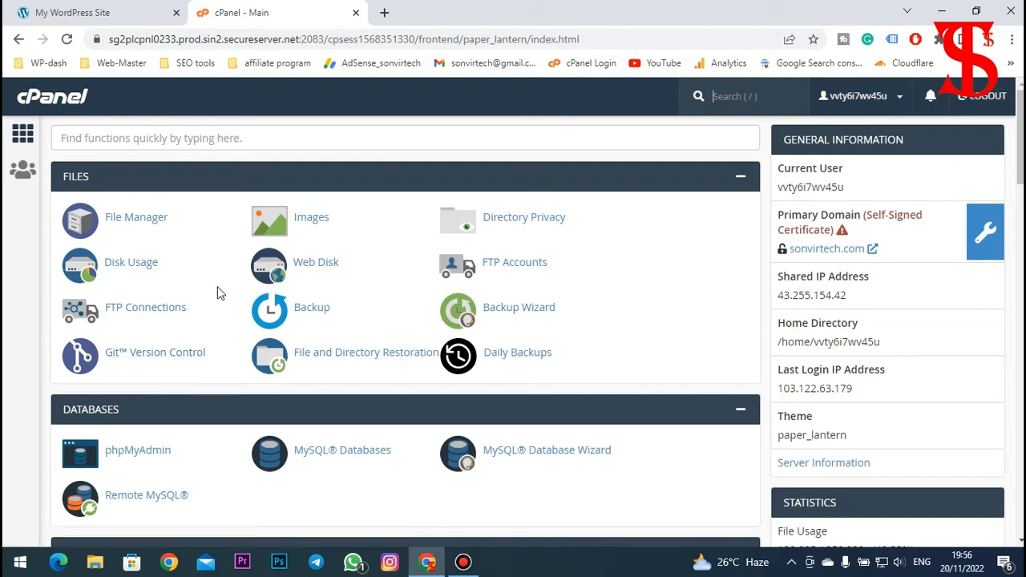
- Open File Manager in a new page and browse into public_html/sonvirtech.in to view its WordPress files
click(137, 222)
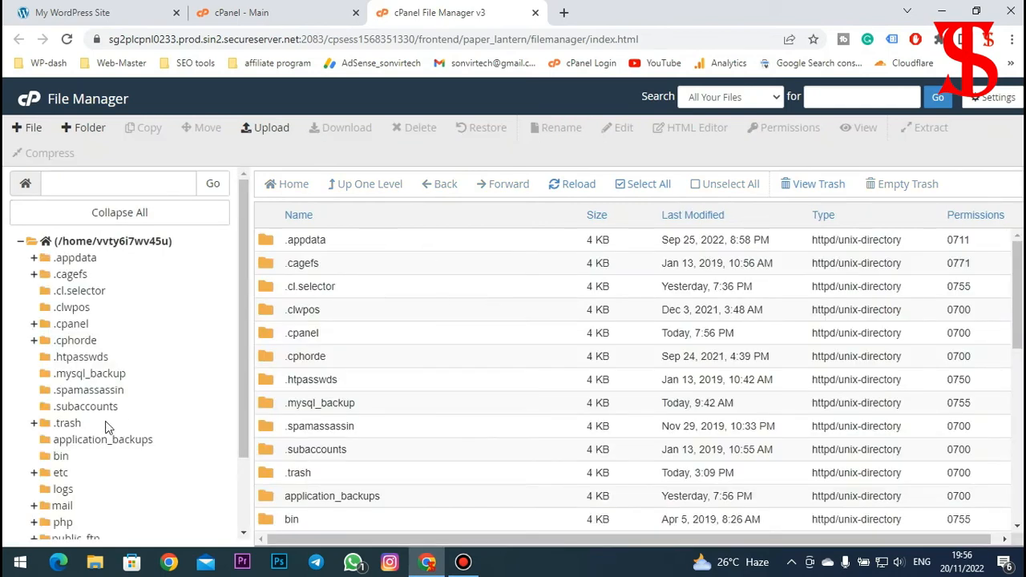
scroll(108, 426, down, 2)
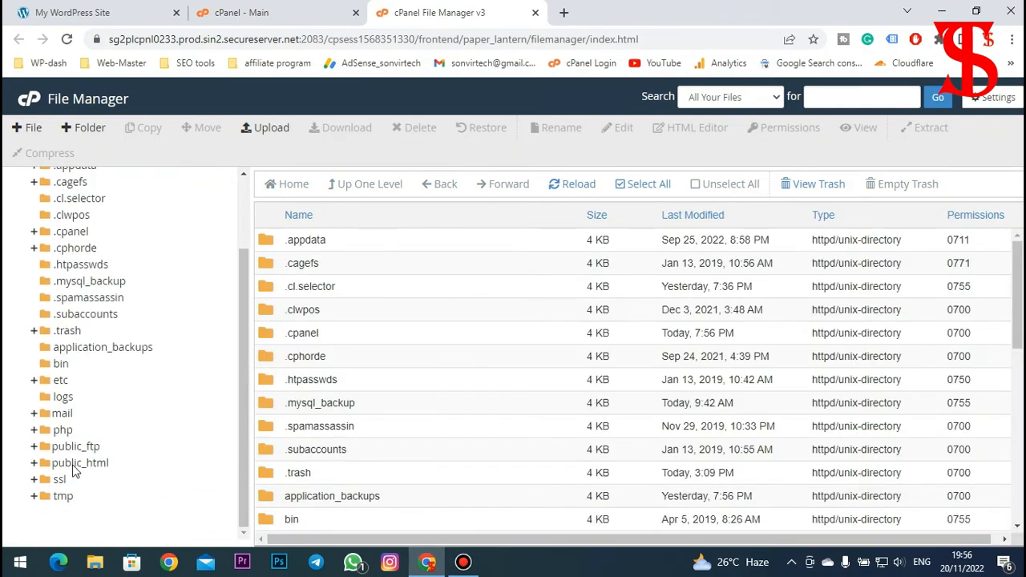
click(73, 465)
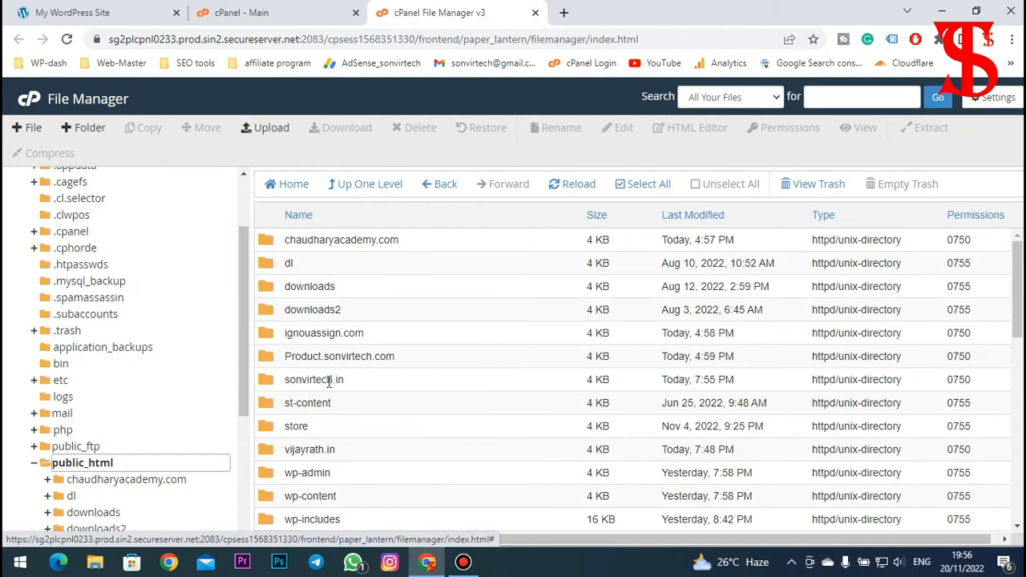
double_click(268, 383)
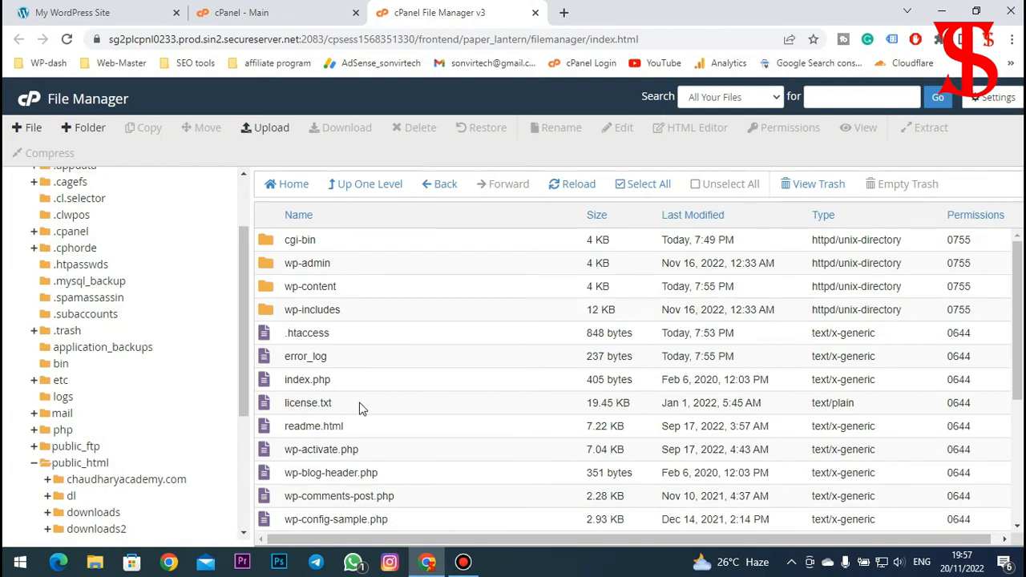
scroll(359, 409, down, 3)
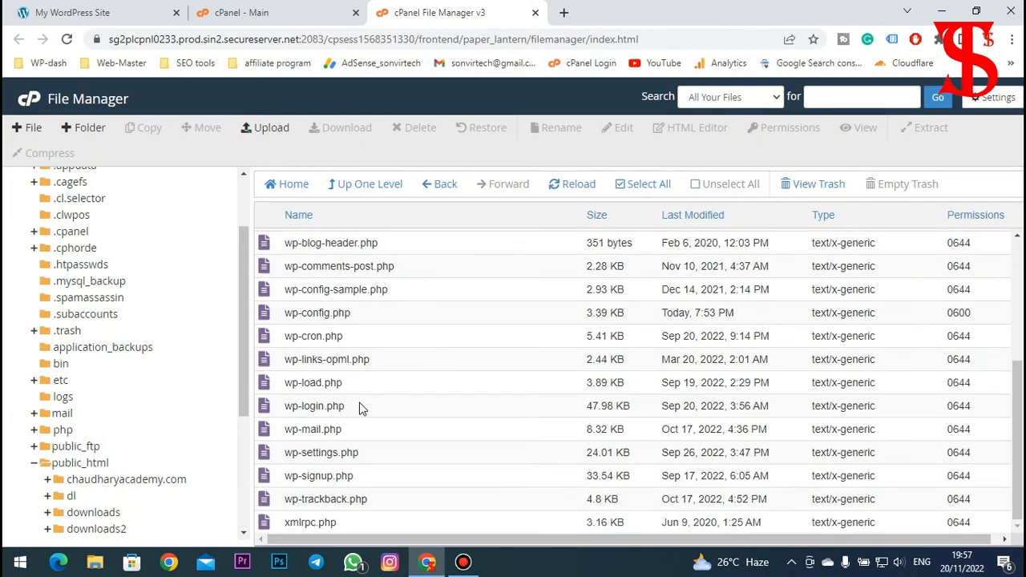
scroll(359, 409, up, 3)
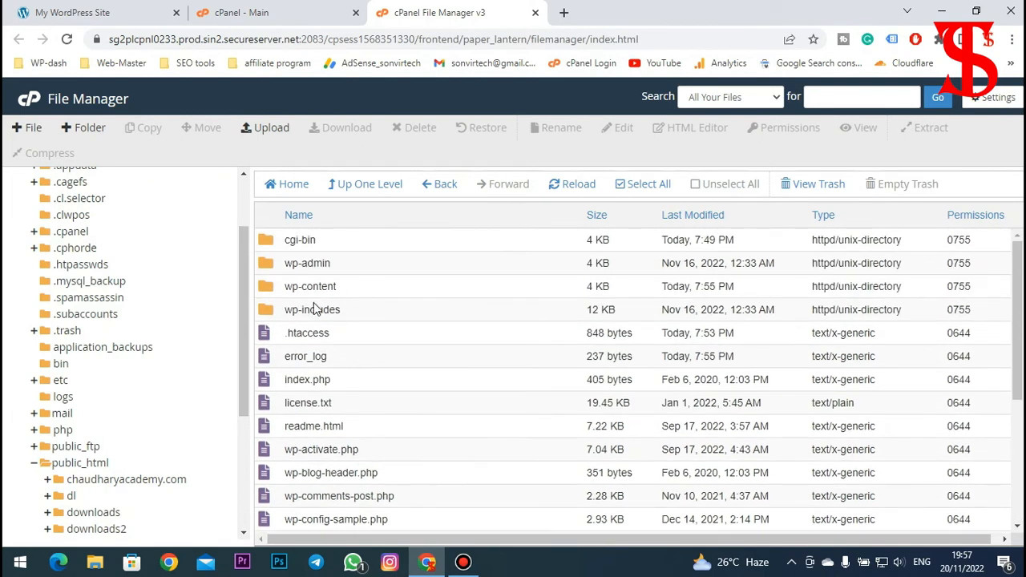
scroll(317, 408, down, 1)
scroll(317, 409, down, 3)
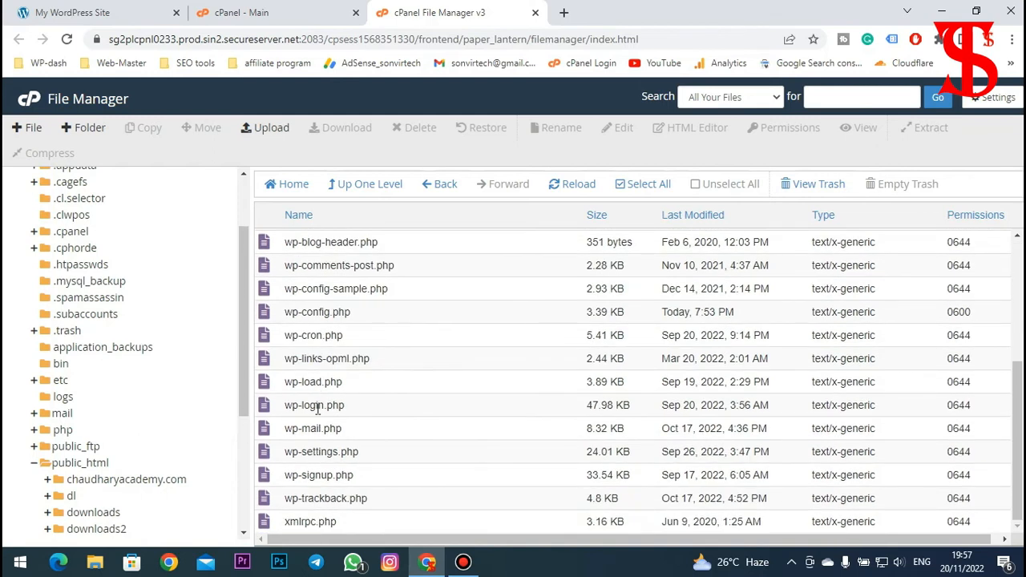
scroll(318, 409, up, 3)
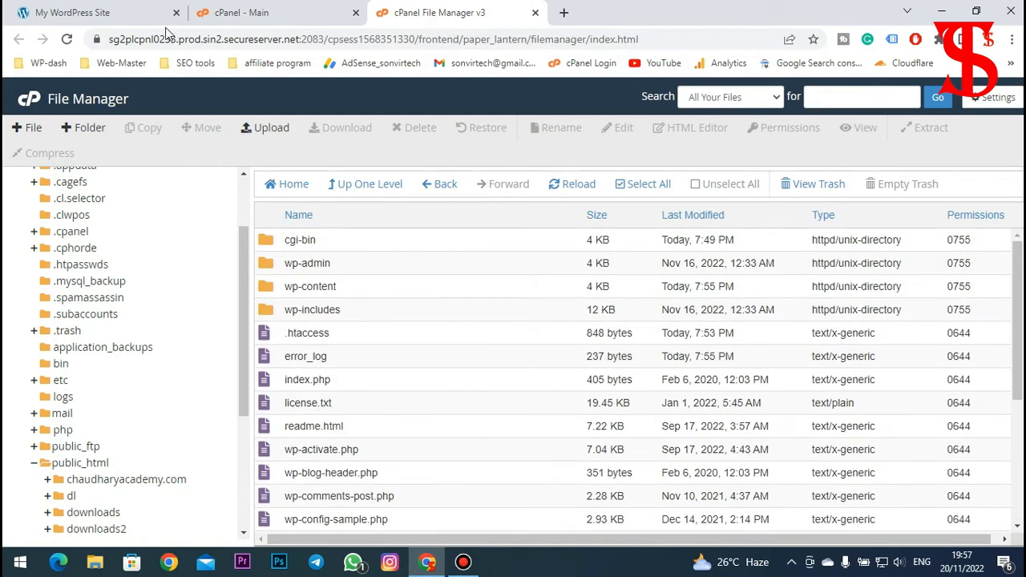
- Glance at the live WordPress site, then return to the sonvirtech.in file listing
click(96, 10)
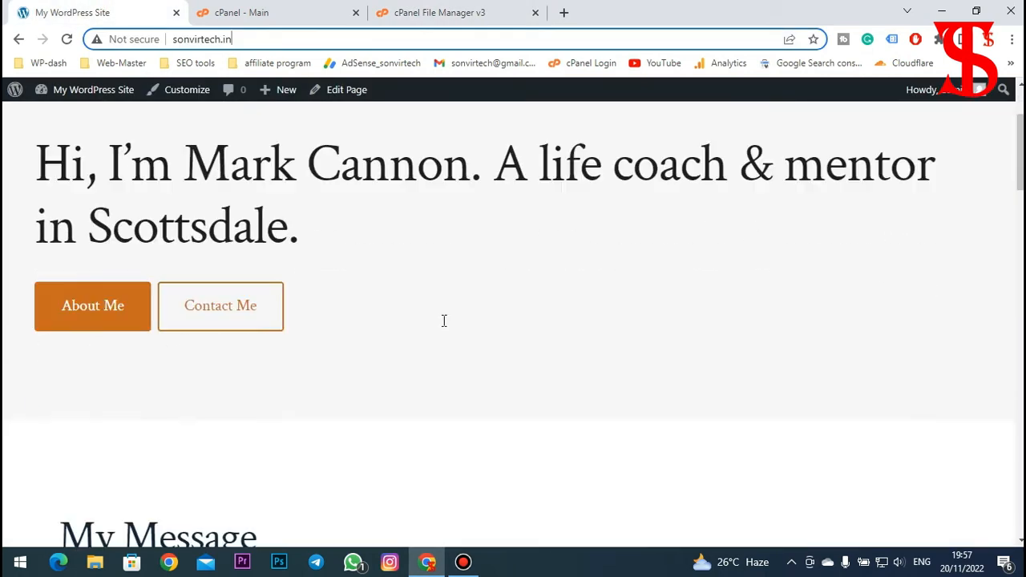
click(454, 11)
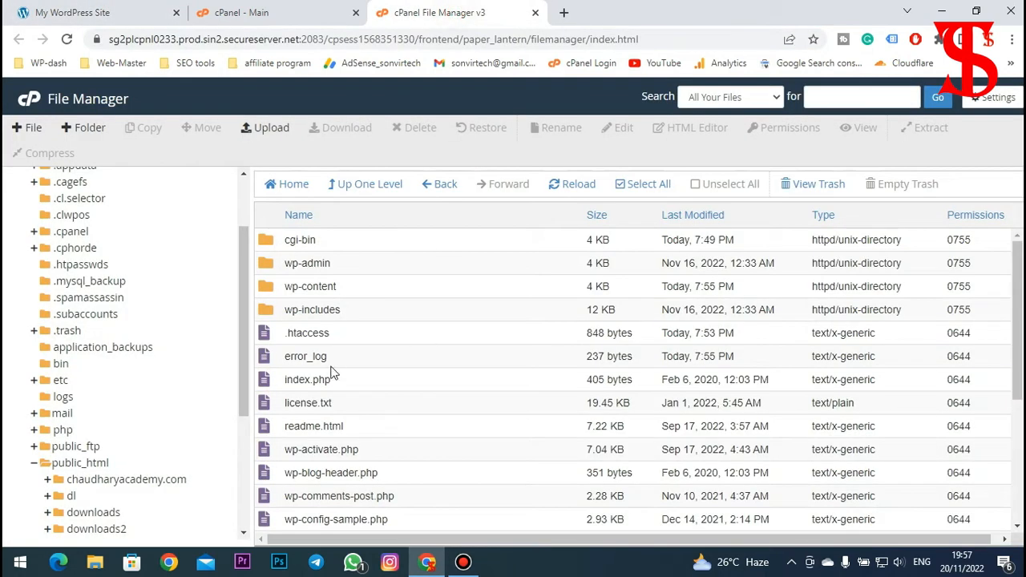
scroll(331, 373, down, 3)
scroll(331, 377, up, 3)
- Select everything from cgi-bin down in sonvirtech.in and confirm moving it all to trash
click(269, 242)
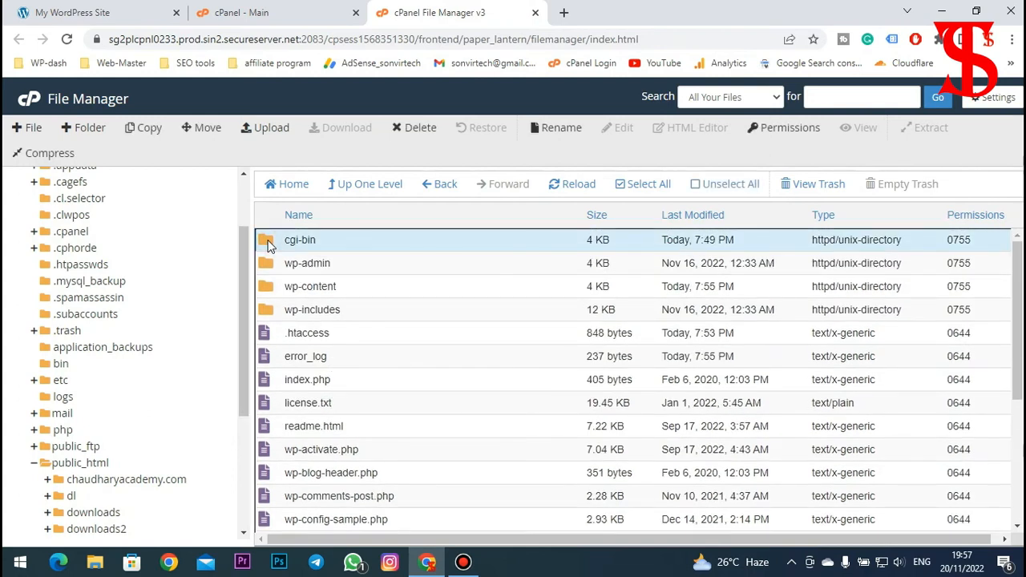
key(shift+Down)
key(shift+Down)
key(shift+Down)
key(shift+Down)
key(shift+Down)
key(shift+Down)
key(shift+Down)
key(shift+Down)
key(shift+Down)
key(shift+Down)
key(shift+Down)
key(shift+Down)
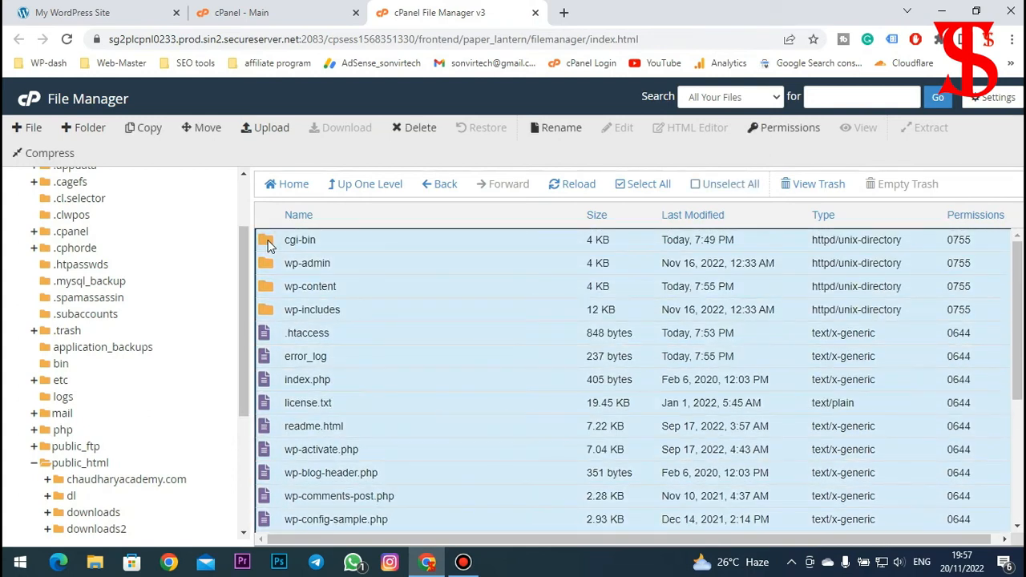
scroll(381, 365, down, 3)
scroll(381, 366, up, 3)
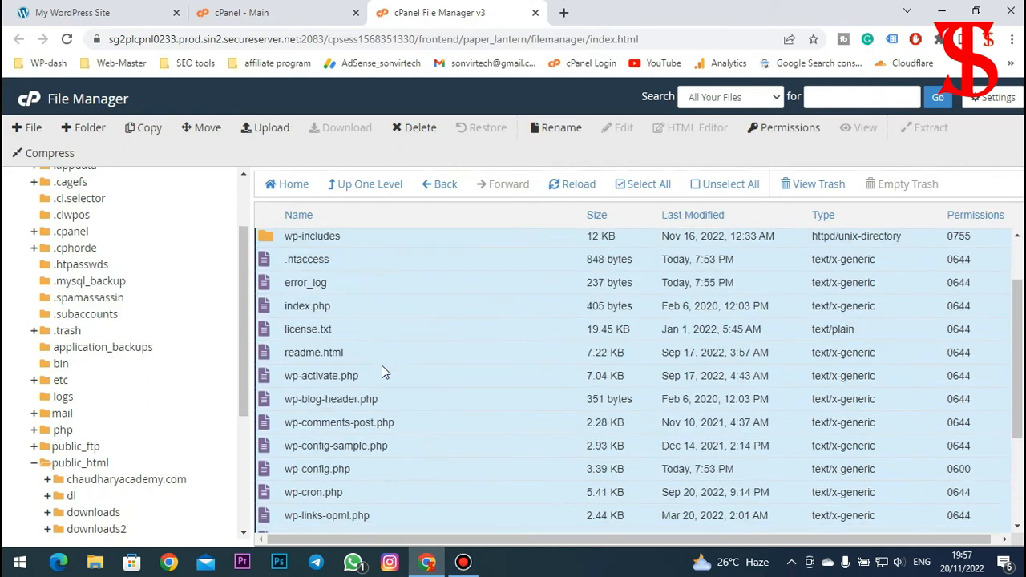
click(416, 131)
scroll(513, 304, down, 5)
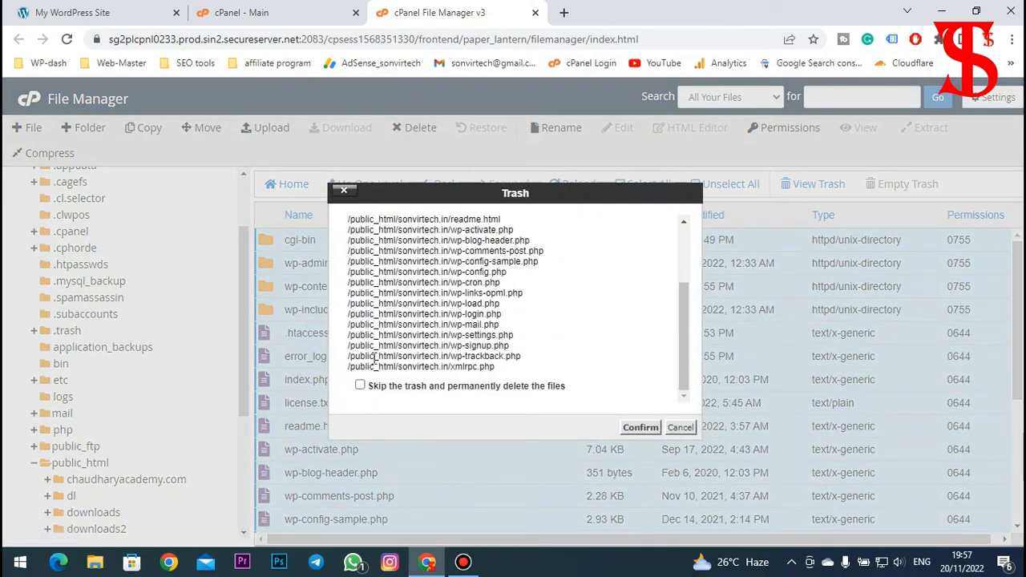
click(640, 428)
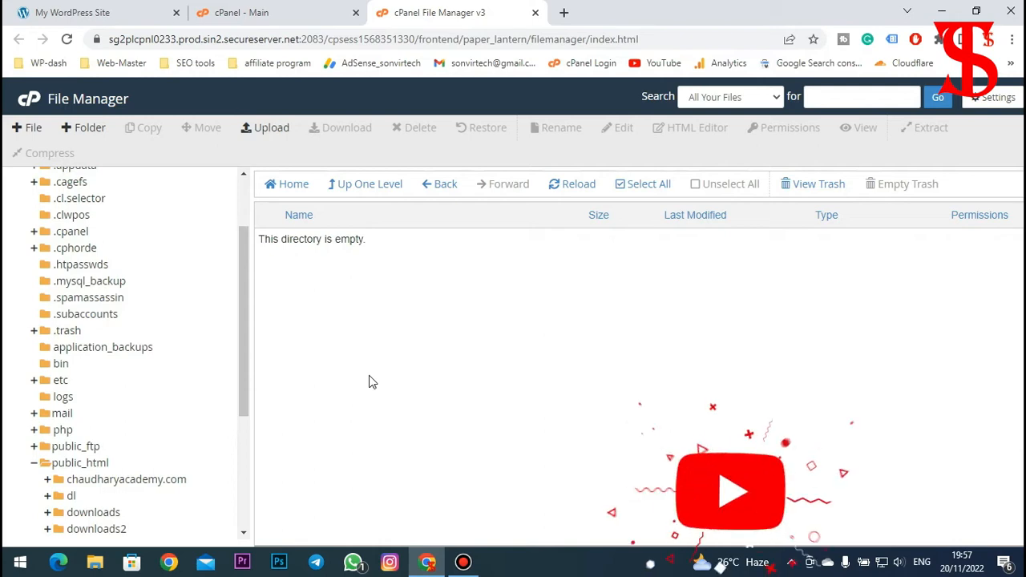
- Upload Backup files.zip from Downloads into sonvirtech.in, then go back to the folder listing
click(271, 129)
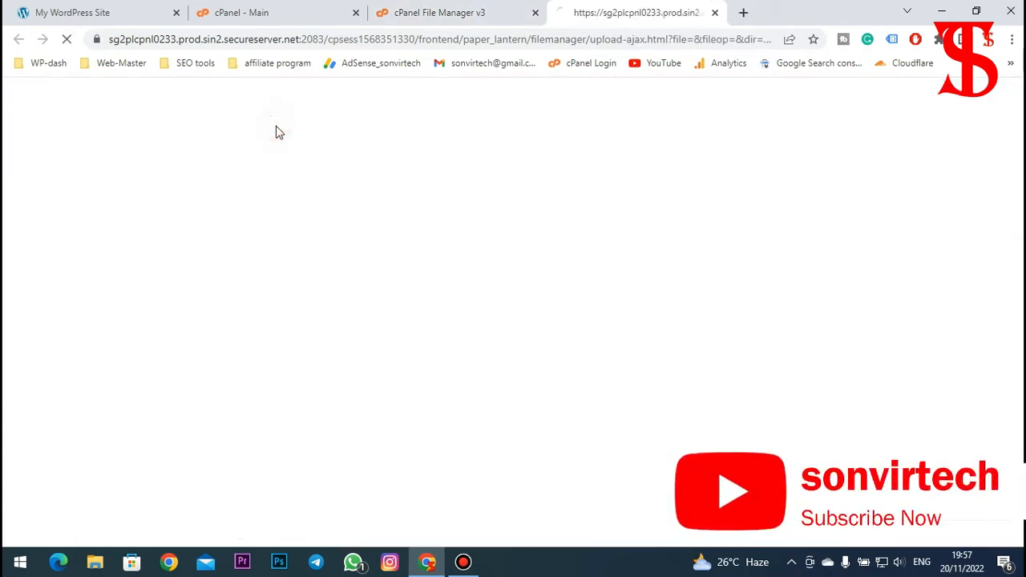
click(514, 341)
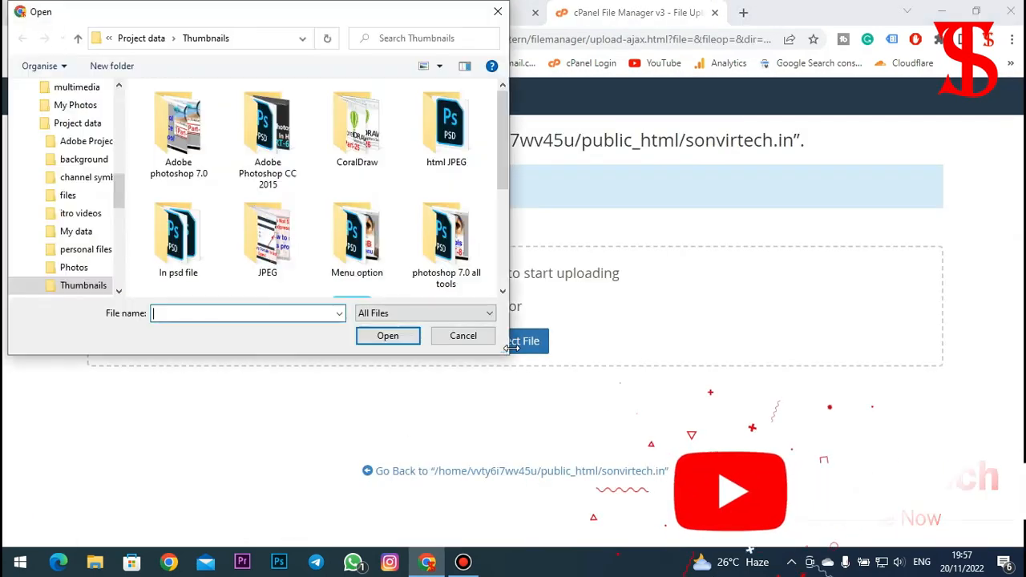
scroll(87, 195, up, 3)
scroll(86, 194, up, 6)
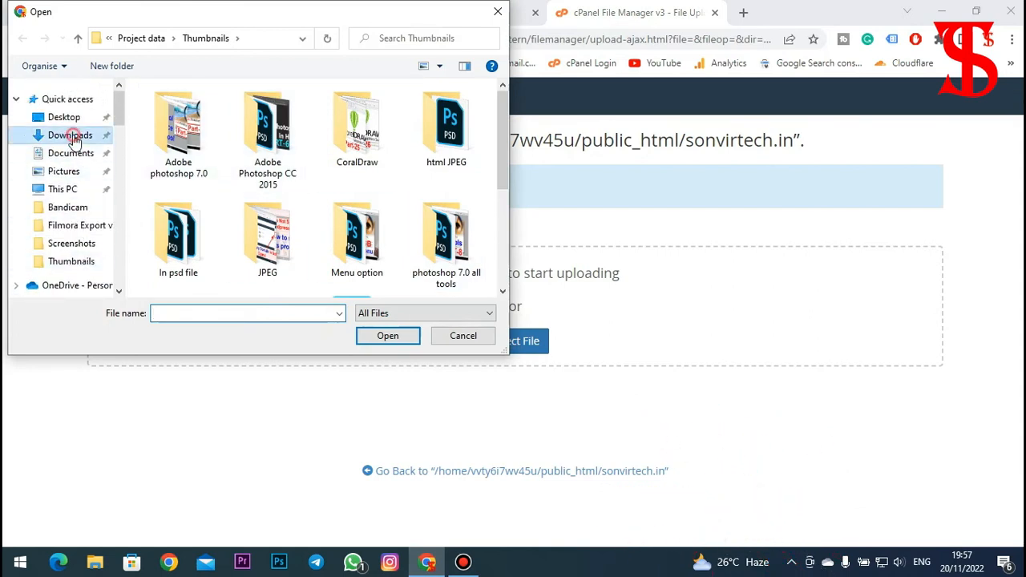
click(71, 135)
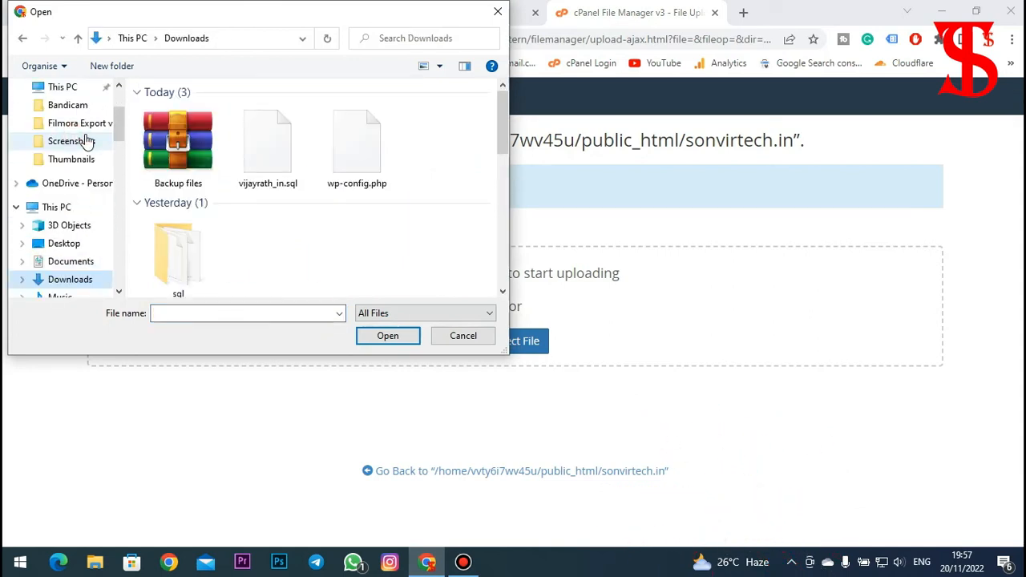
click(183, 163)
click(373, 338)
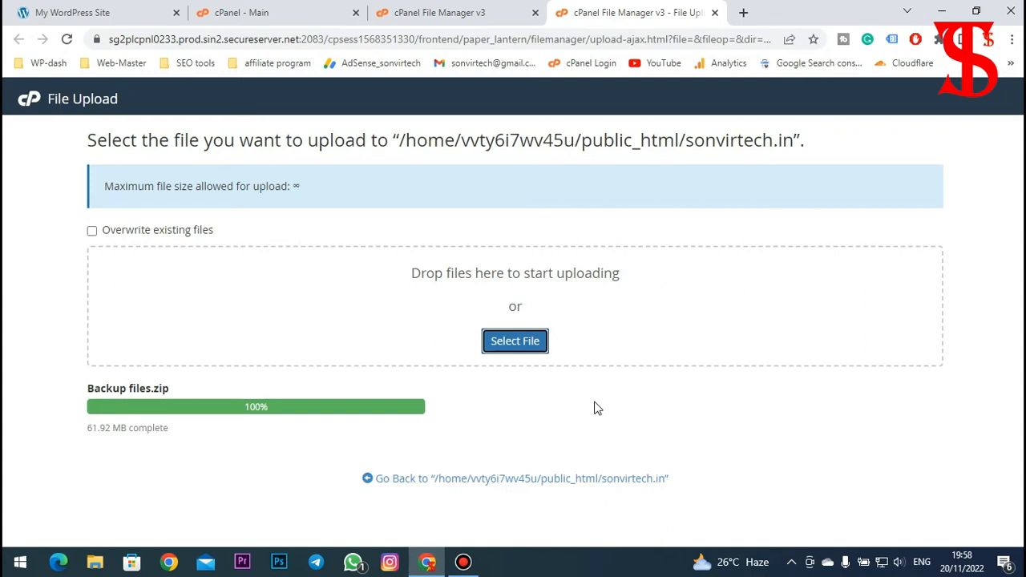
click(525, 480)
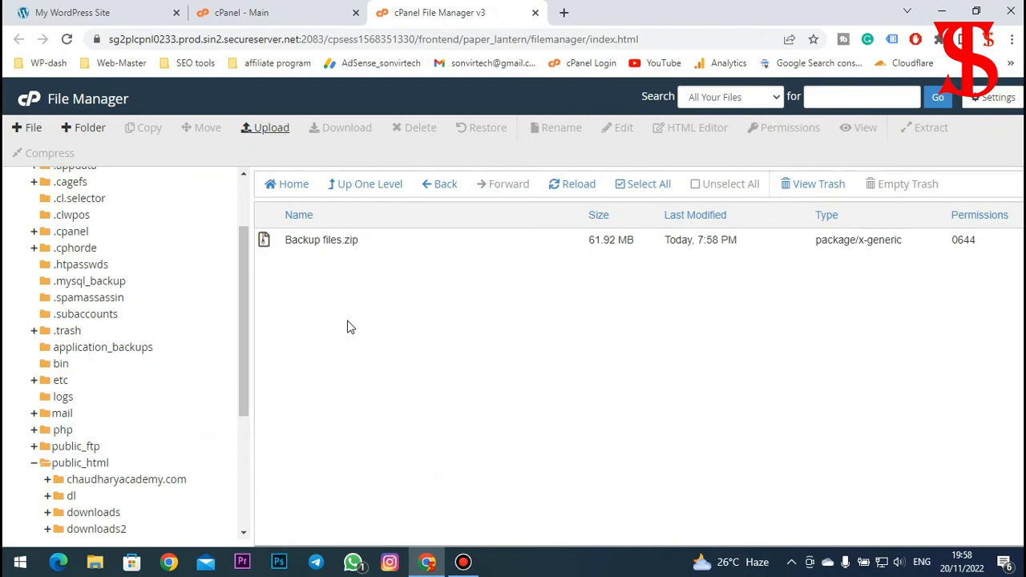
- Extract Backup files.zip into sonvirtech.in, restoring wp-admin, wp-content and the other WordPress files
right_click(266, 245)
click(312, 410)
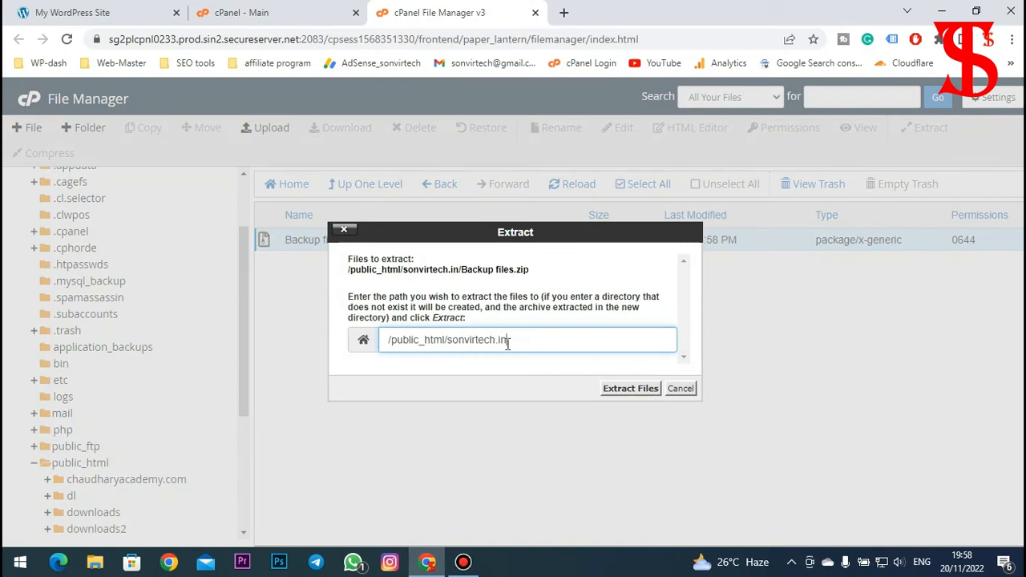
click(615, 391)
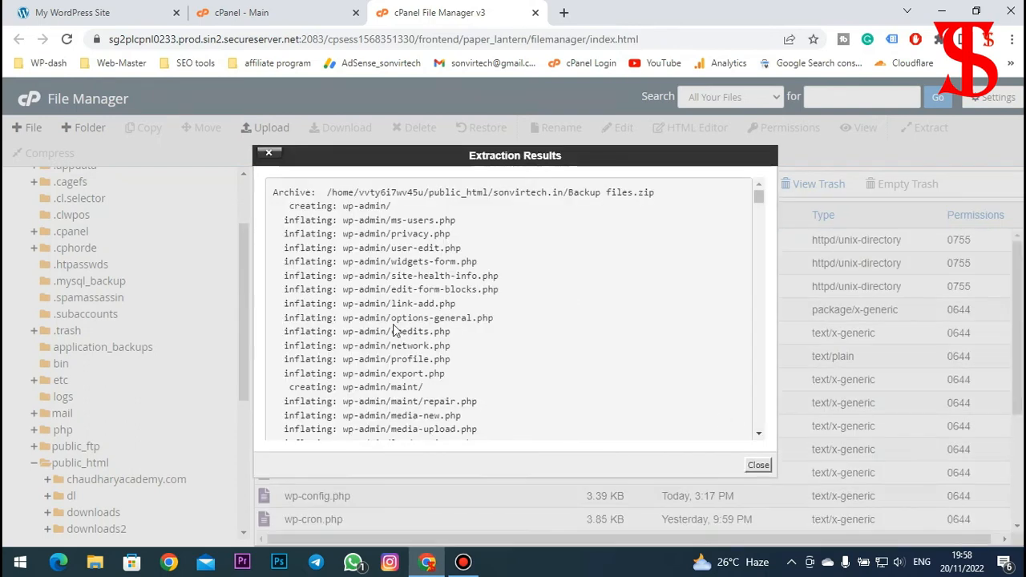
scroll(377, 321, down, 1)
scroll(375, 321, up, 4)
click(758, 465)
scroll(369, 343, down, 3)
scroll(367, 341, up, 3)
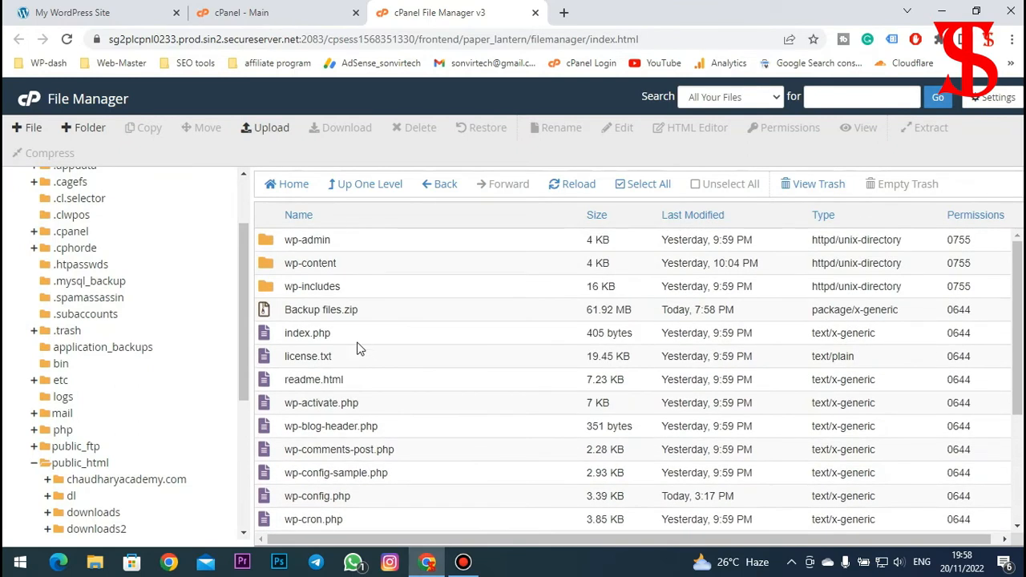
scroll(360, 376, down, 3)
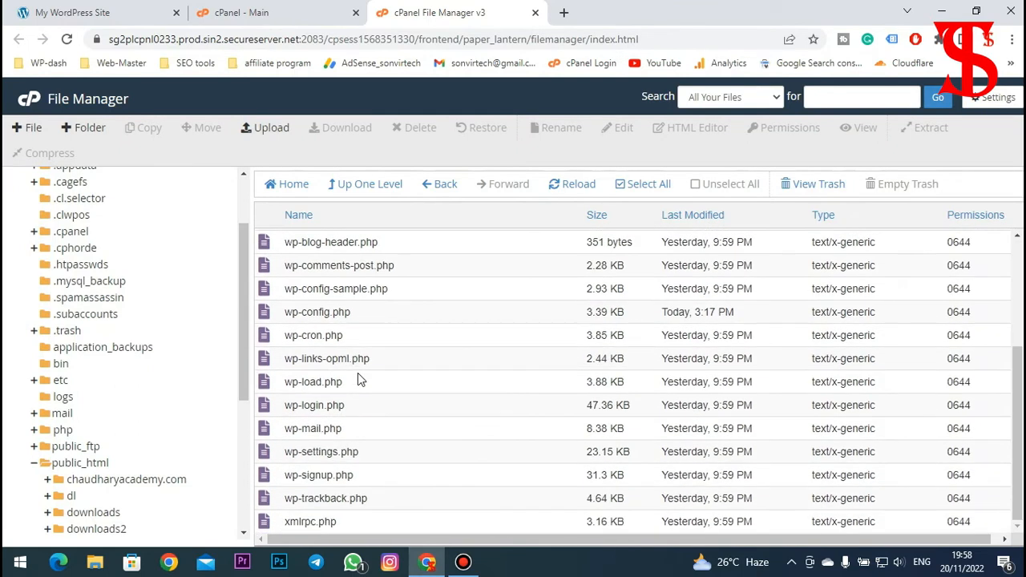
scroll(357, 381, up, 3)
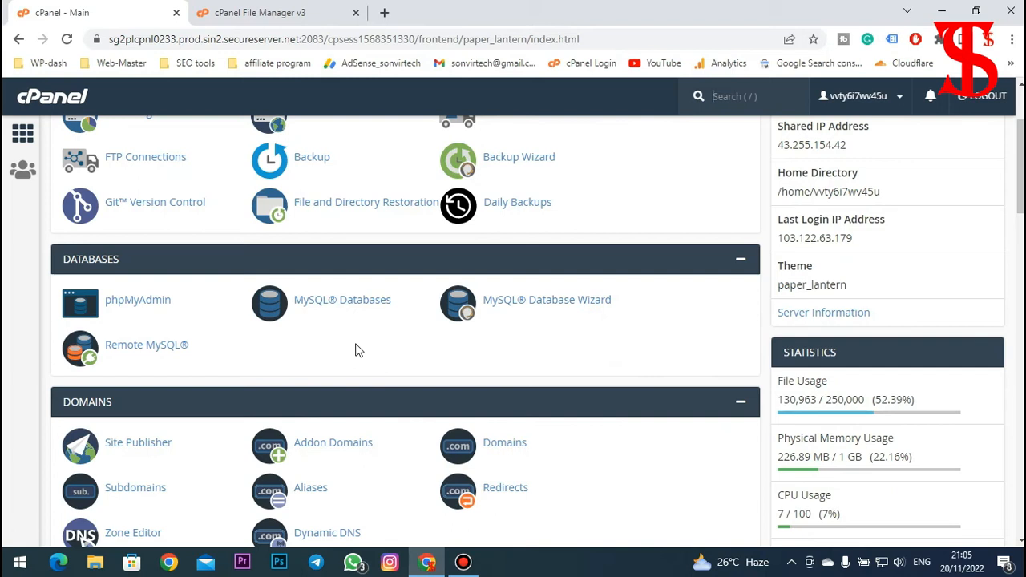
- On the MySQL Databases page, create the database sonv5799 and go back to the overview
click(315, 310)
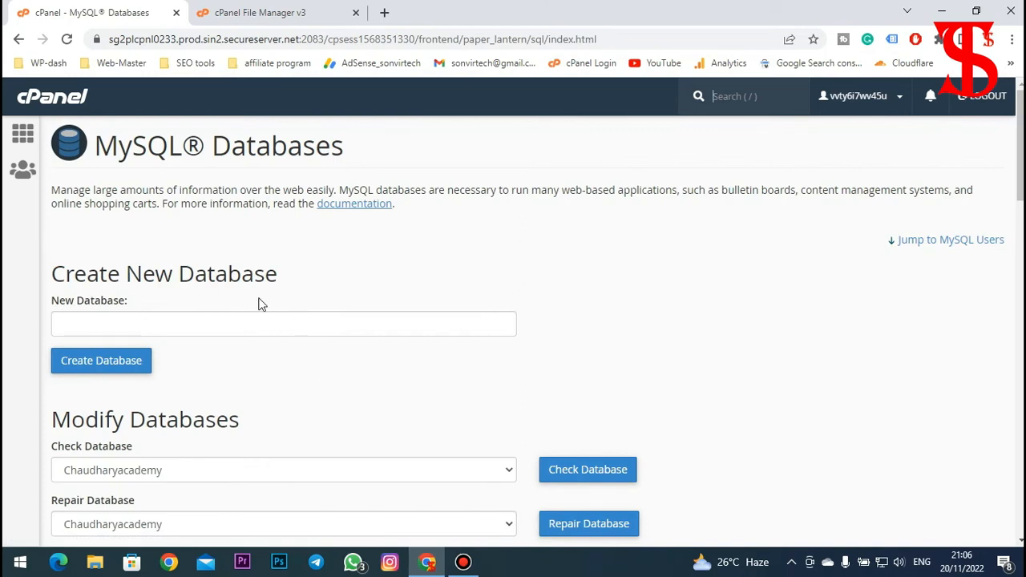
click(105, 320)
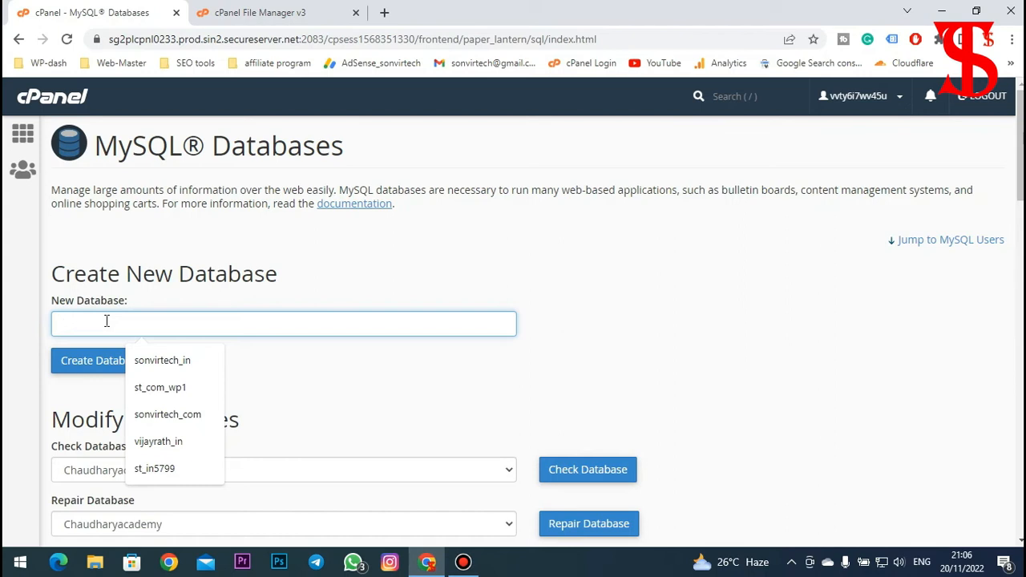
text(sonv)
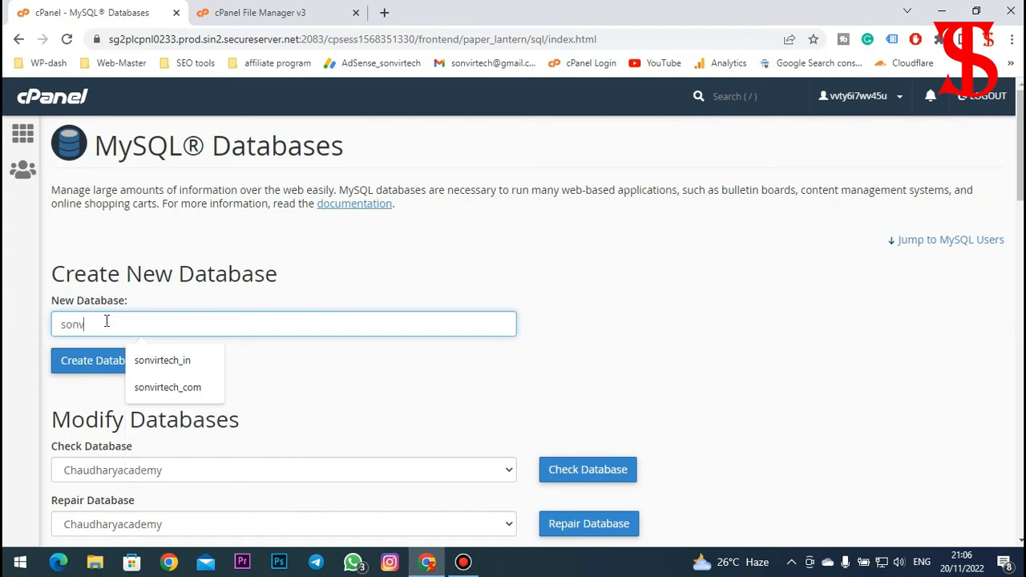
text(5799)
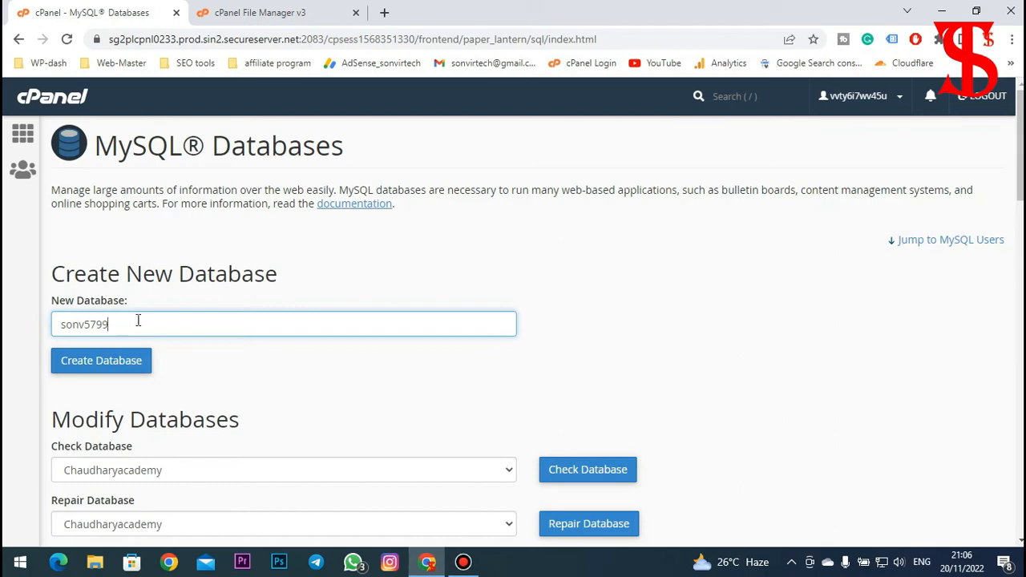
click(102, 367)
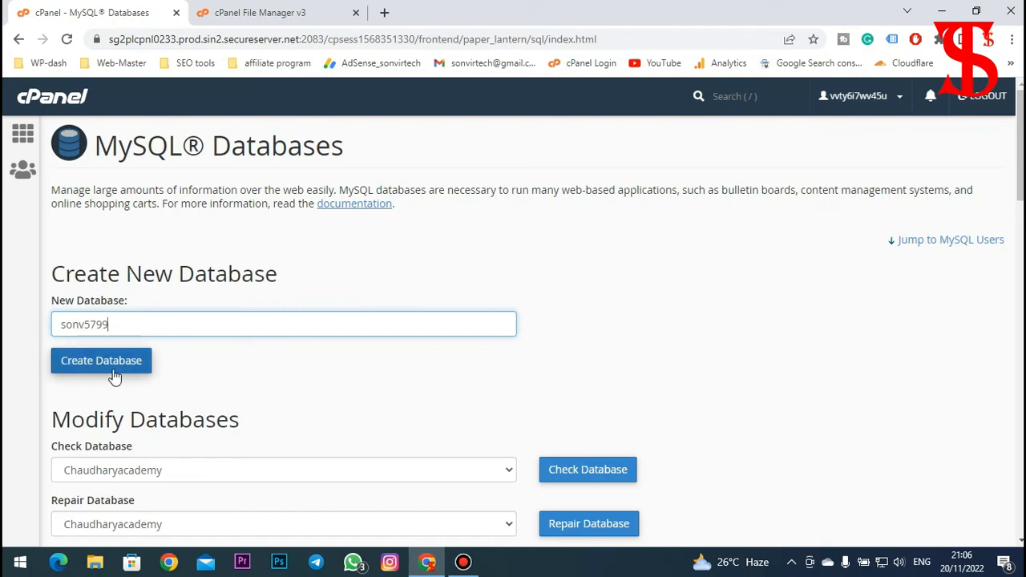
click(97, 361)
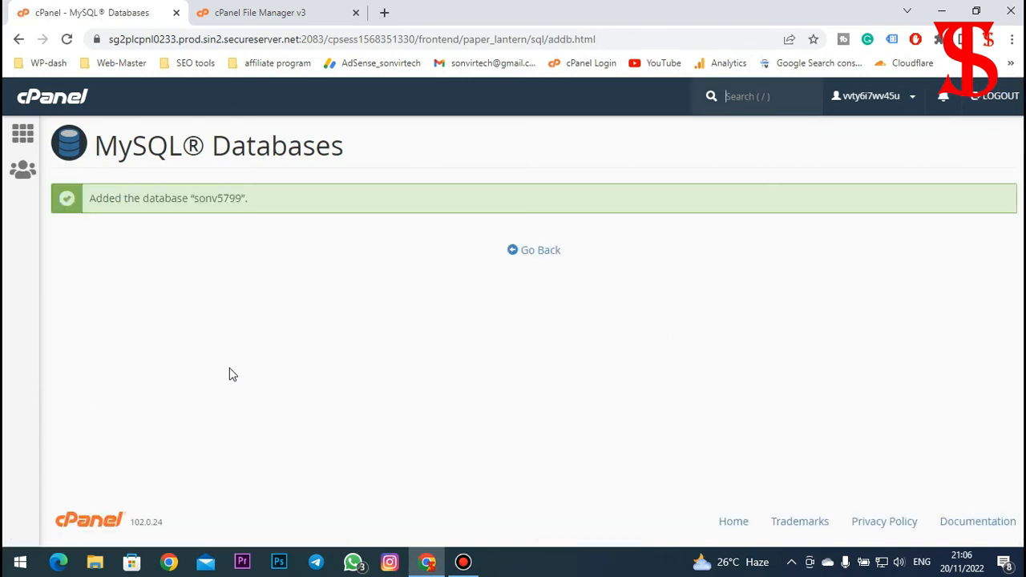
click(536, 253)
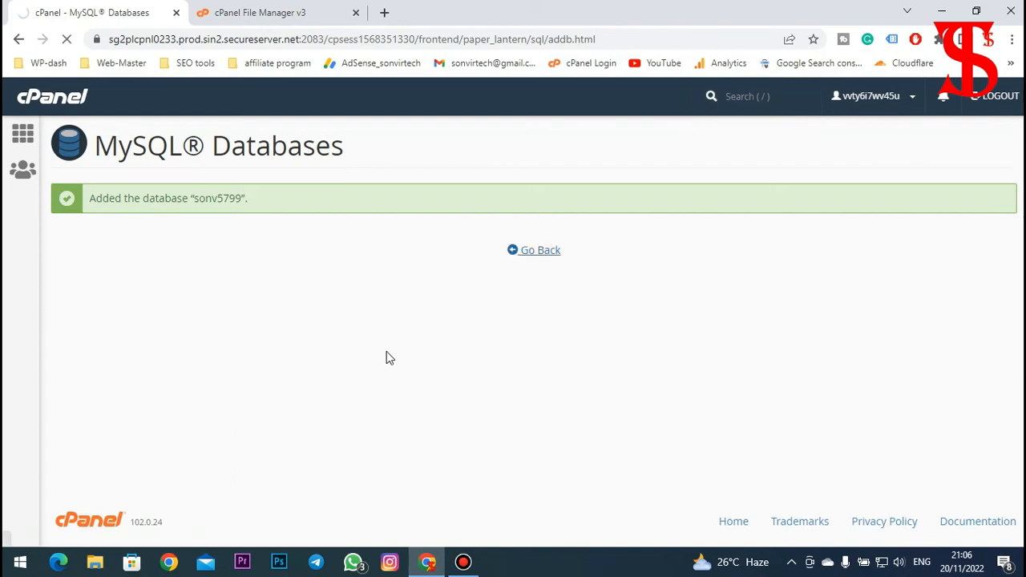
- Add MySQL user sonvirtech5799 with a Very Strong password entered twice
scroll(670, 385, down, 6)
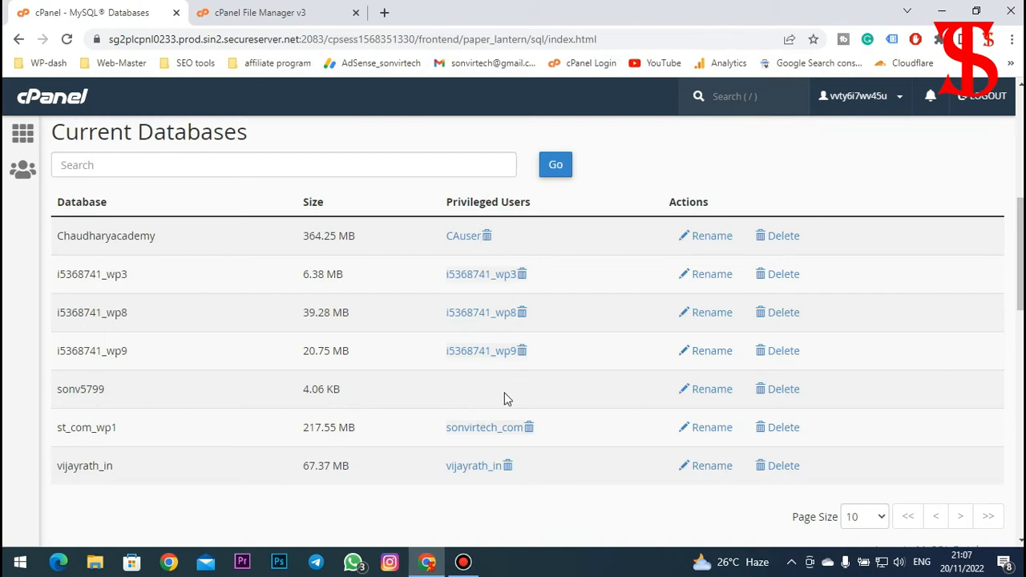
scroll(374, 379, down, 2)
scroll(429, 385, down, 2)
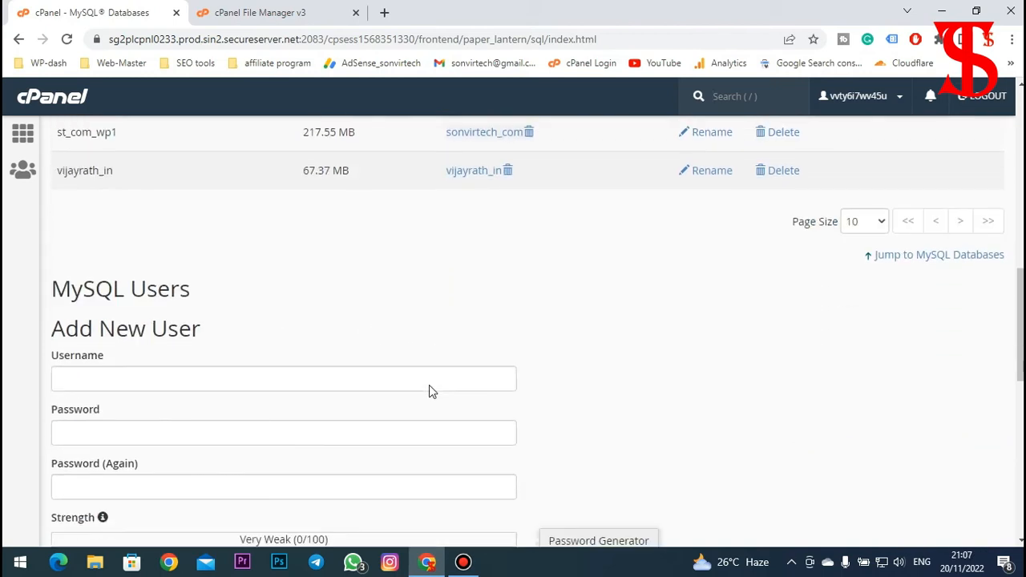
scroll(347, 297, down, 1)
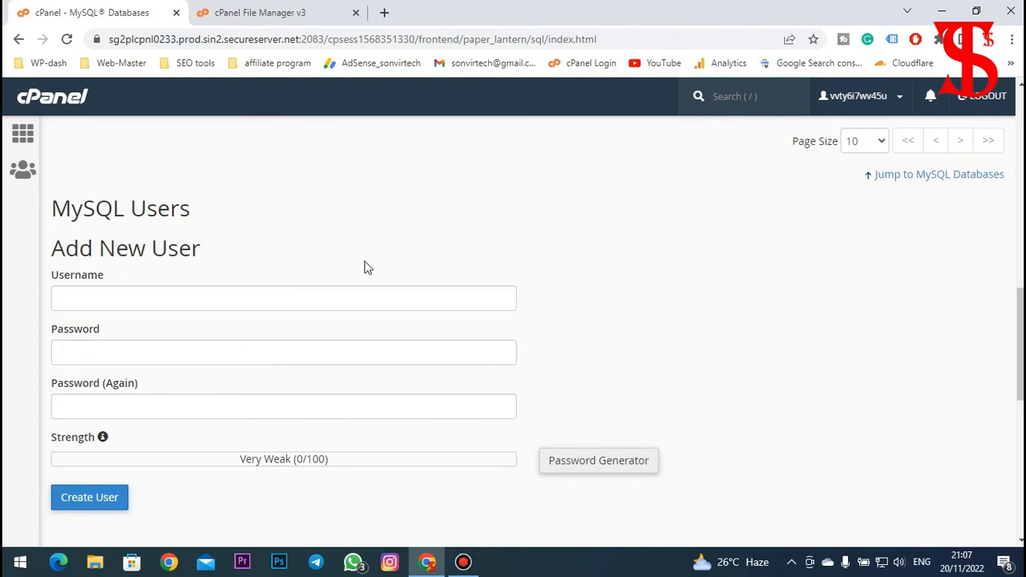
click(97, 298)
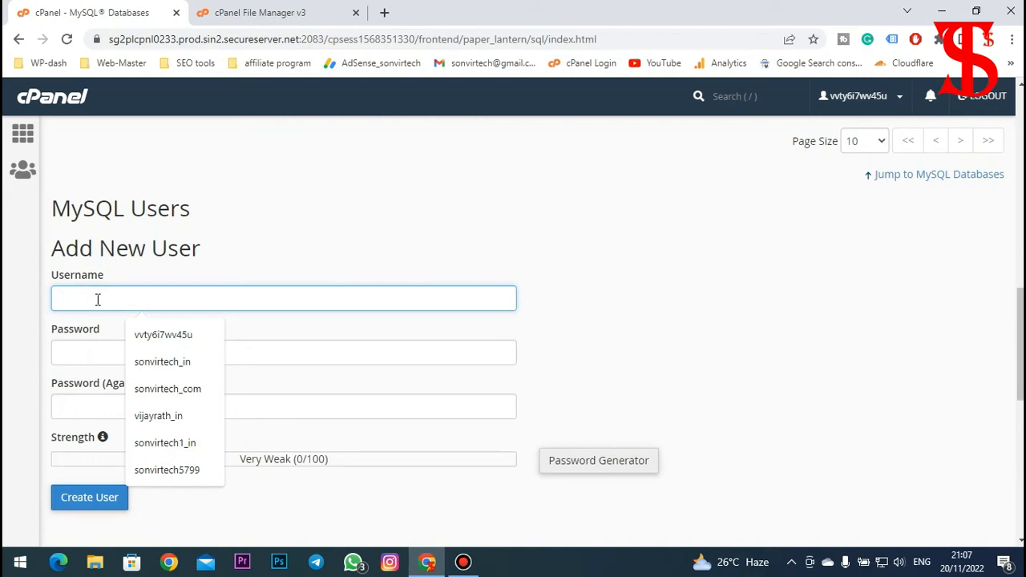
text(son)
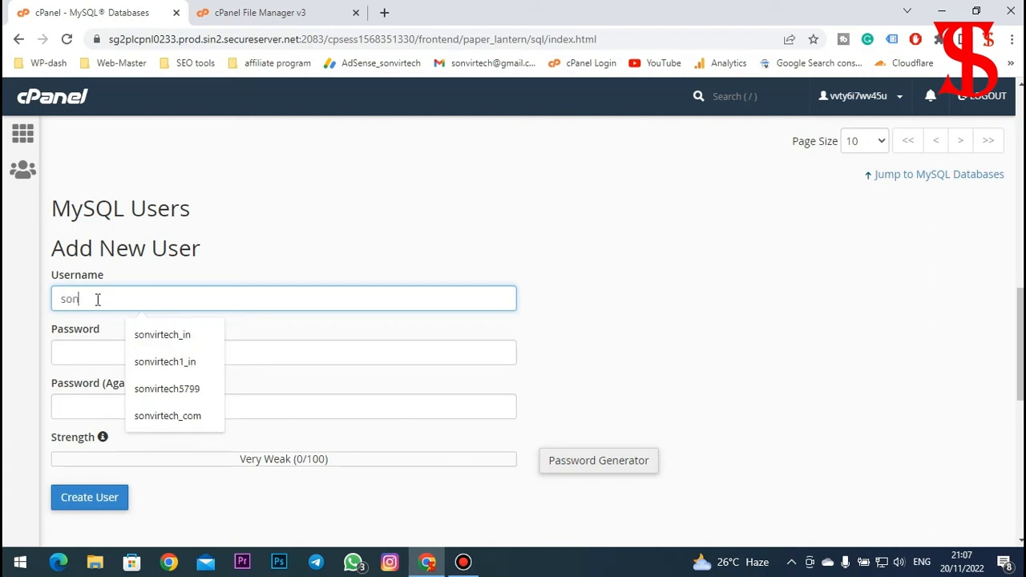
text(virtech579)
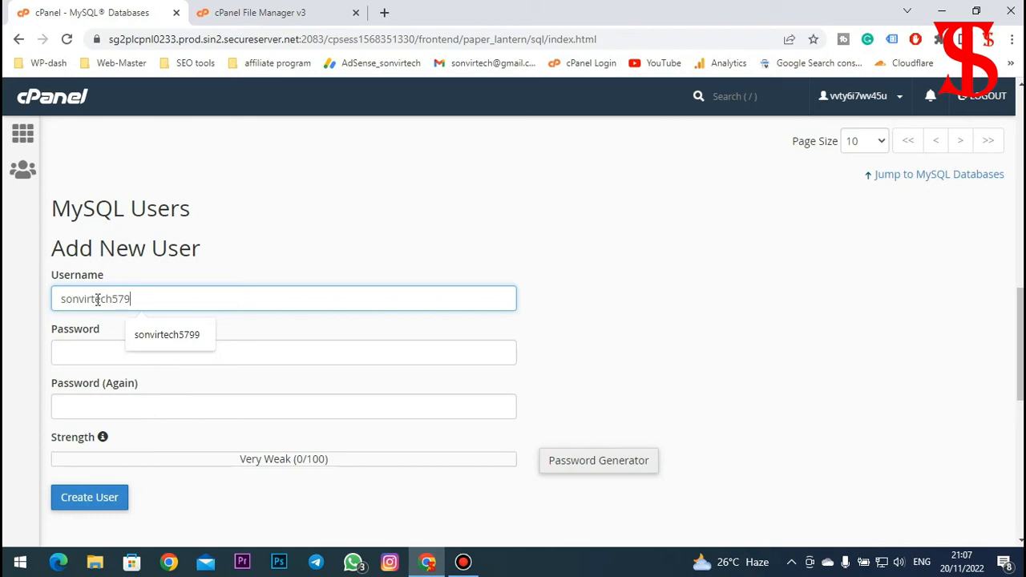
text(9)
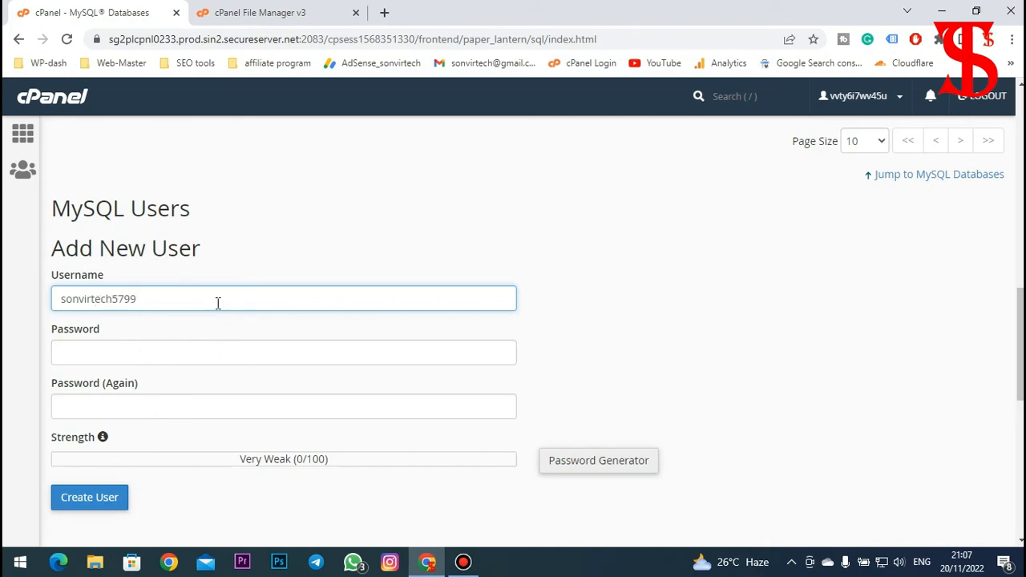
click(96, 350)
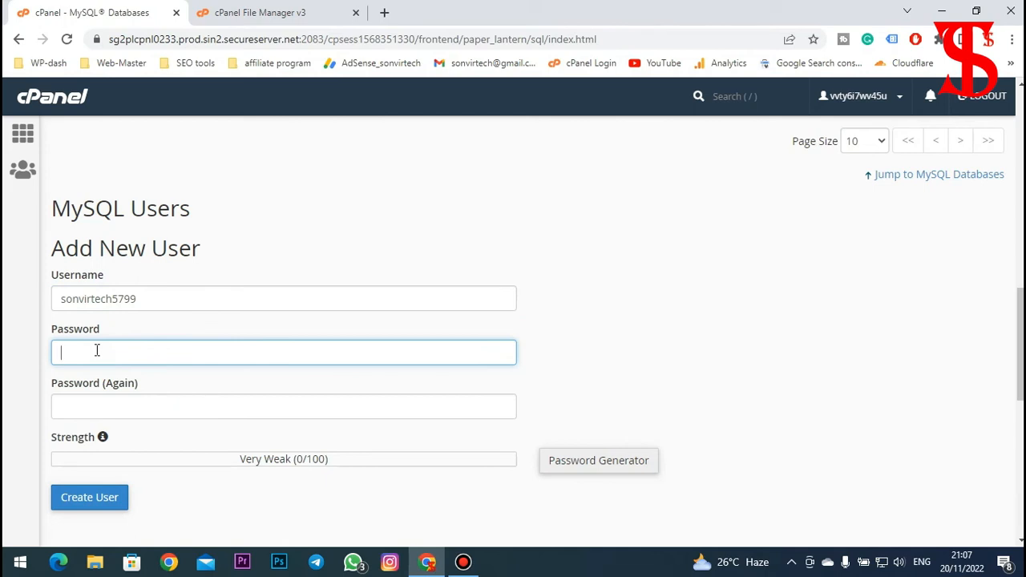
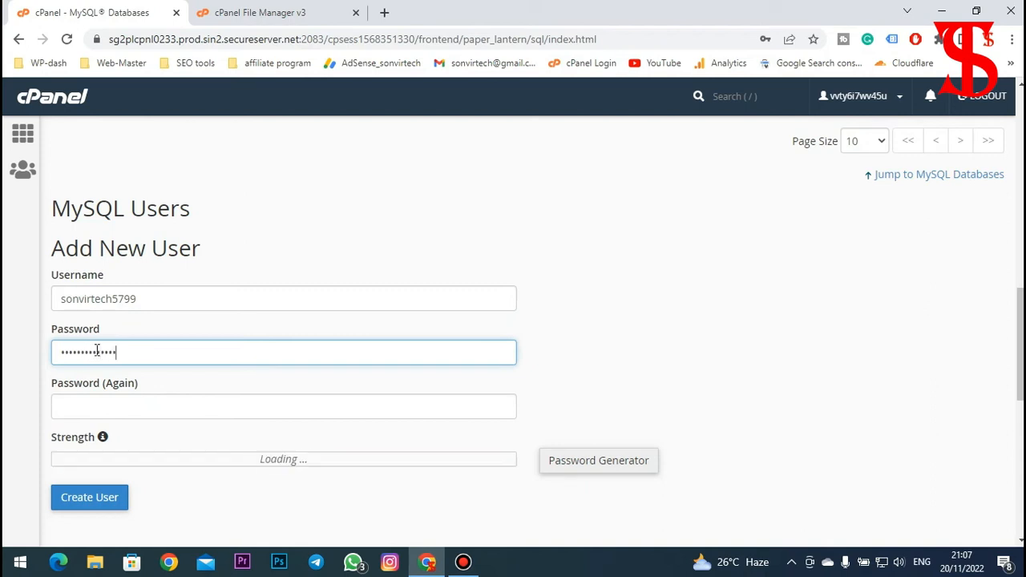
click(98, 406)
text(••••)
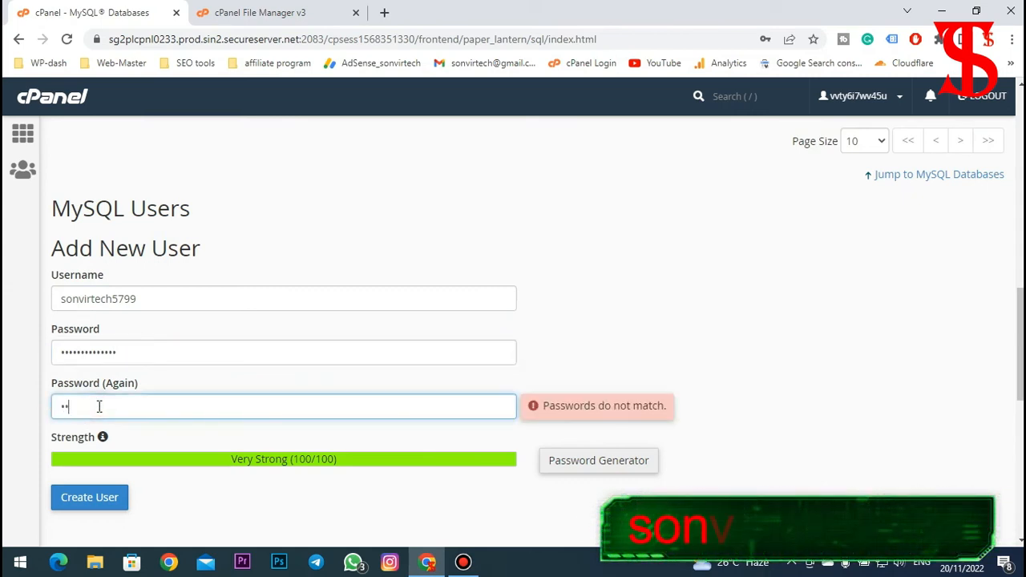
text(••••••)
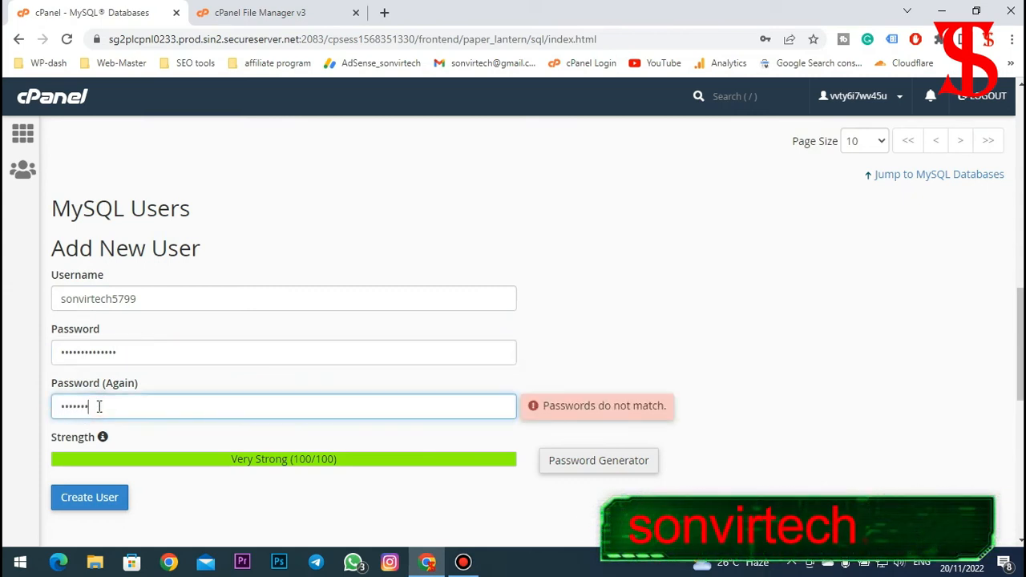
text(•)
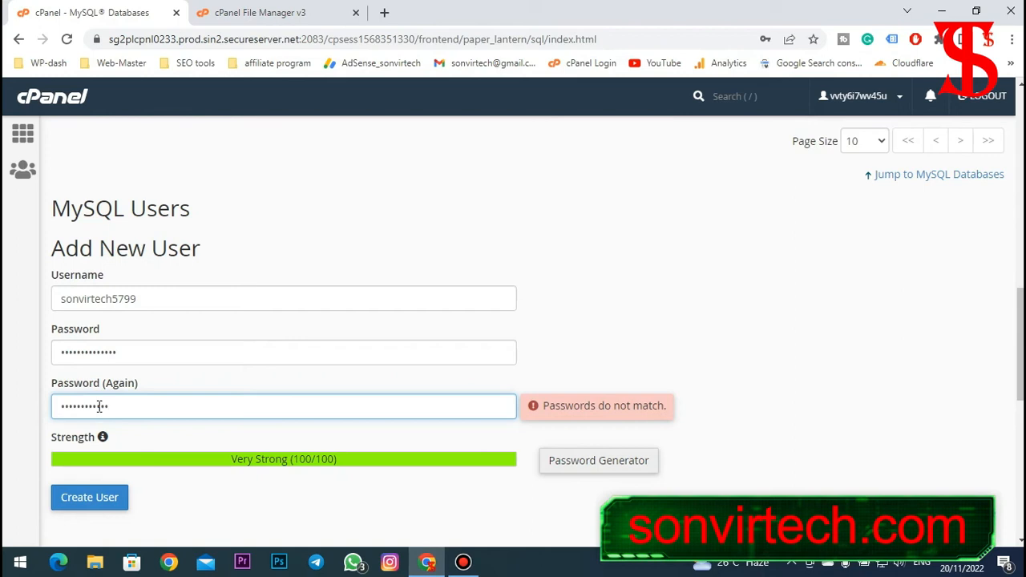
text(•)
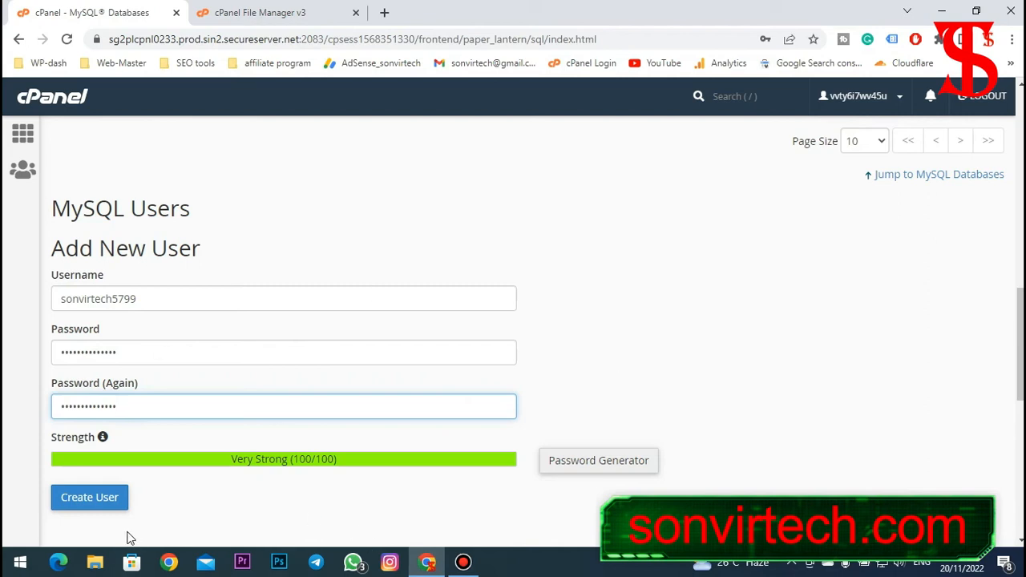
click(89, 498)
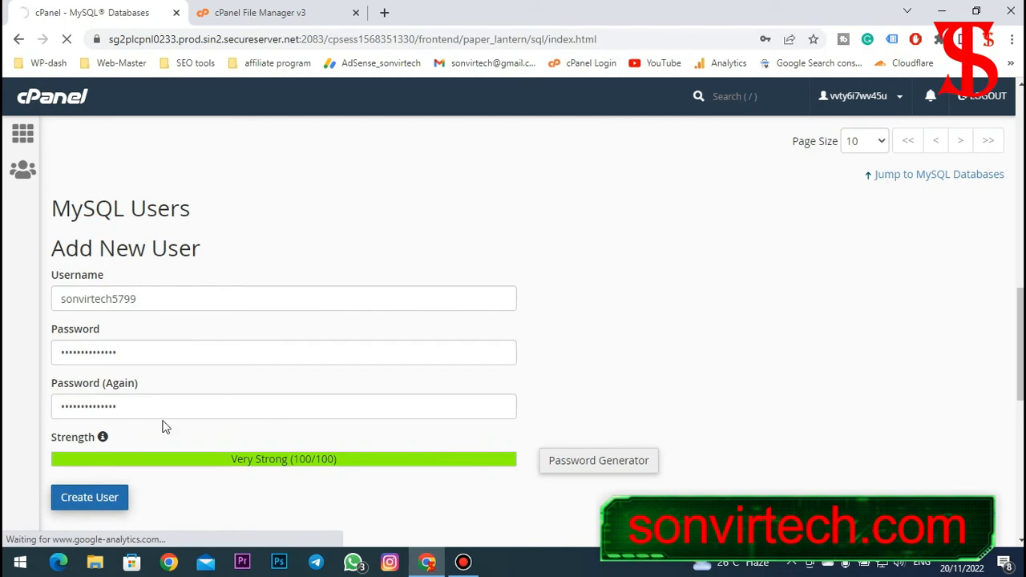
- Create a new text document on the desktop and open it in Notepad
click(942, 11)
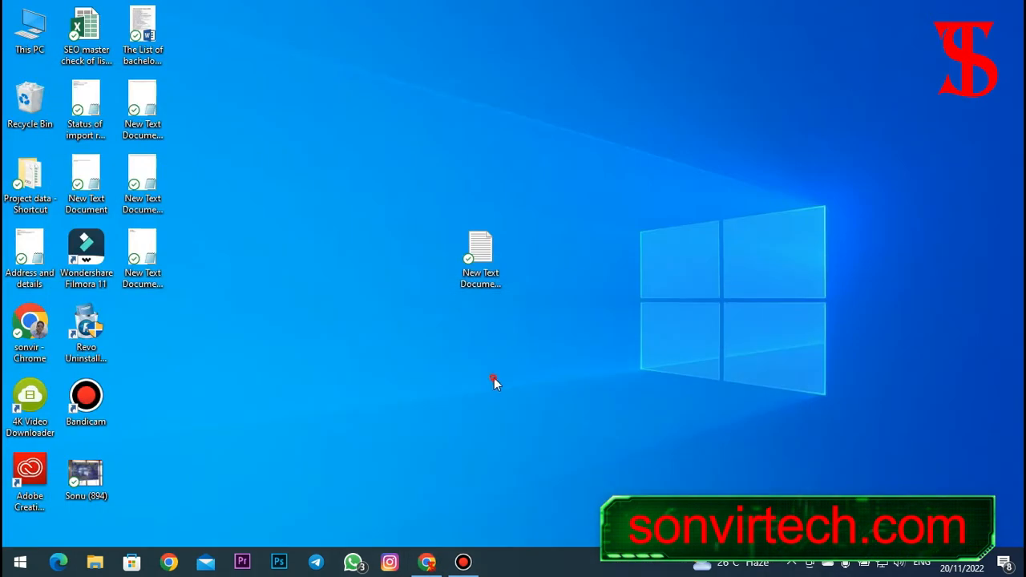
drag(477, 268, 149, 341)
right_click(461, 249)
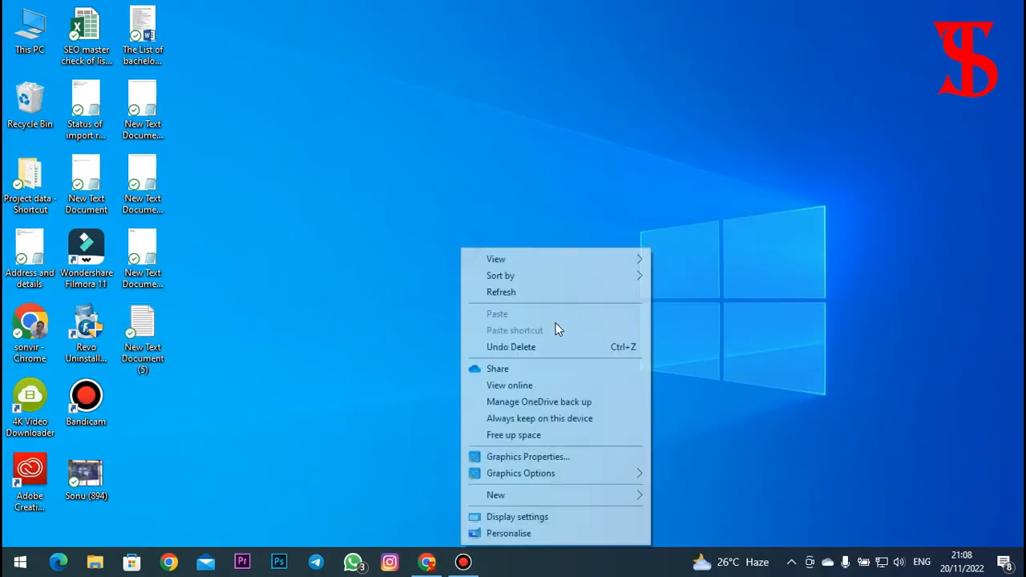
mouse_move(528, 500)
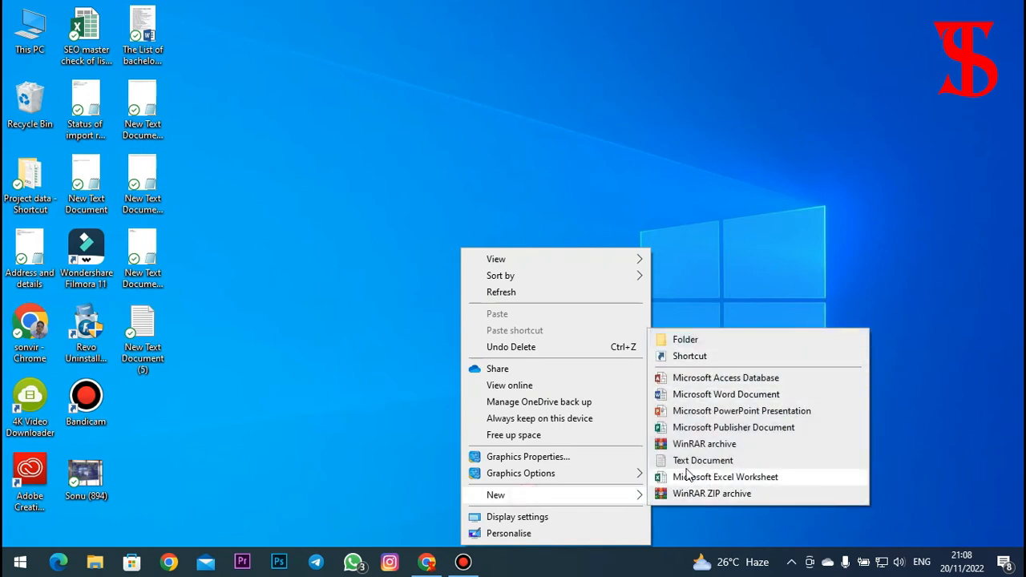
click(691, 463)
click(498, 383)
double_click(487, 285)
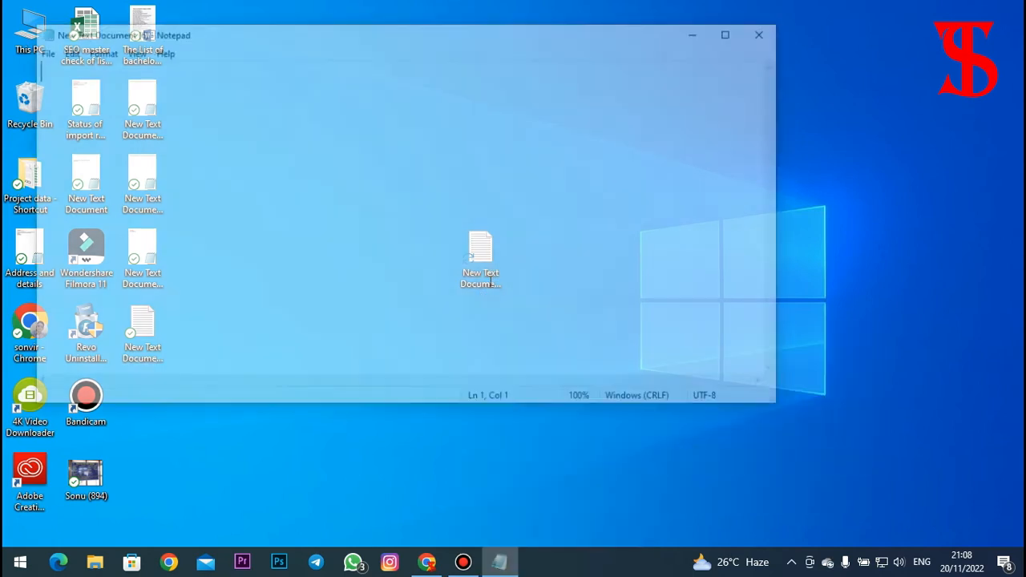
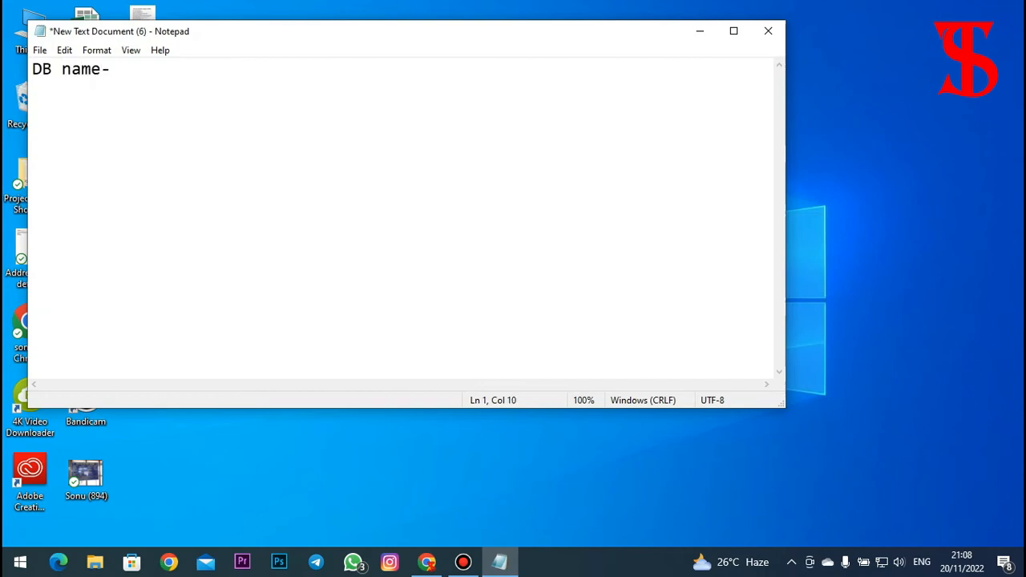
- Write database sonv5799, user sonvirtech5799 and the user's password in the note and save it
key(Return)
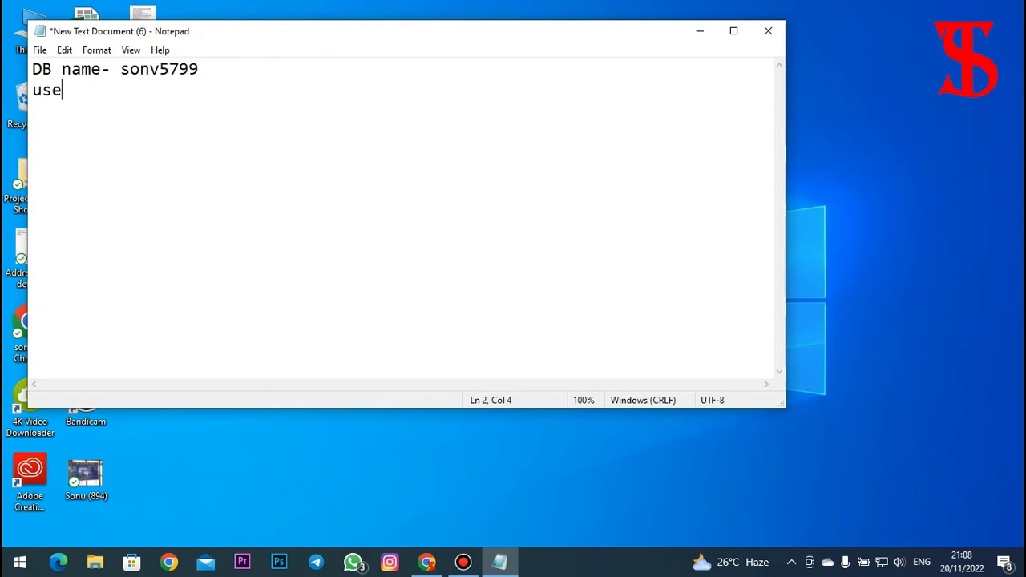
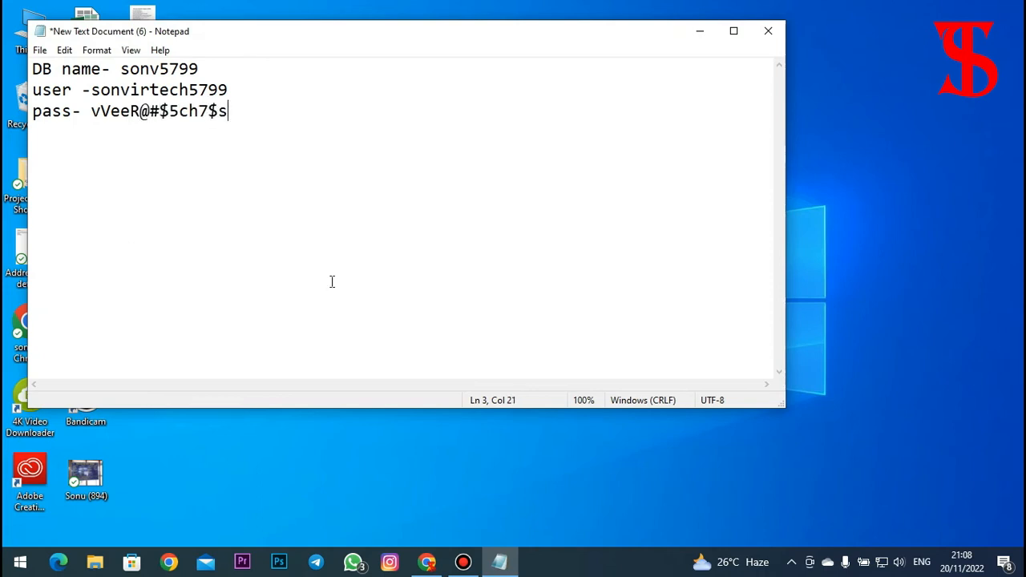
key(ctrl+s)
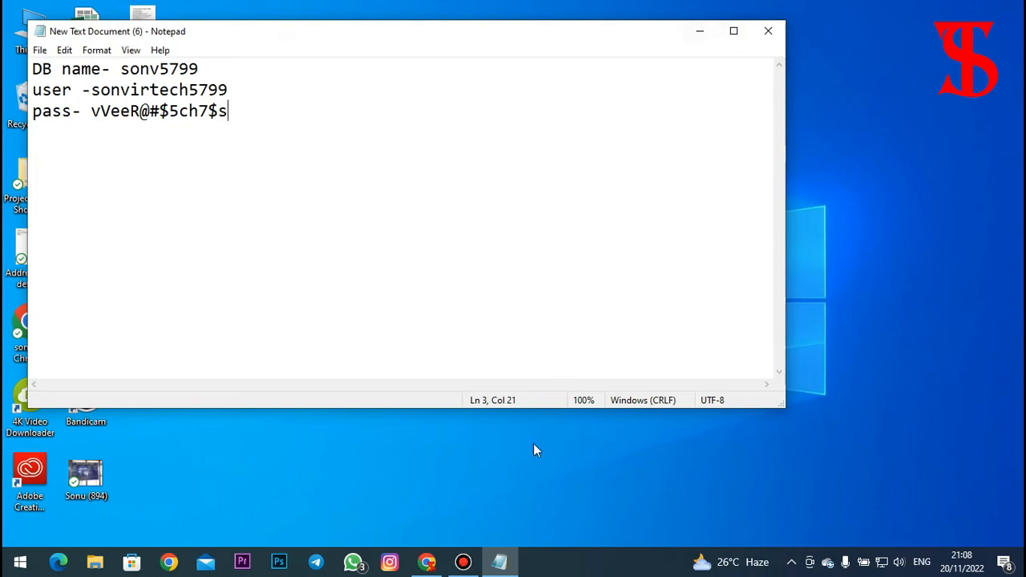
drag(121, 70, 217, 70)
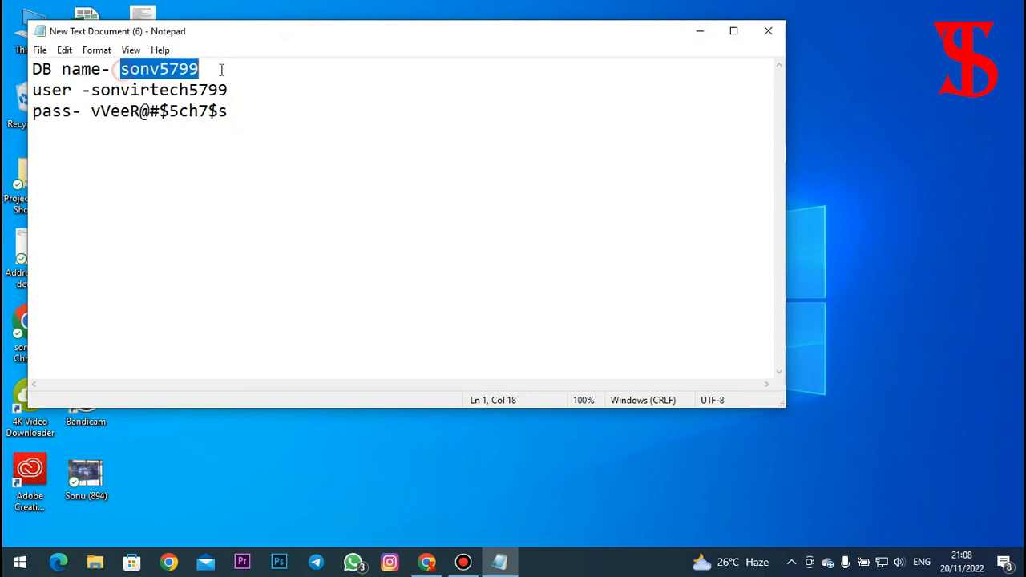
drag(91, 89, 229, 89)
drag(91, 111, 229, 110)
click(699, 30)
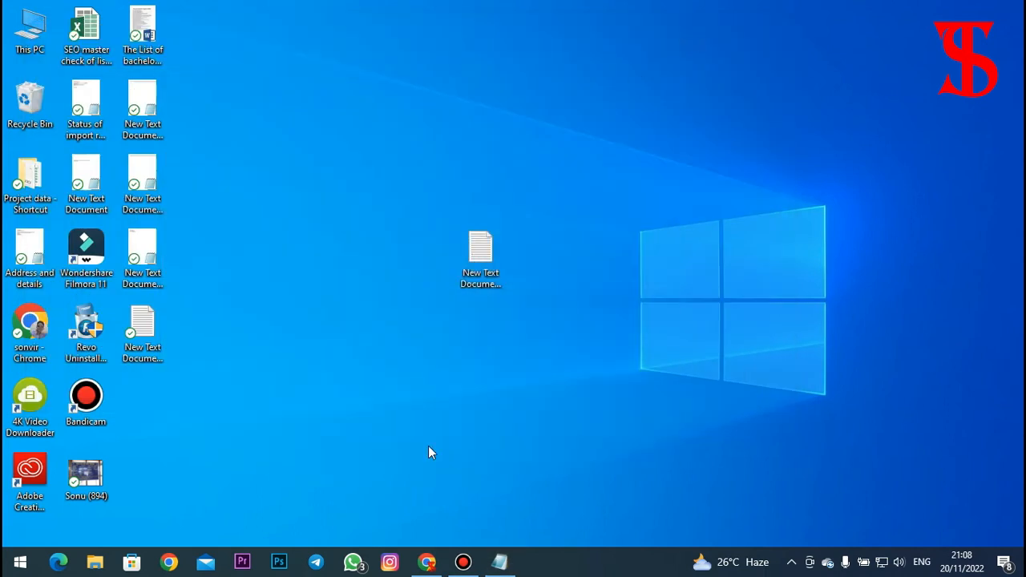
- Return to cPanel and go back to the MySQL Databases page's Add User To Database section
click(426, 561)
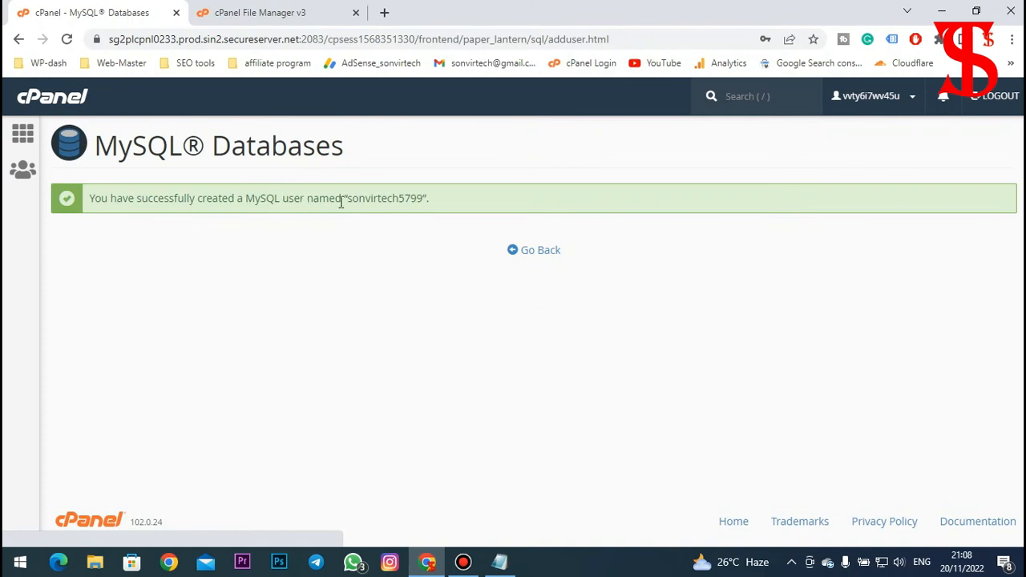
drag(347, 202, 413, 203)
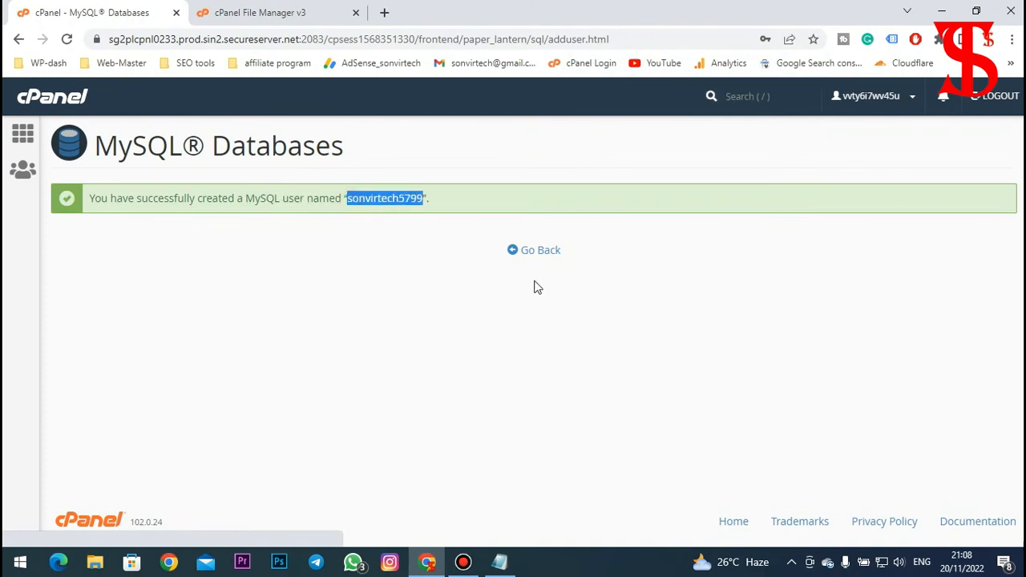
click(545, 259)
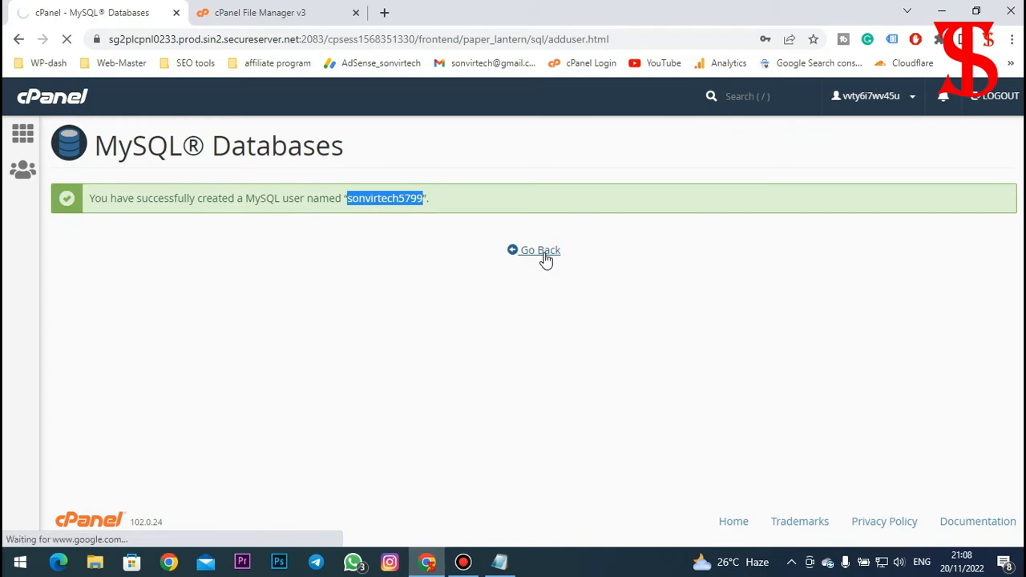
scroll(278, 353, down, 5)
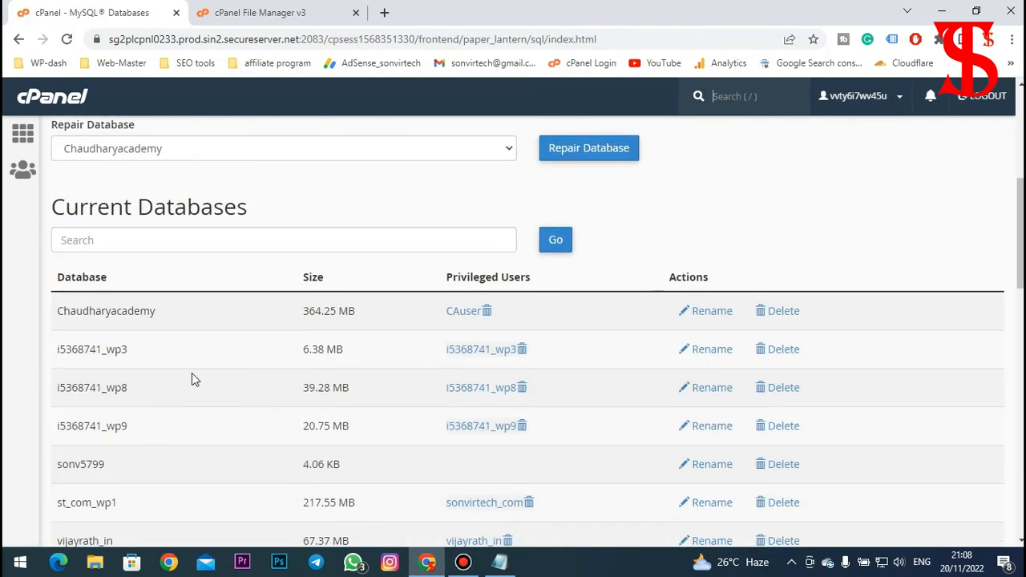
scroll(190, 380, down, 1)
drag(108, 391, 50, 390)
scroll(238, 377, down, 15)
scroll(259, 361, up, 4)
scroll(163, 385, down, 4)
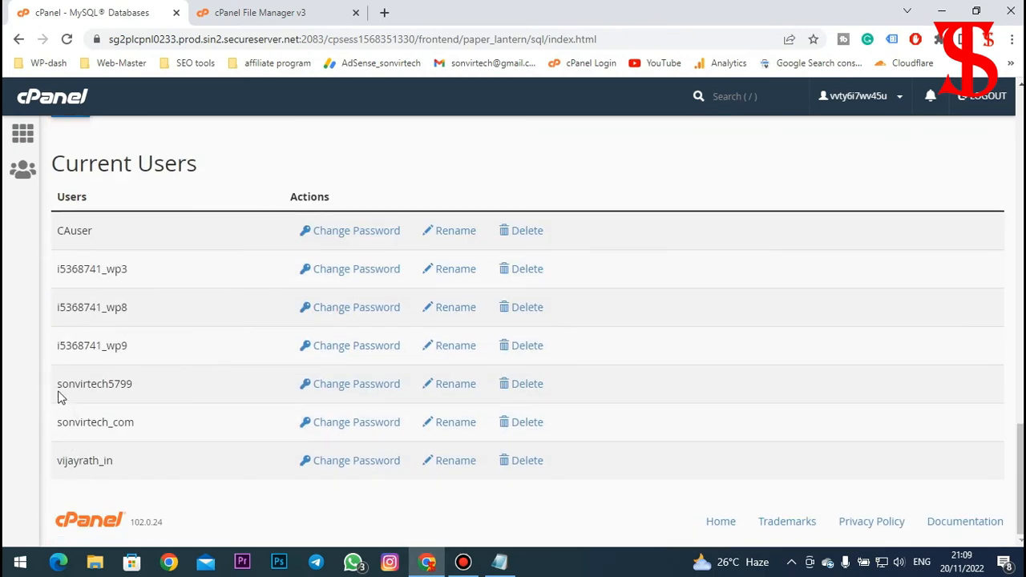
scroll(219, 398, up, 4)
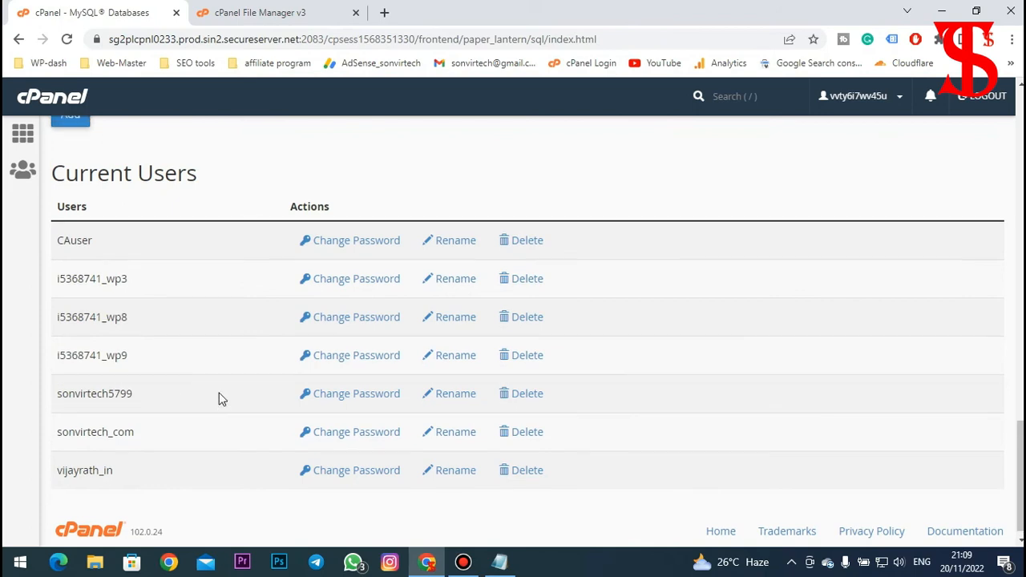
scroll(589, 349, down, 1)
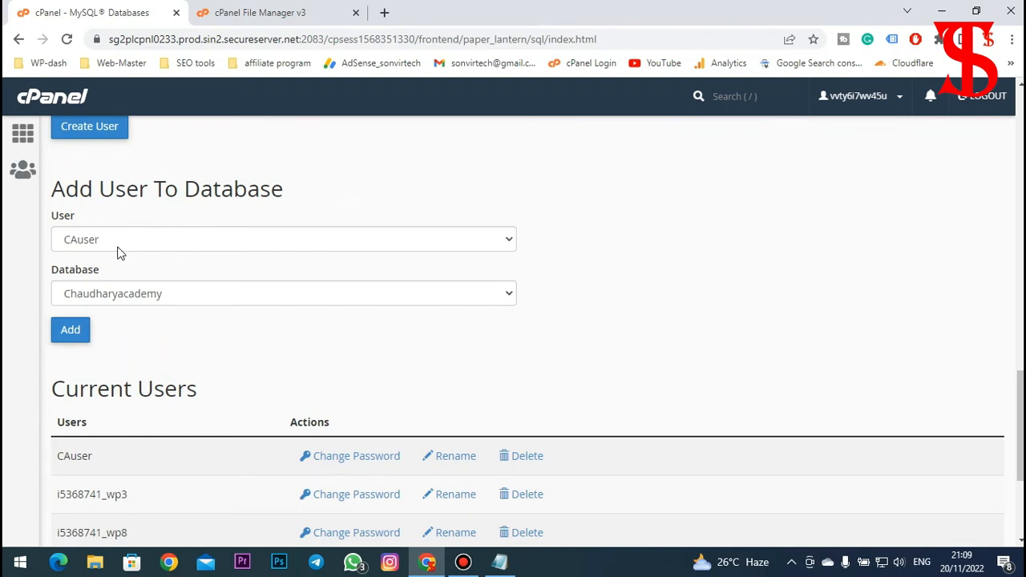
- Add user sonvirtech5799 to database sonv5799
click(321, 249)
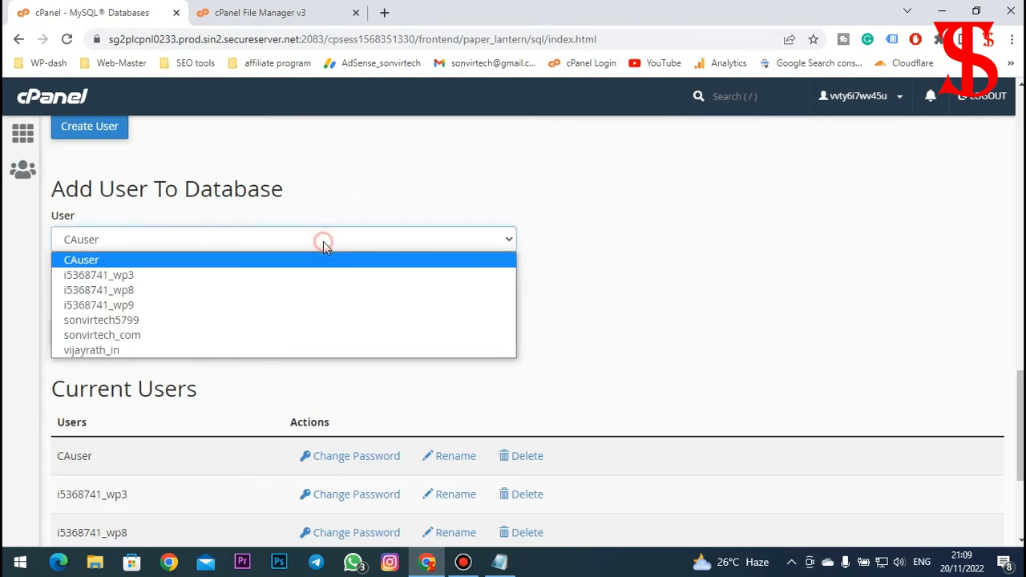
click(115, 321)
click(160, 296)
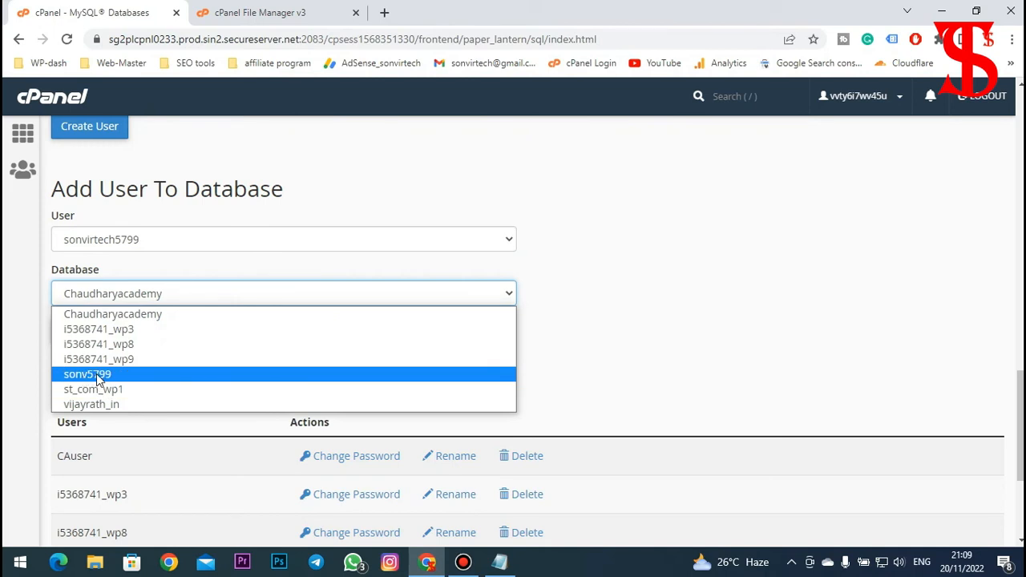
click(96, 374)
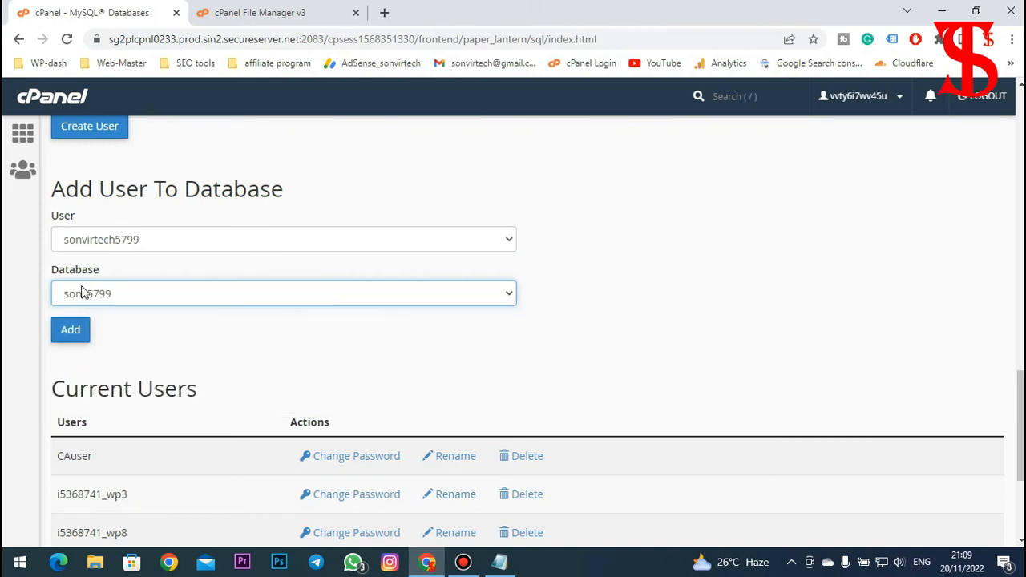
click(78, 338)
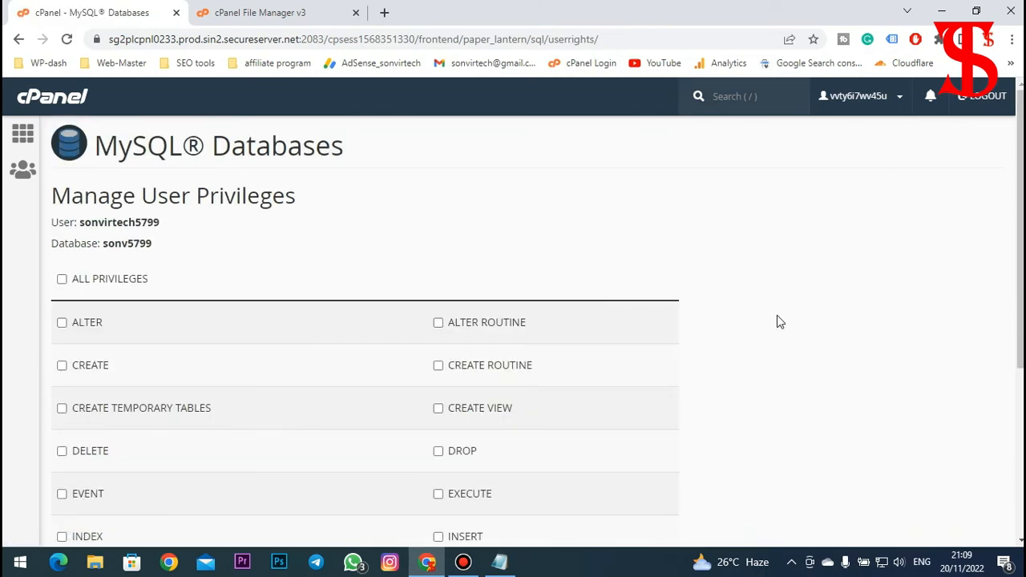
- Grant sonvirtech5799 ALL PRIVILEGES on sonv5799, save the changes, and go back
scroll(779, 315, down, 3)
scroll(585, 206, up, 2)
scroll(125, 350, down, 1)
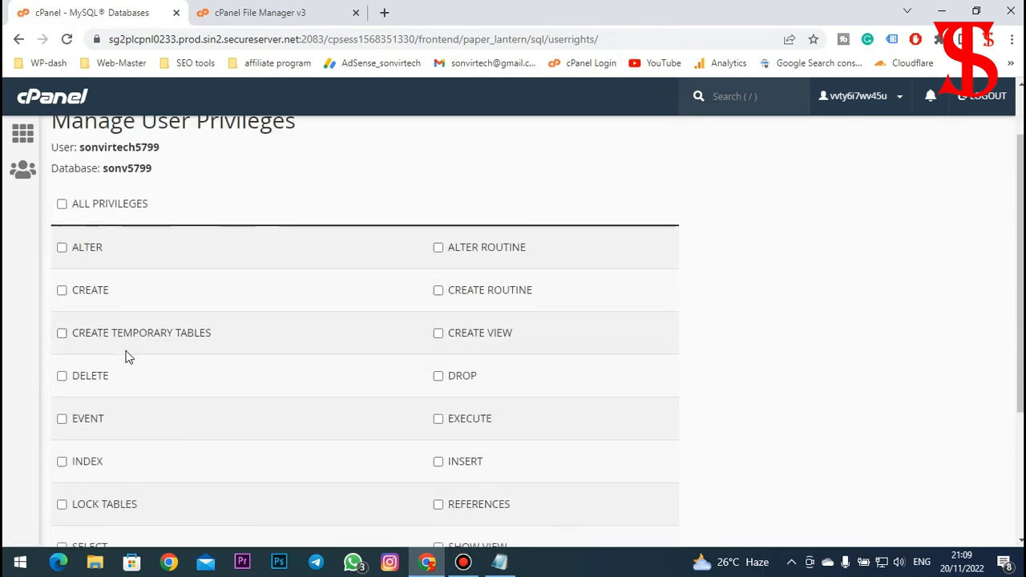
scroll(160, 393, down, 2)
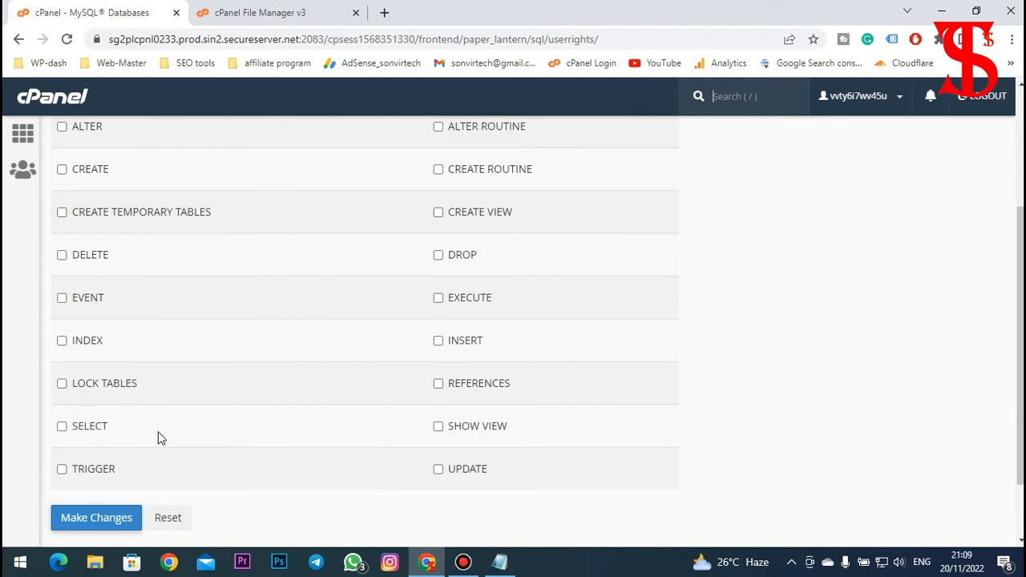
scroll(158, 431, up, 2)
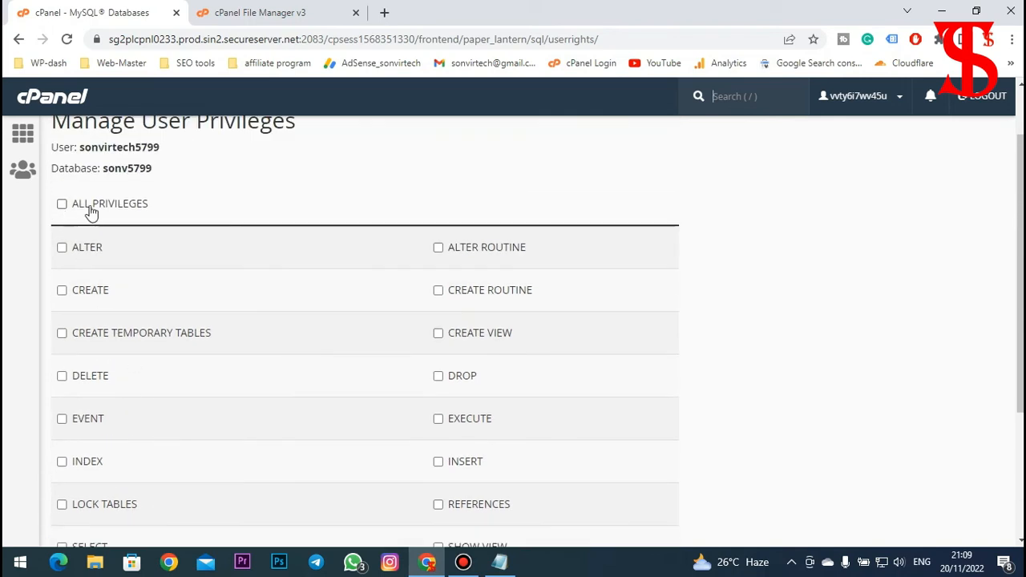
click(63, 205)
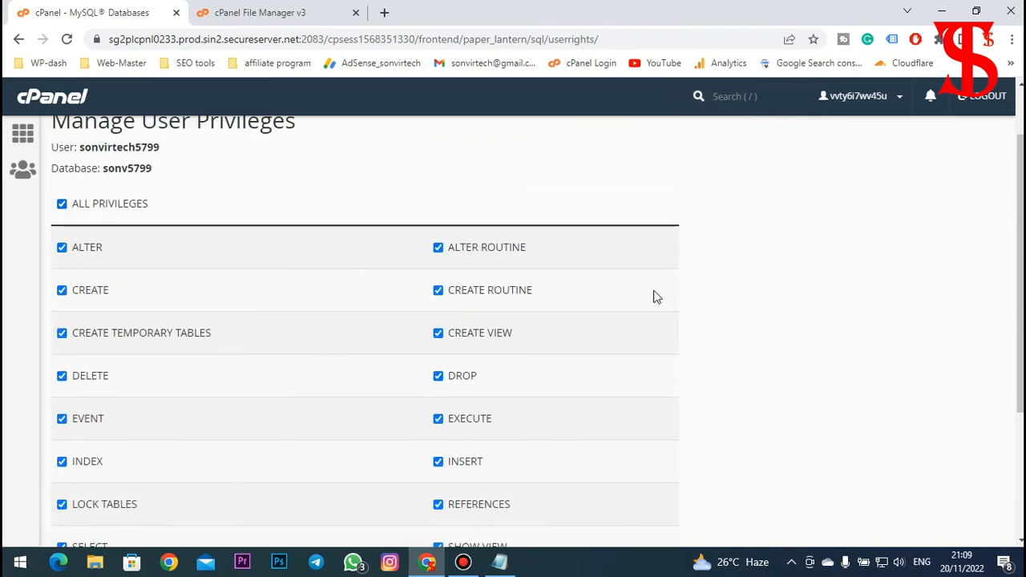
scroll(705, 324, down, 3)
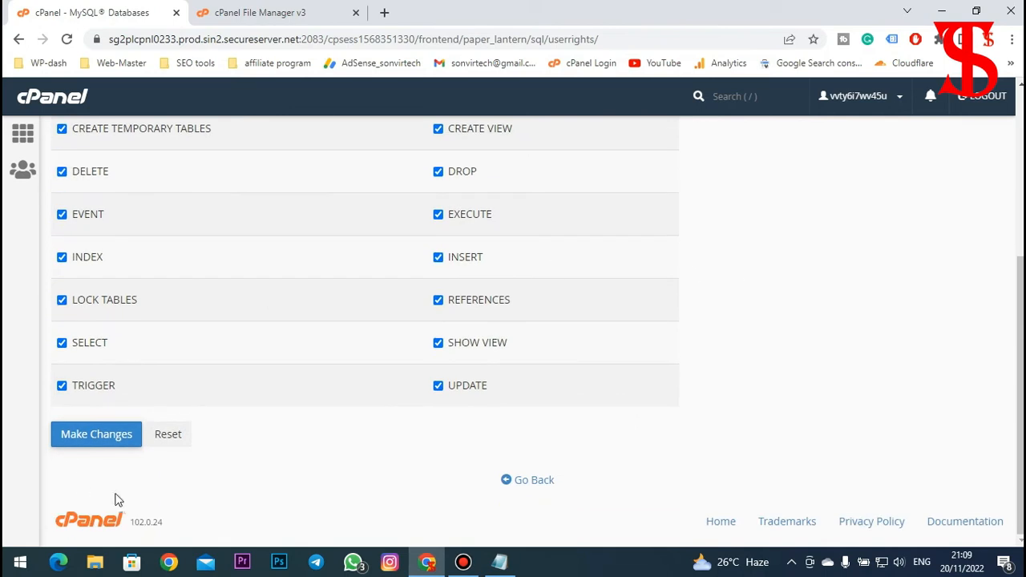
click(94, 441)
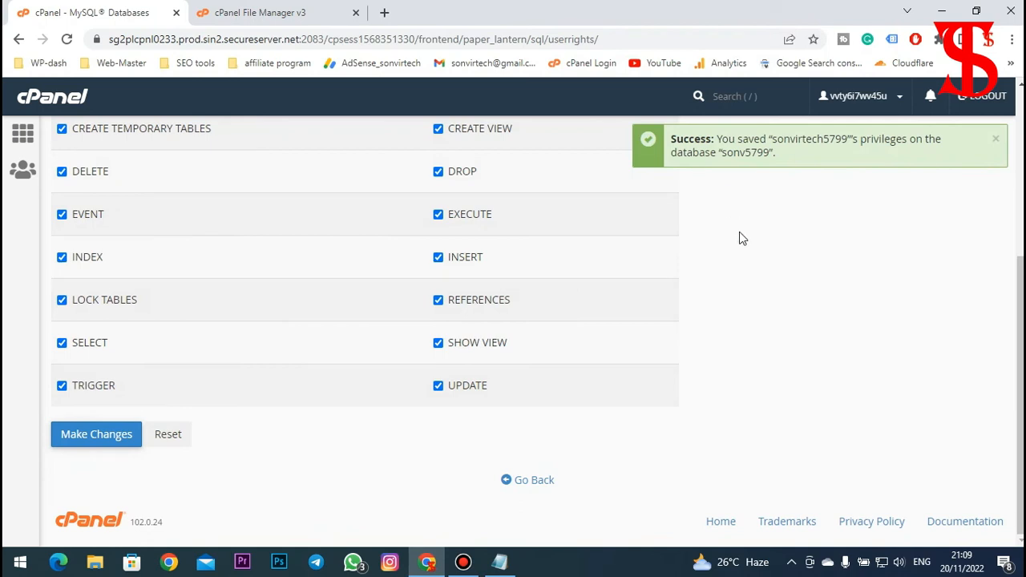
scroll(741, 239, up, 2)
scroll(740, 238, down, 2)
click(535, 481)
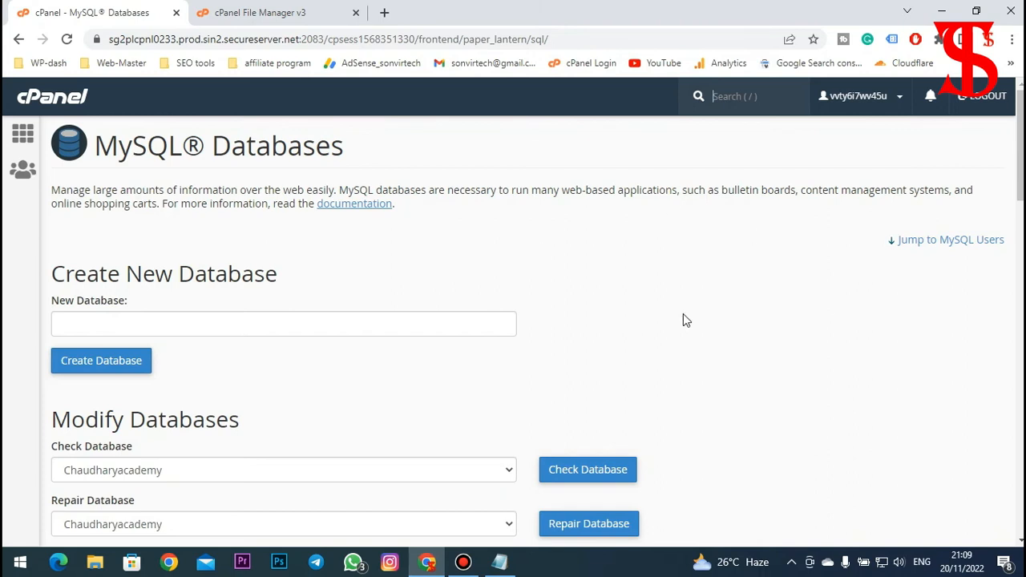
- Return to the cPanel home page and briefly check the saved database credentials note
click(22, 136)
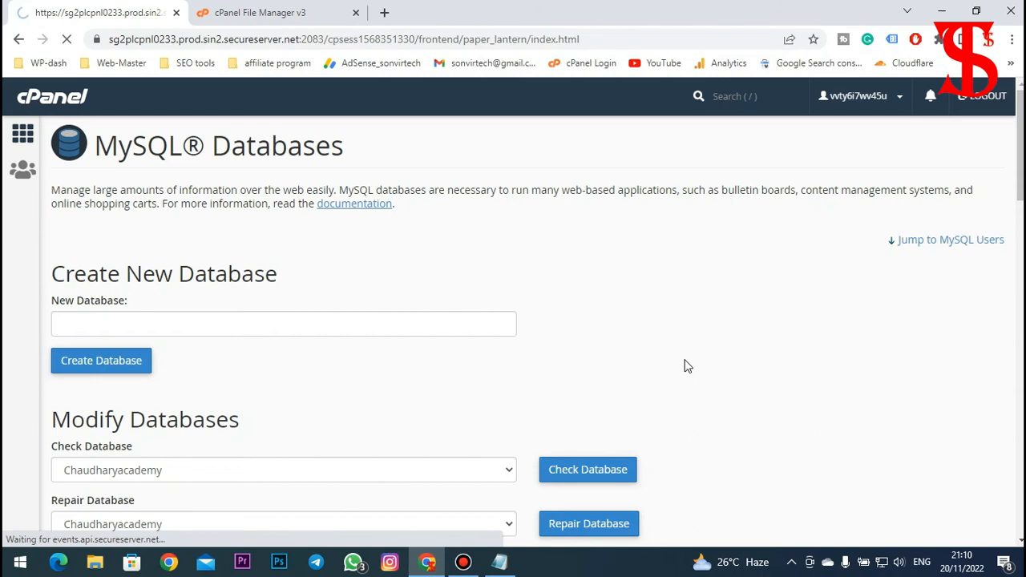
scroll(297, 416, down, 3)
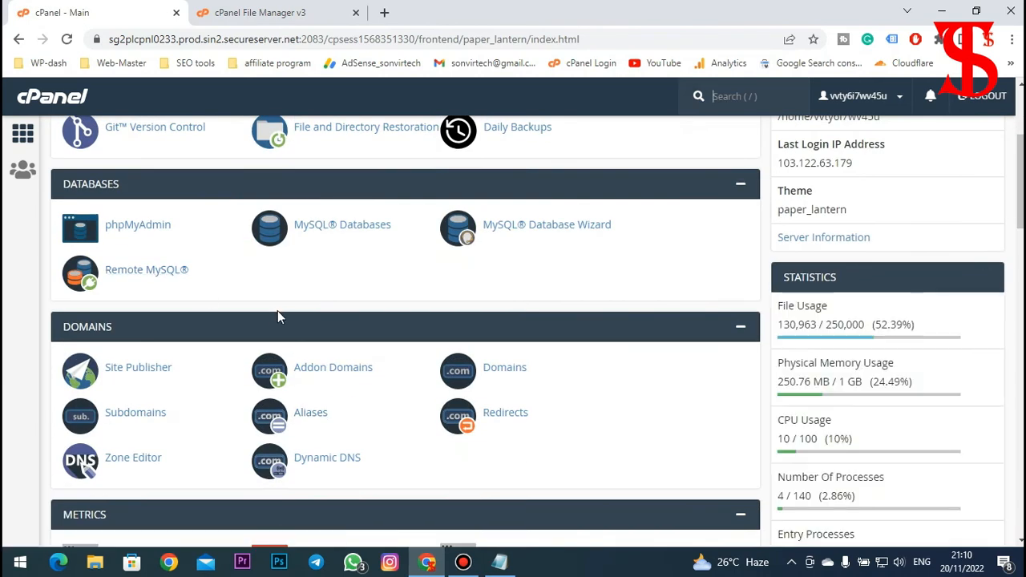
click(499, 561)
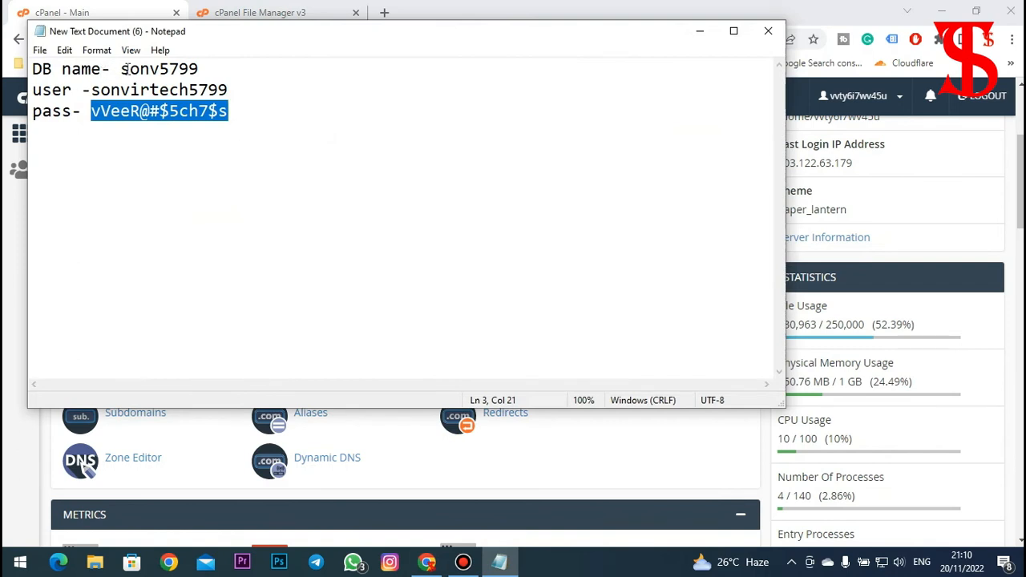
click(700, 32)
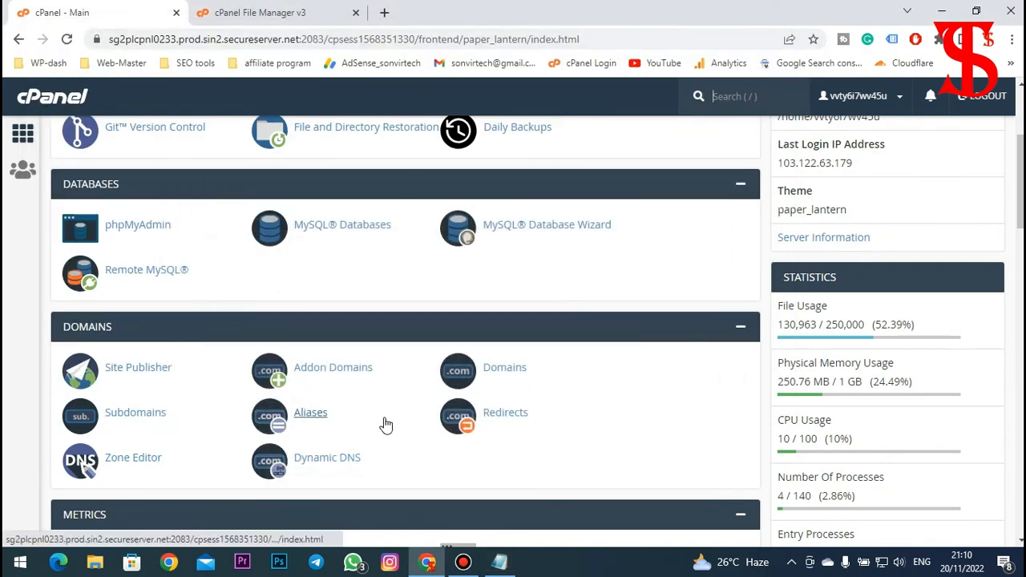
- Switch to File Manager and scroll the sonvirtech.in listing to wp-config.php
click(259, 12)
scroll(433, 288, down, 2)
scroll(434, 294, up, 3)
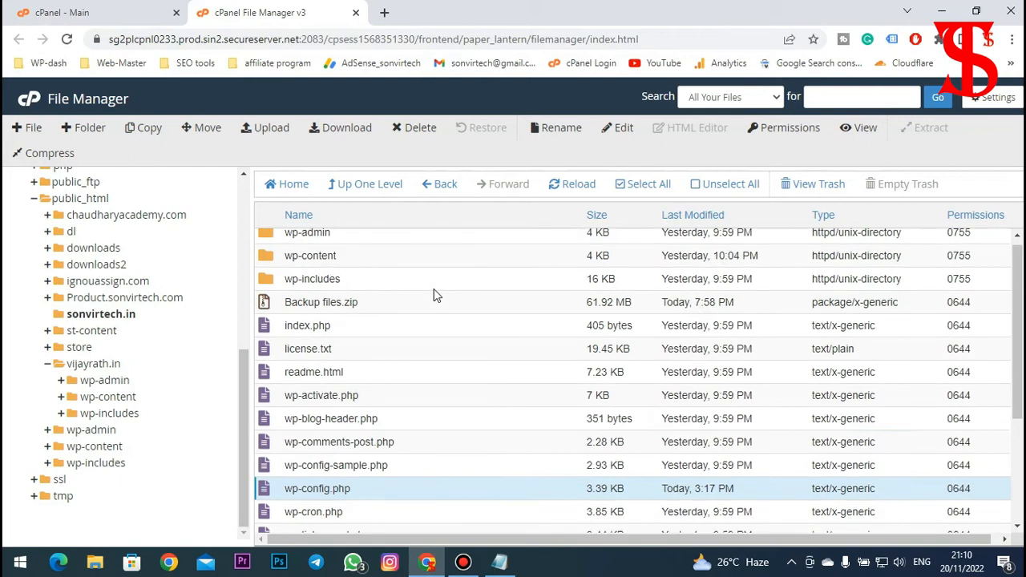
scroll(453, 356, down, 3)
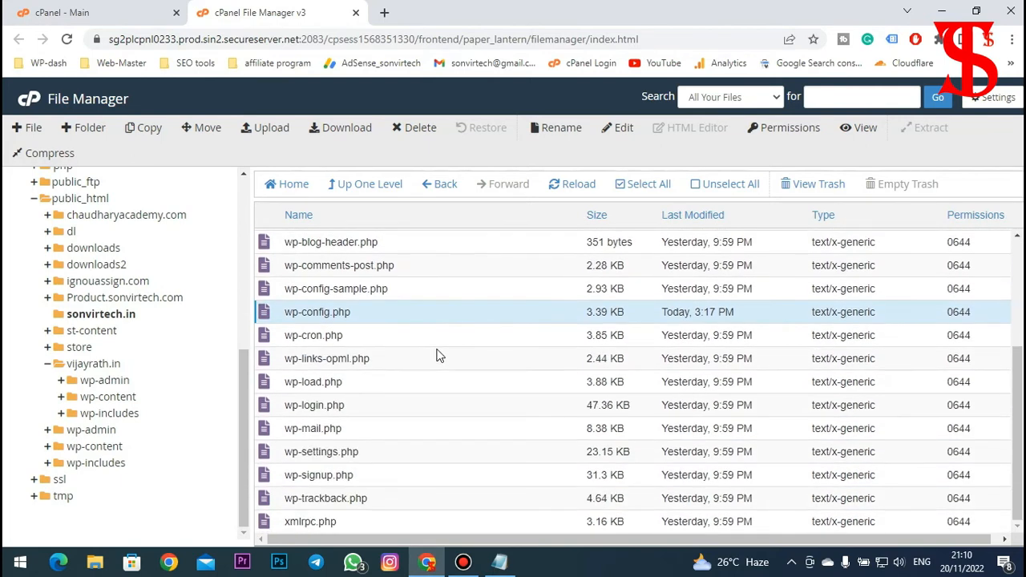
- Open wp-config.php in the editor and change DB_NAME from vijayrath_in to sonv5799
right_click(312, 317)
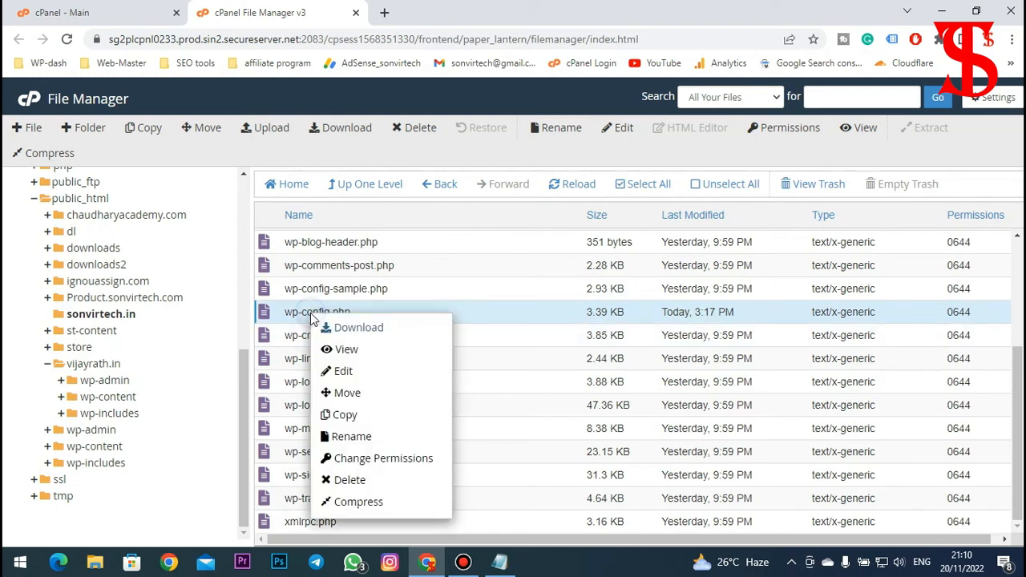
click(340, 371)
click(649, 428)
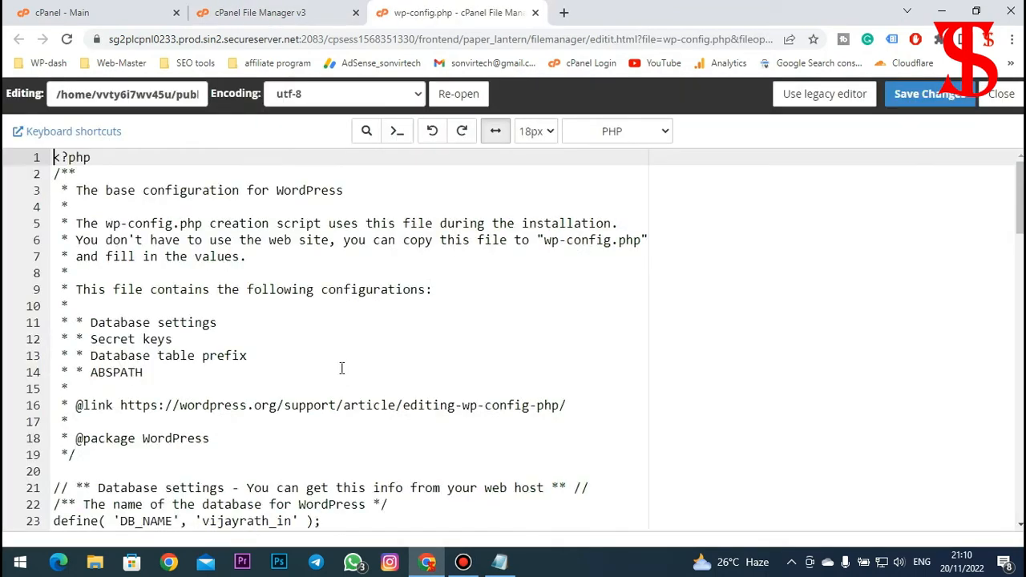
scroll(350, 363, down, 1)
scroll(350, 364, down, 2)
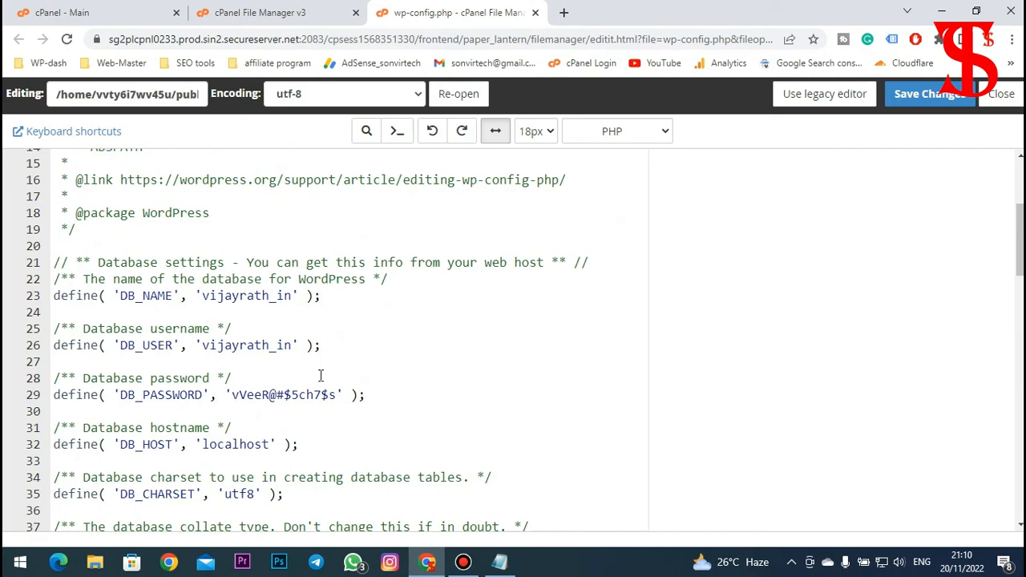
click(499, 562)
drag(121, 70, 209, 70)
key(ctrl+c)
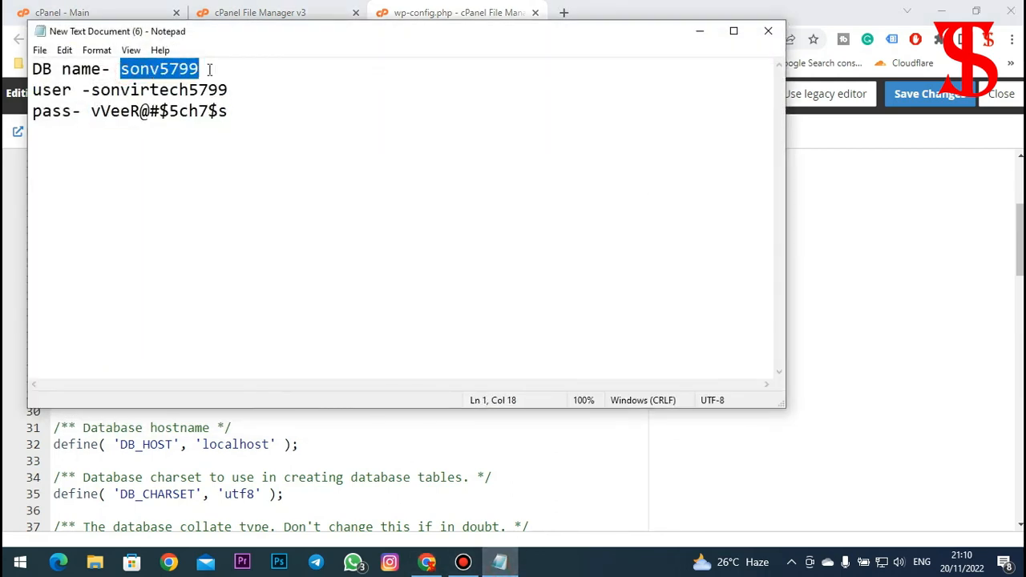
click(427, 562)
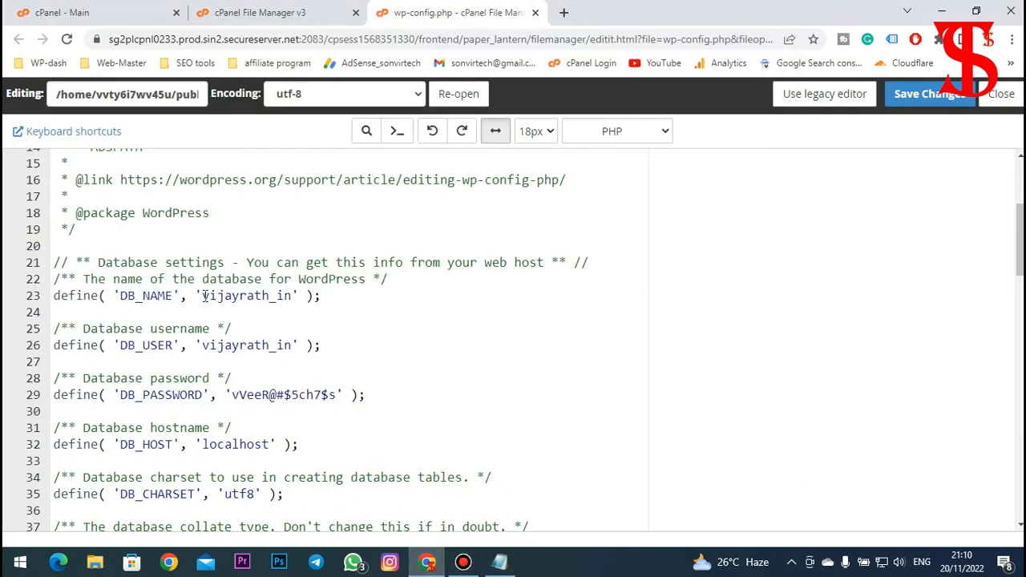
drag(203, 295, 294, 292)
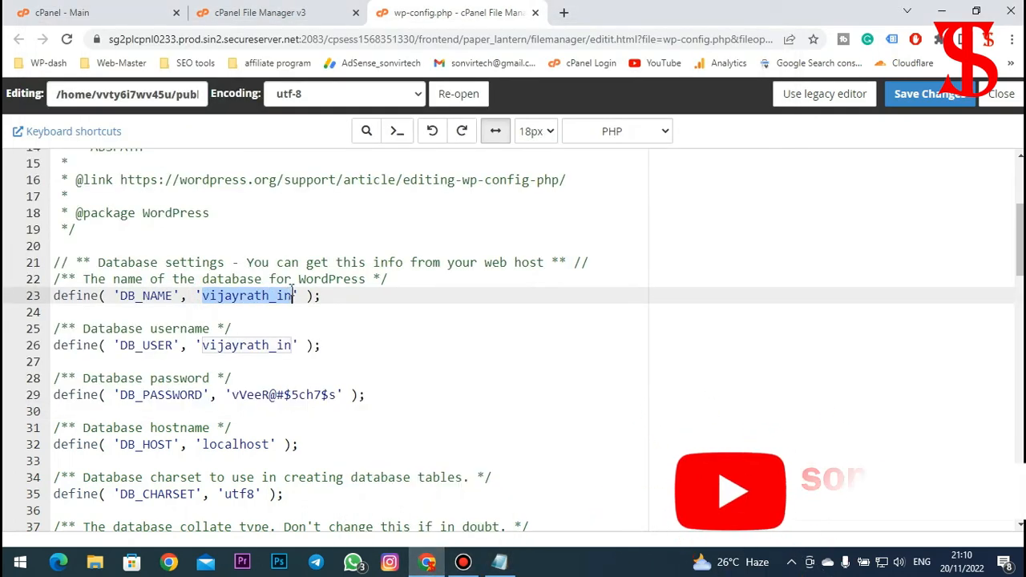
key(ctrl+v)
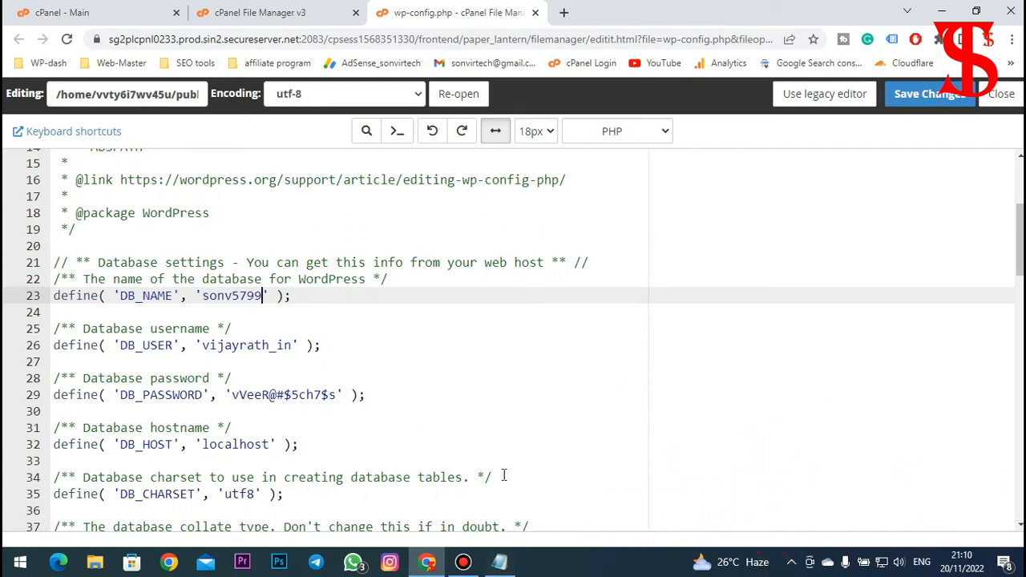
- Replace the DB_USER value with the new database user sonvirtech5799
click(499, 562)
drag(92, 89, 230, 90)
key(ctrl+c)
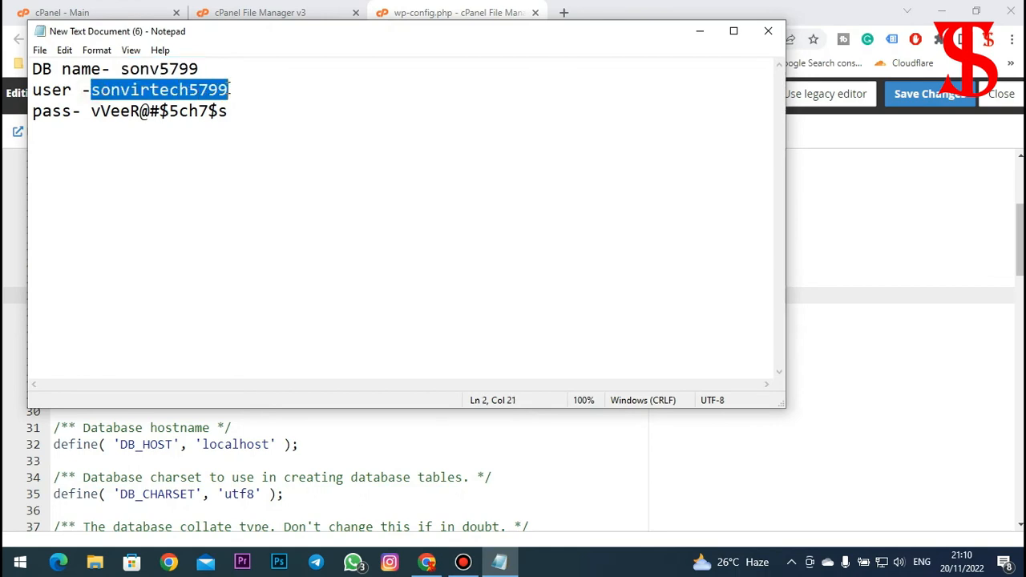
click(433, 441)
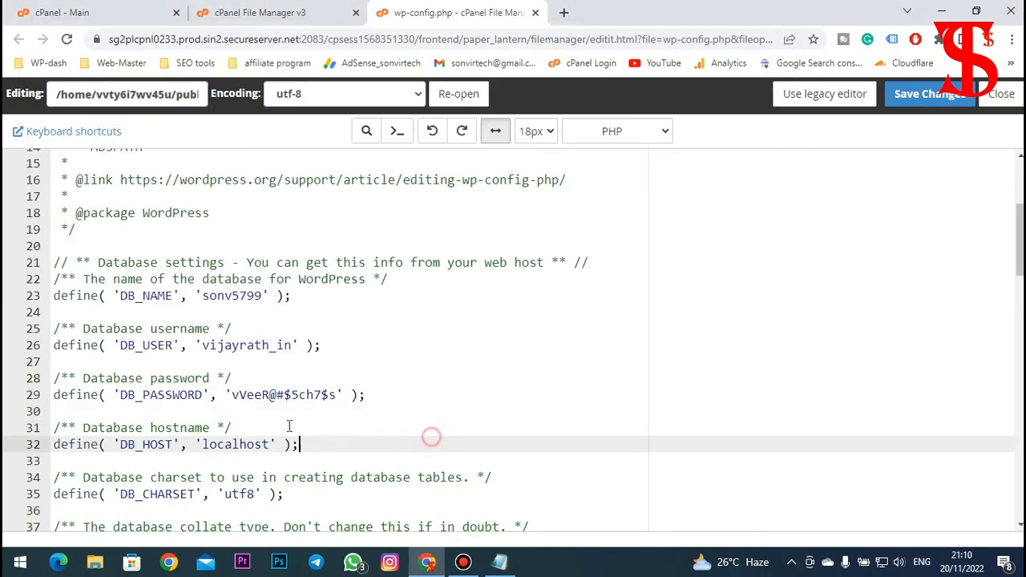
drag(202, 346, 294, 345)
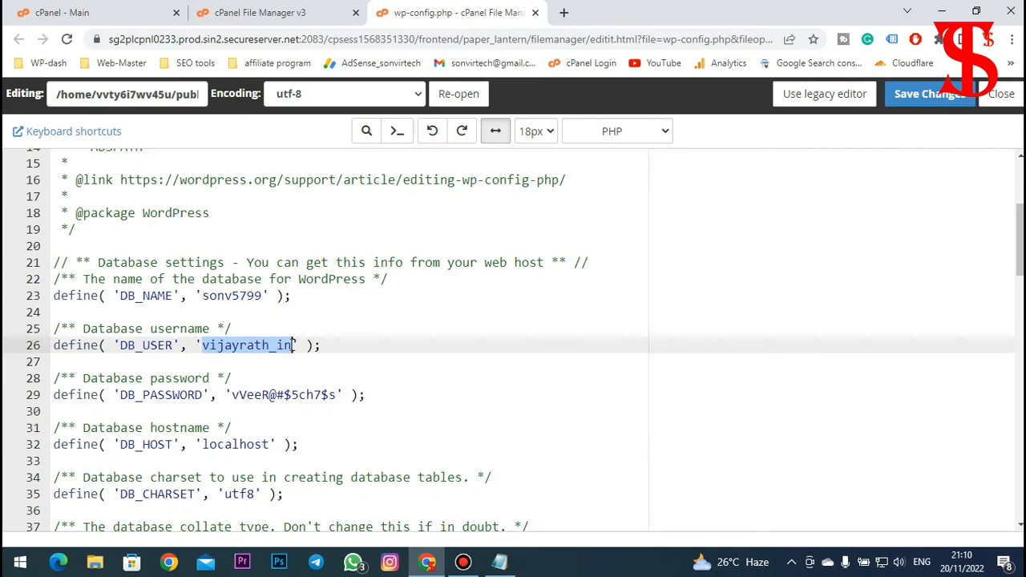
key(ctrl+v)
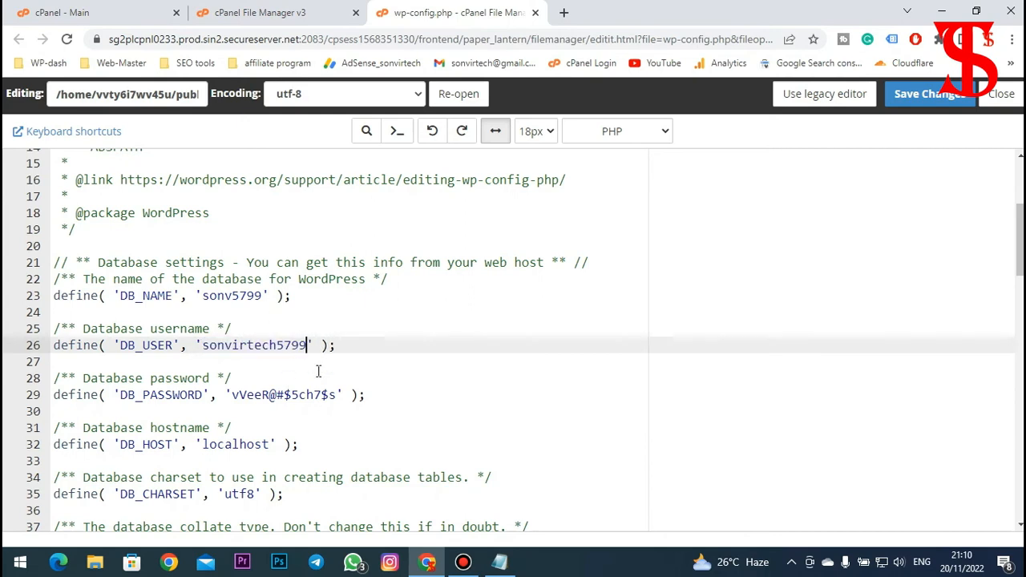
- Leave DB_PASSWORD as it is, save wp-config.php and close the editor
click(499, 561)
drag(91, 112, 230, 116)
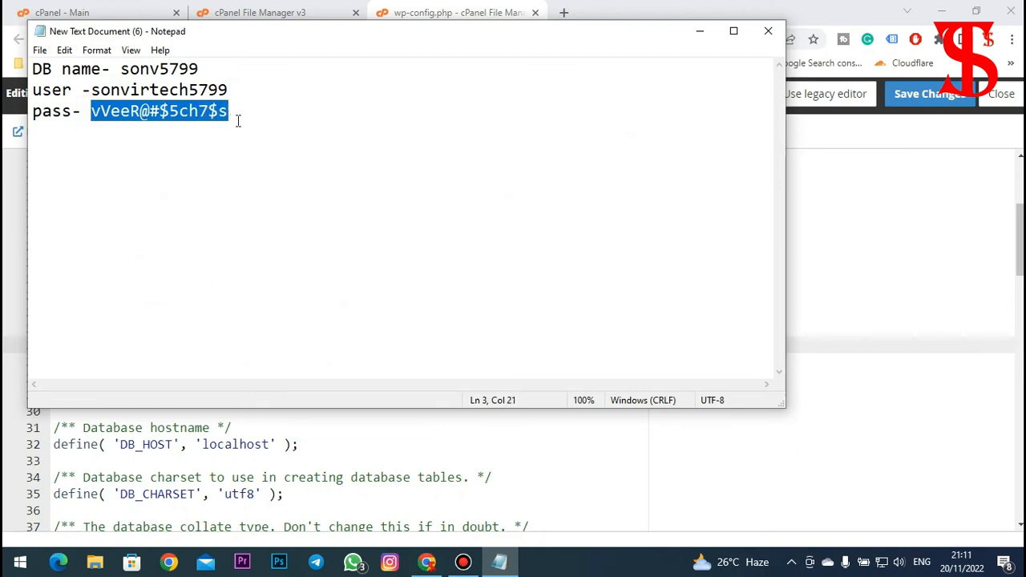
click(497, 468)
drag(232, 394, 338, 395)
click(337, 395)
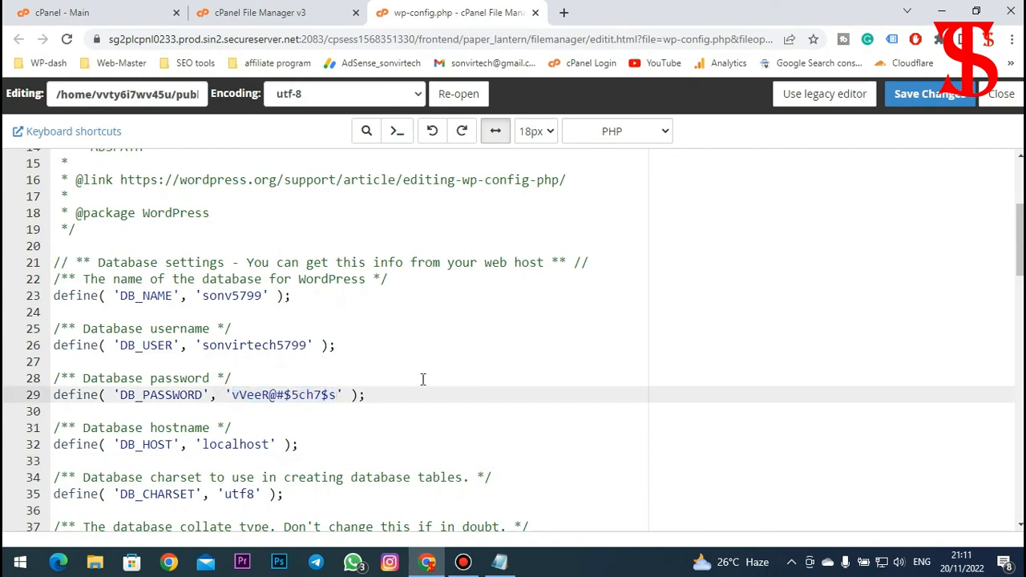
click(928, 96)
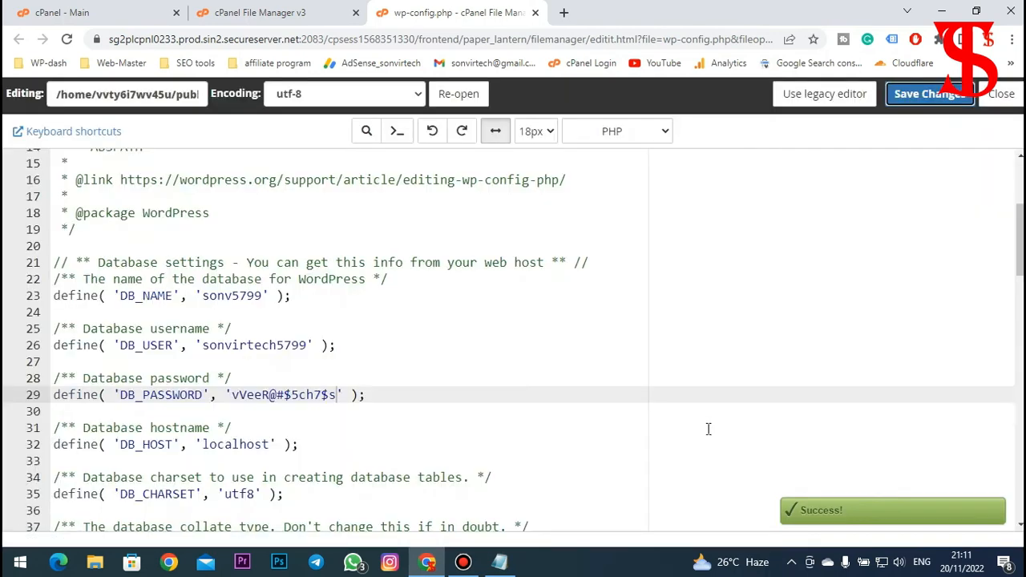
scroll(555, 372, down, 2)
scroll(554, 372, up, 2)
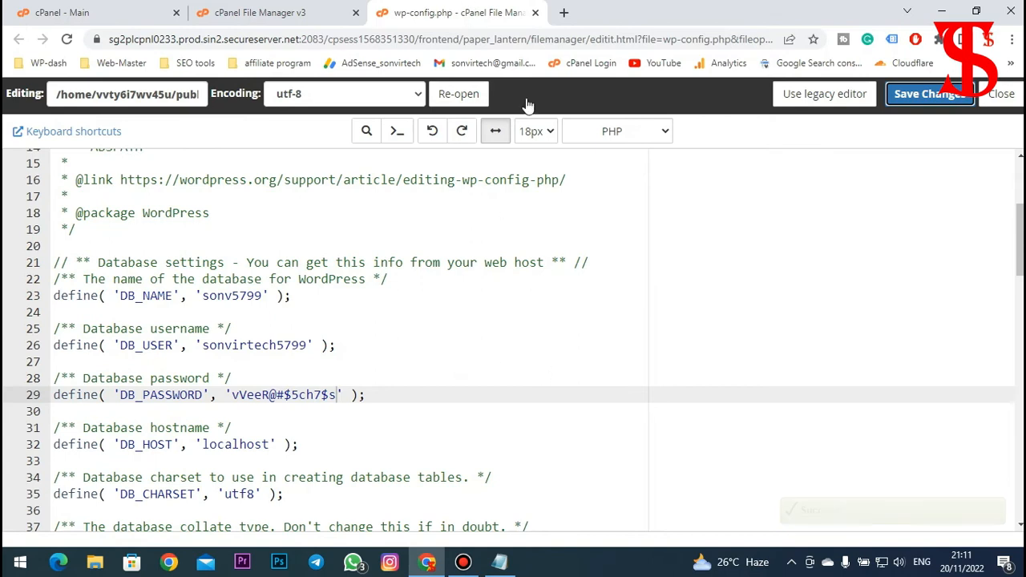
click(536, 12)
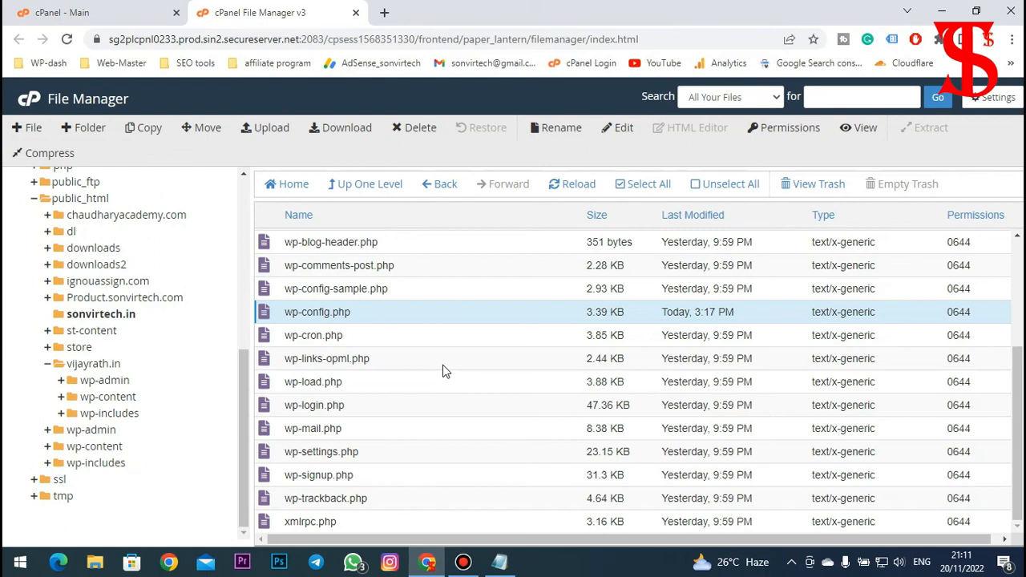
- Return to the cPanel dashboard and launch phpMyAdmin from the Databases section
click(124, 16)
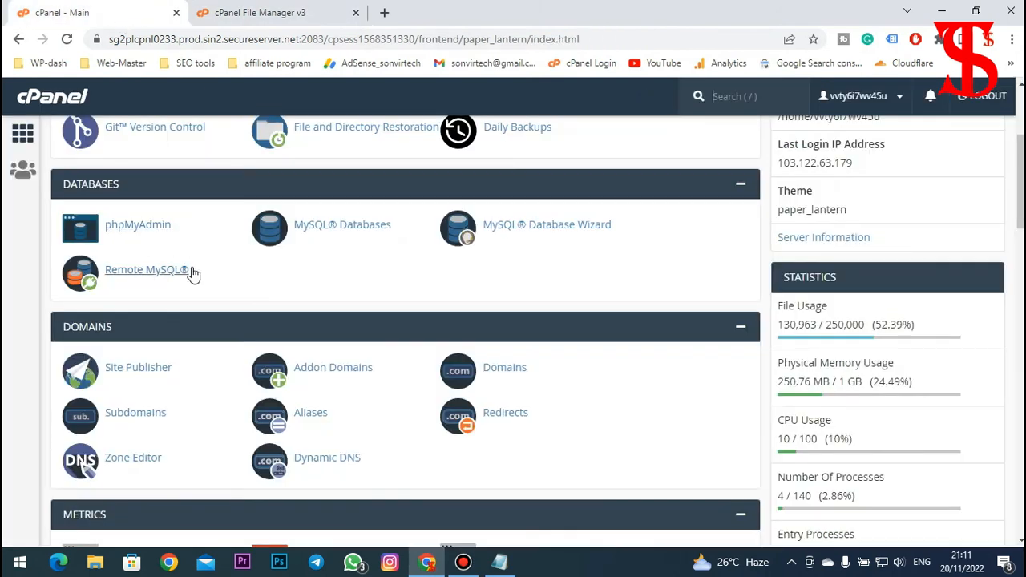
scroll(206, 258, up, 2)
scroll(206, 257, down, 1)
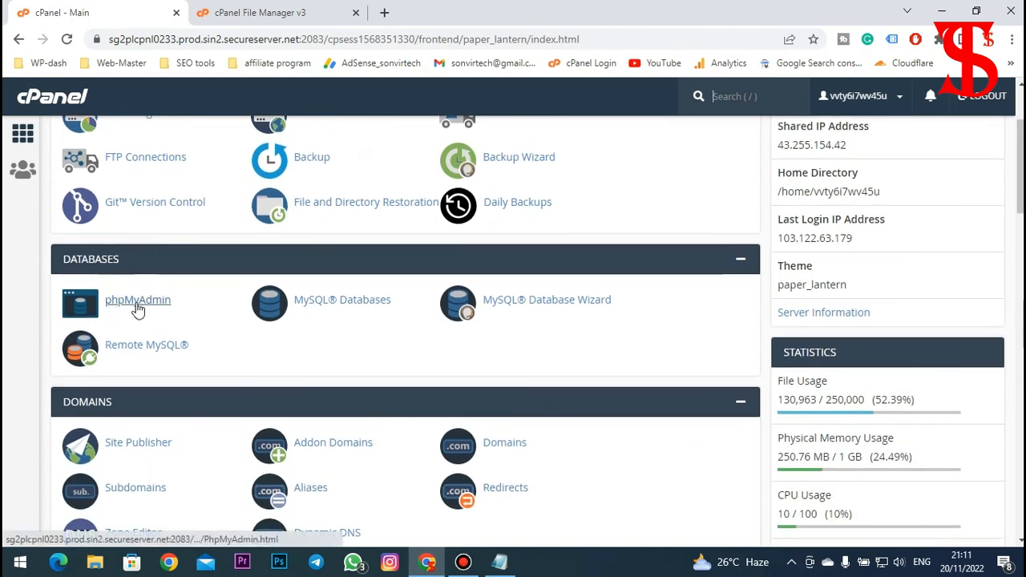
click(138, 301)
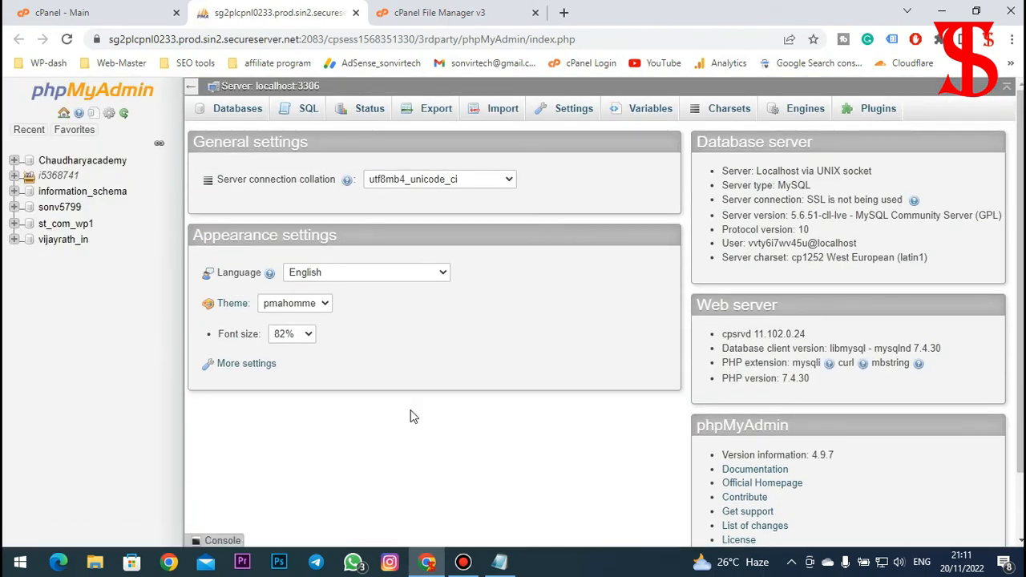
- Import the vijayrath_in (1).sql backup file into the sonv5799 database
click(53, 209)
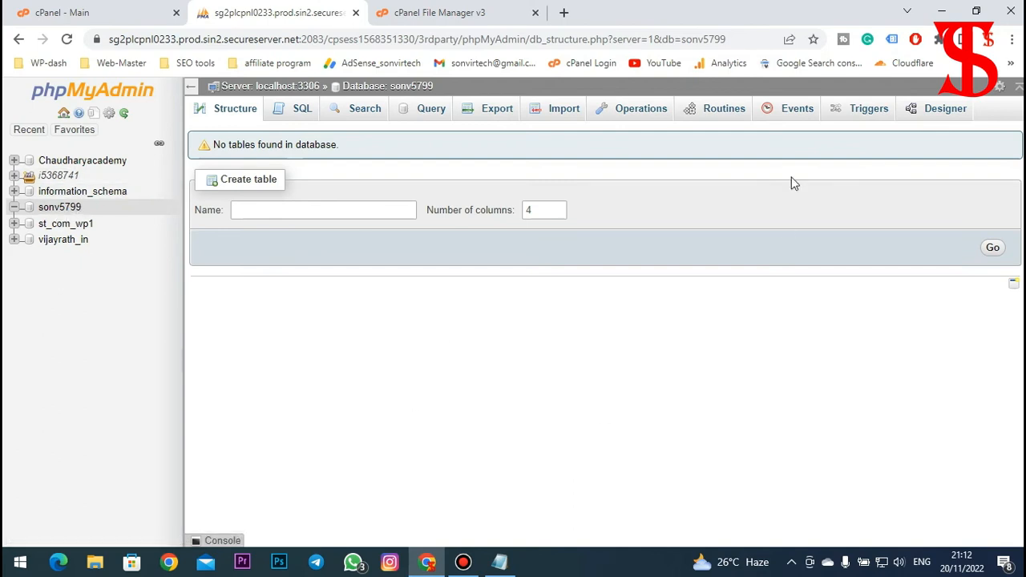
click(564, 112)
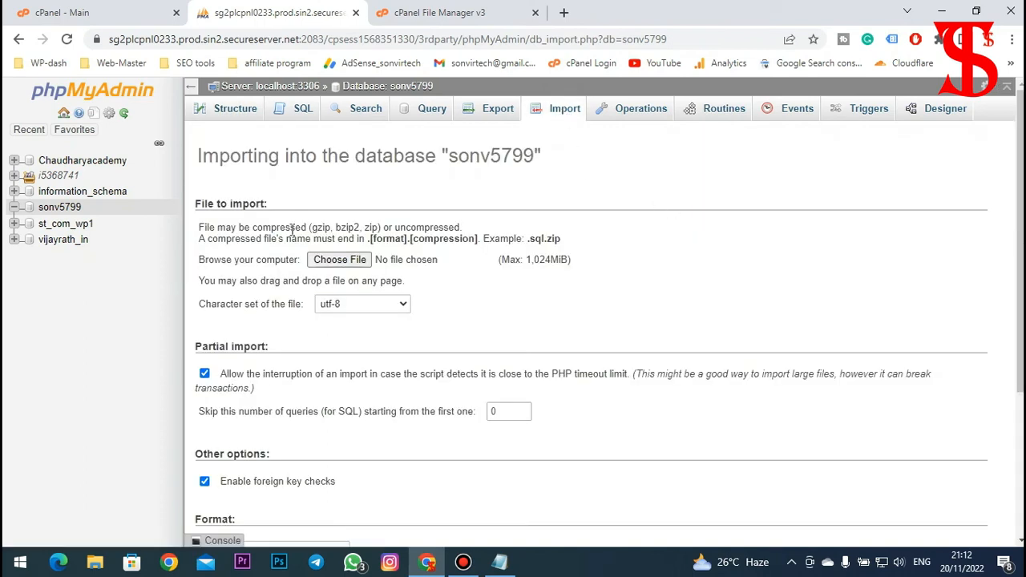
click(340, 260)
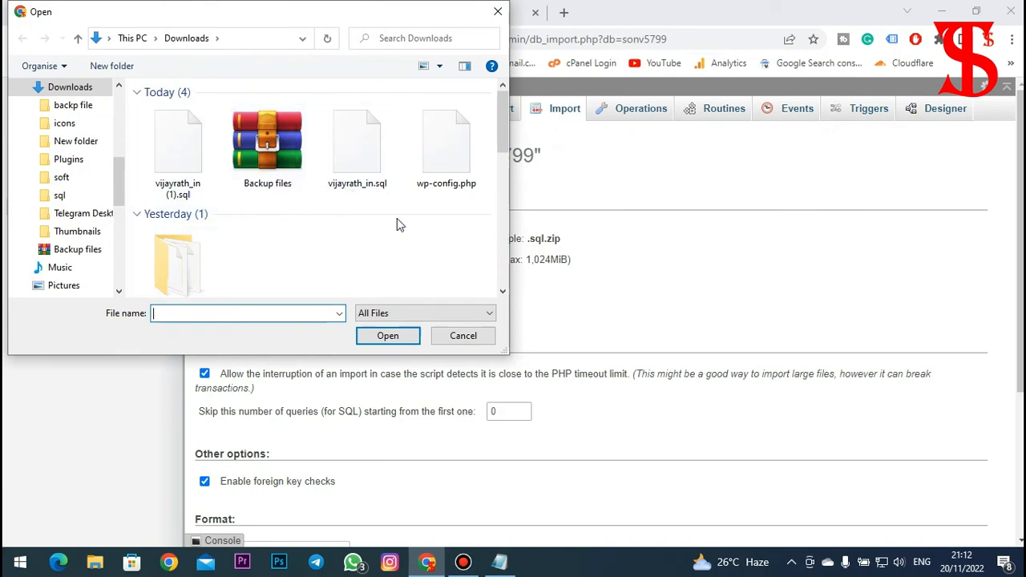
click(192, 189)
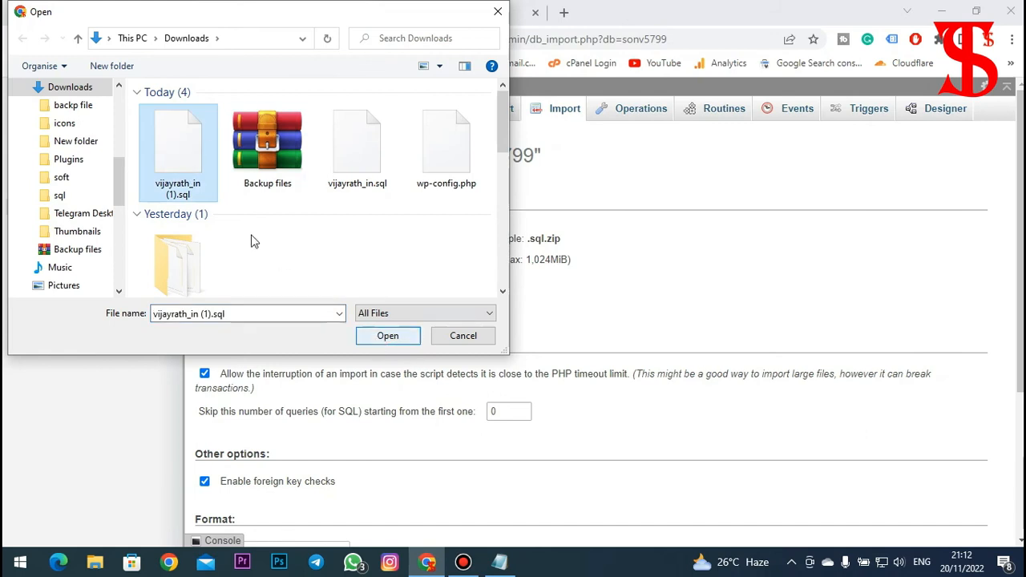
click(383, 337)
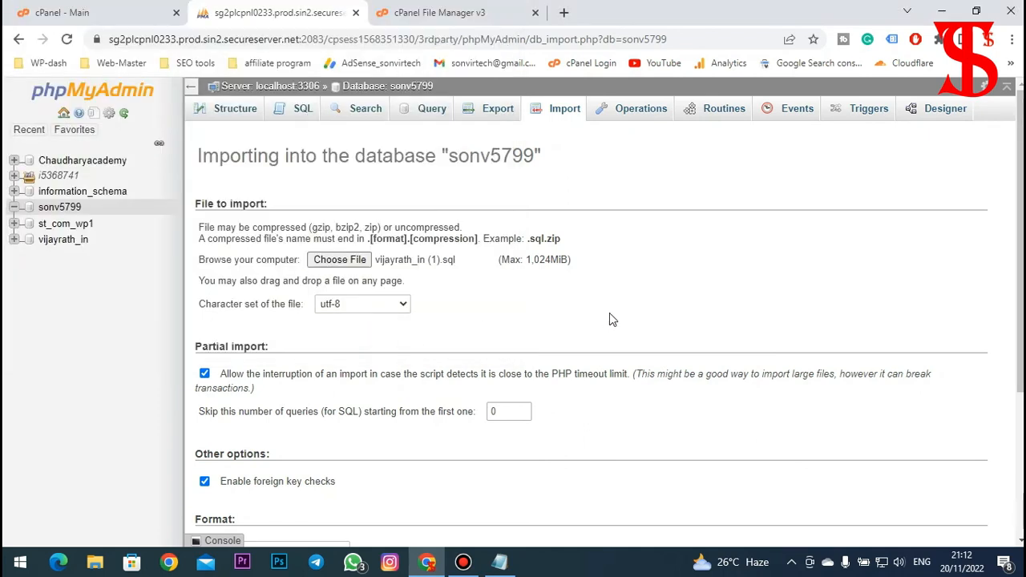
scroll(610, 317, down, 3)
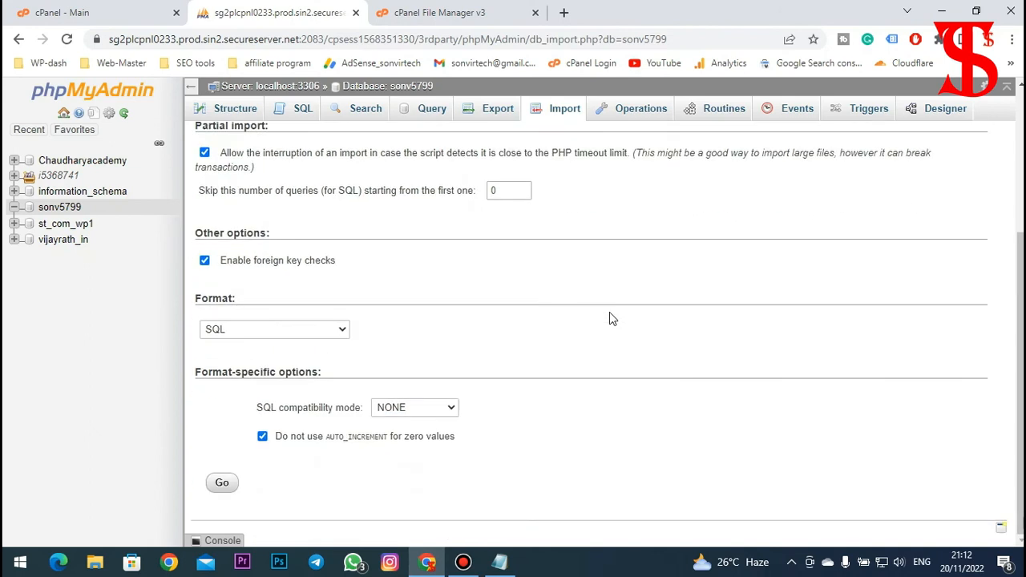
click(222, 484)
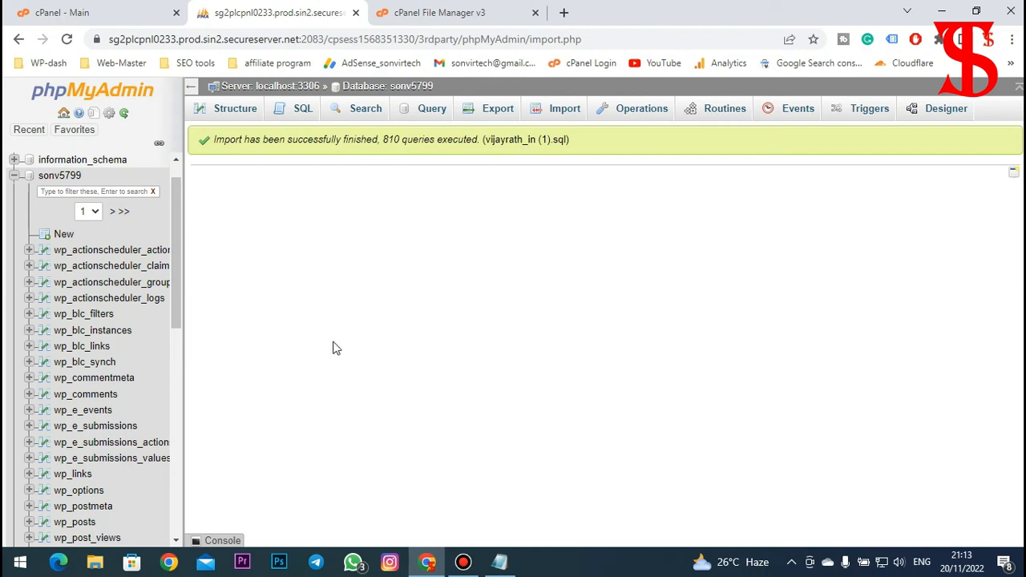
scroll(96, 324, down, 3)
scroll(96, 324, down, 1)
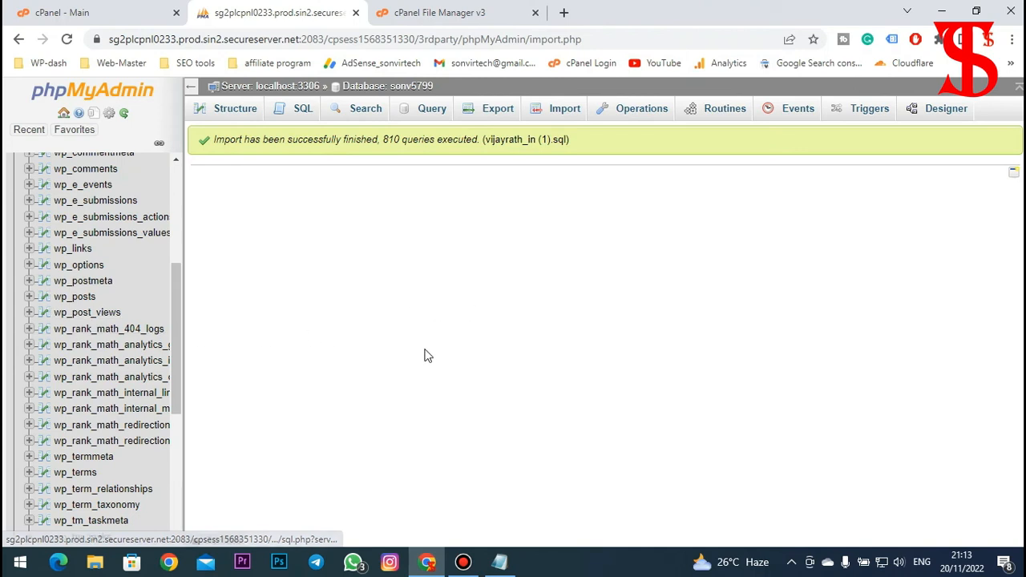
click(80, 270)
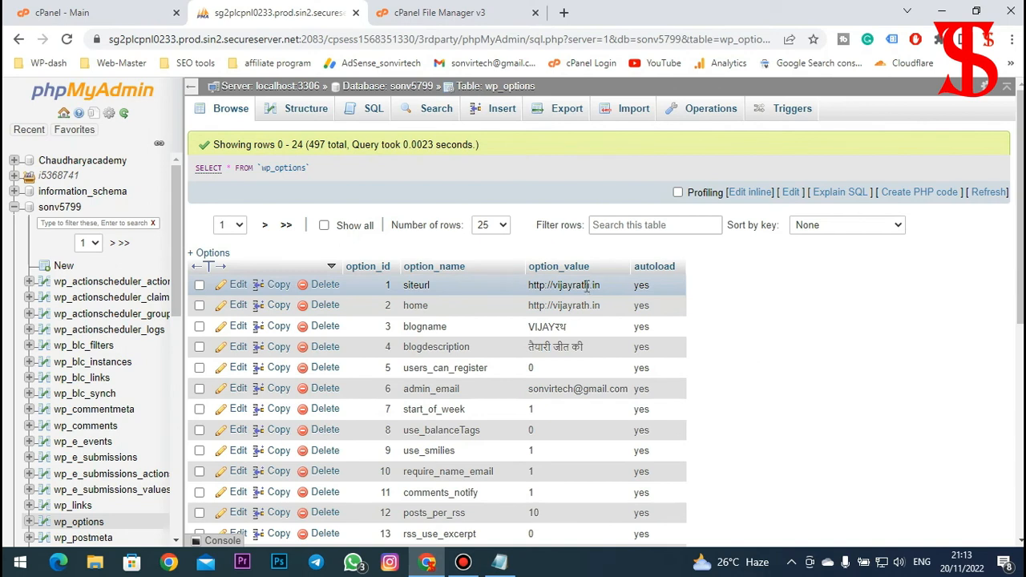
click(238, 286)
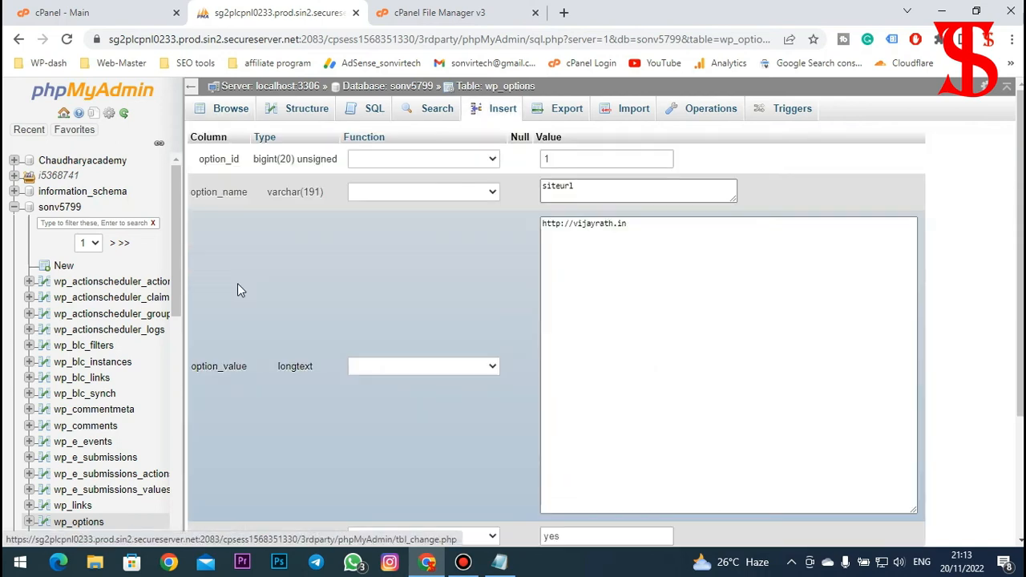
click(615, 224)
key(BackSpace)
key(BackSpace)
key(BackSpace)
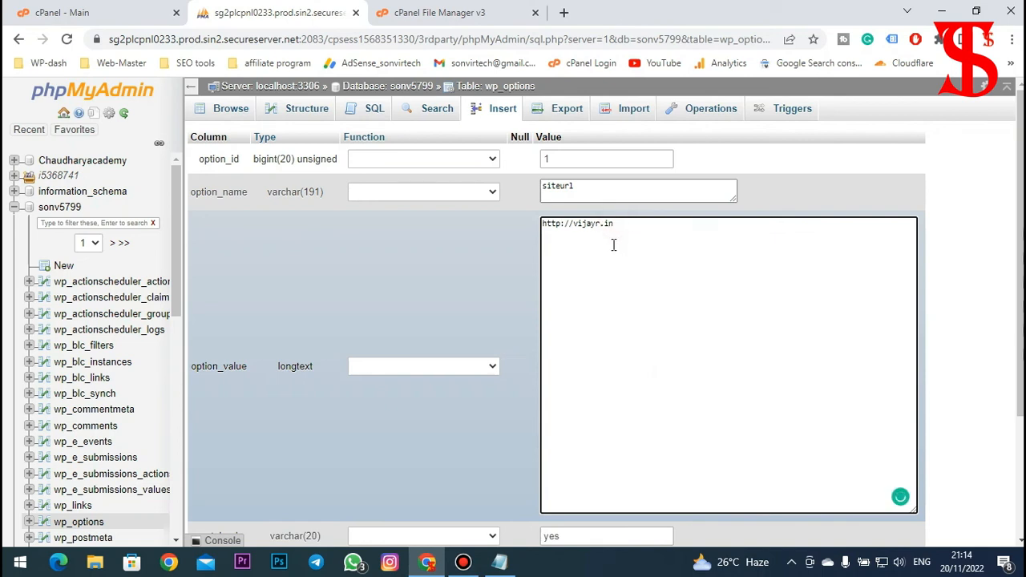
key(BackSpace)
key(BackSpace)
text(sonvirtech)
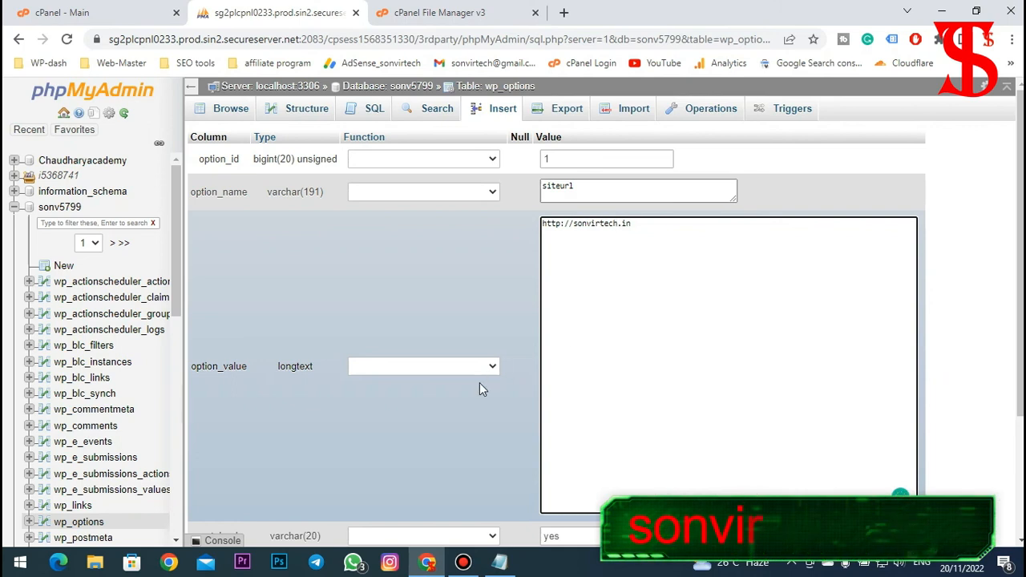
scroll(479, 382, down, 2)
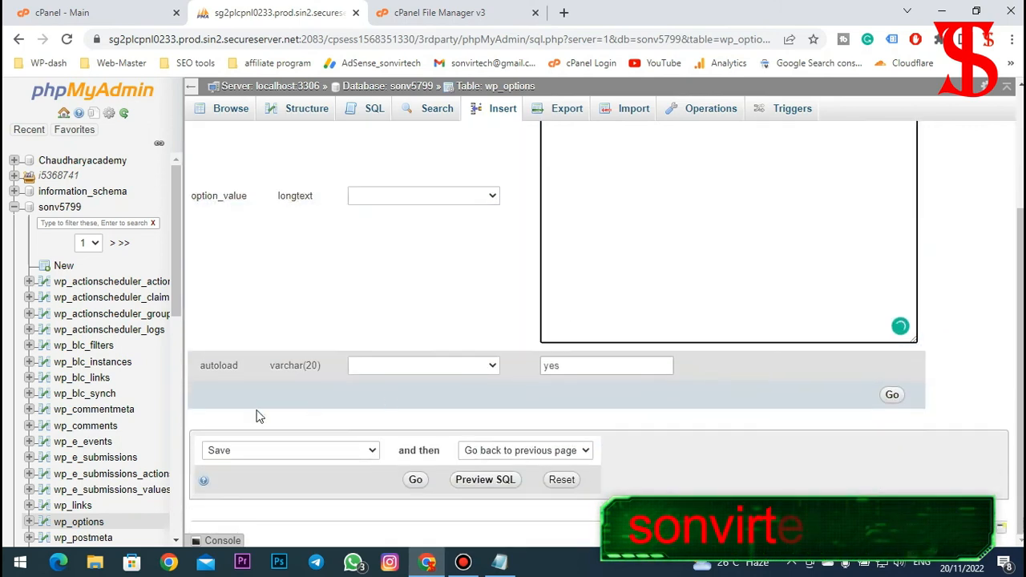
click(416, 480)
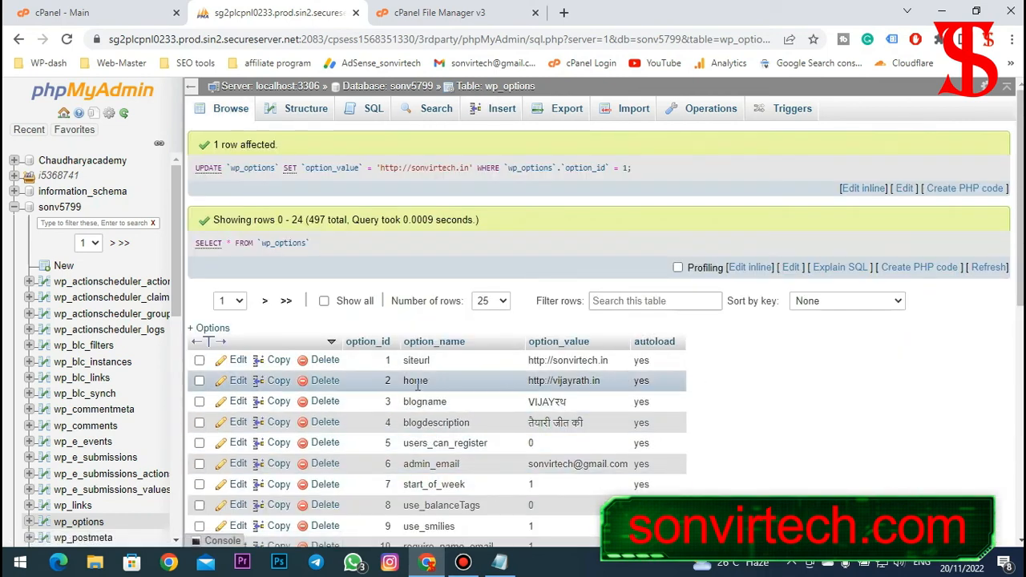
double_click(574, 385)
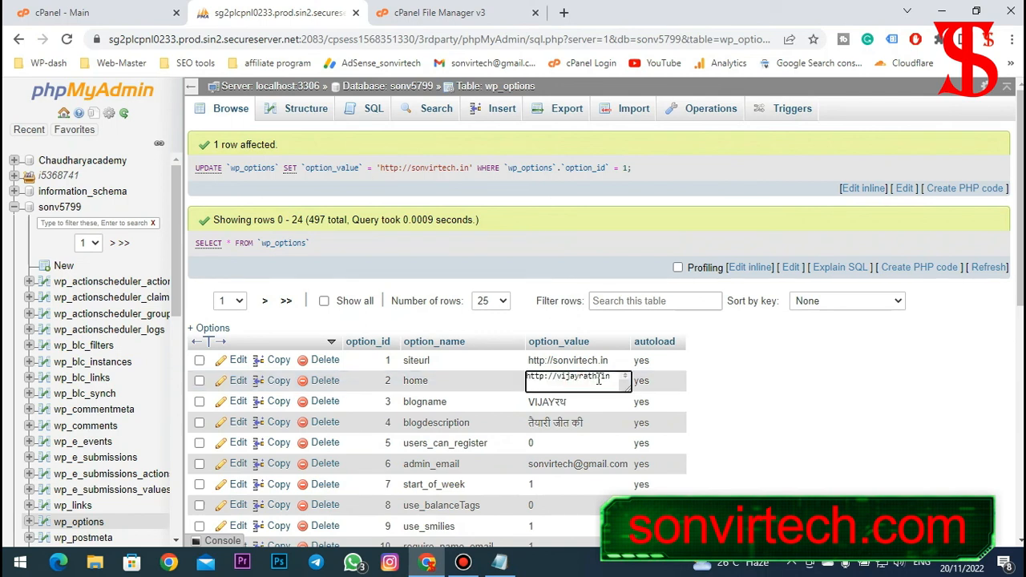
click(598, 380)
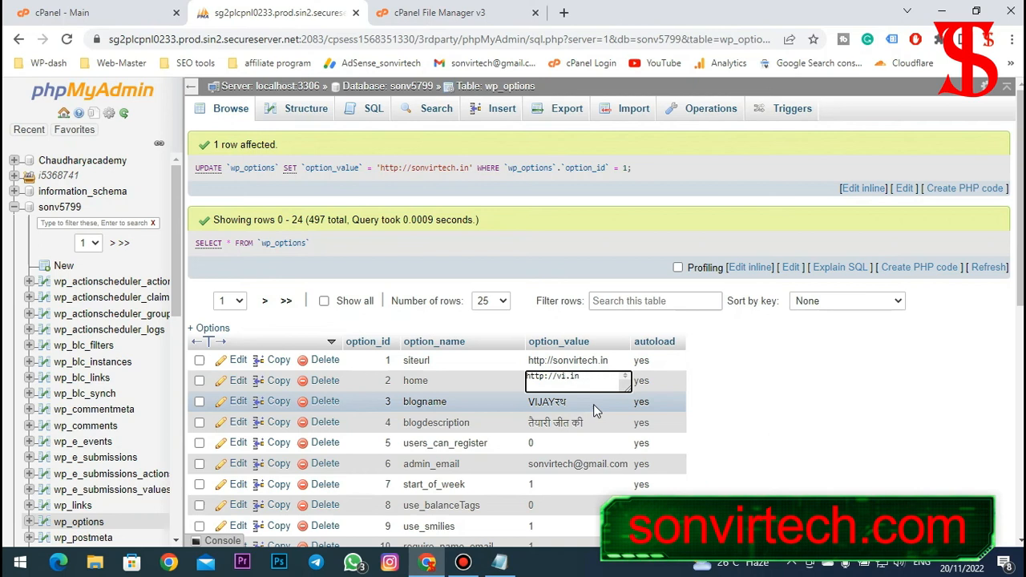
text(sonvirtech)
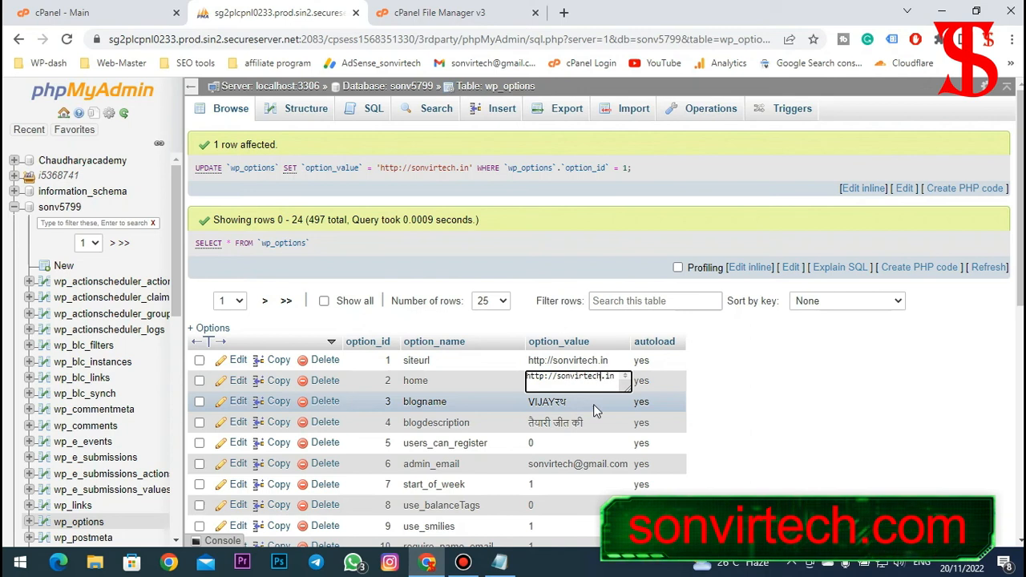
click(590, 359)
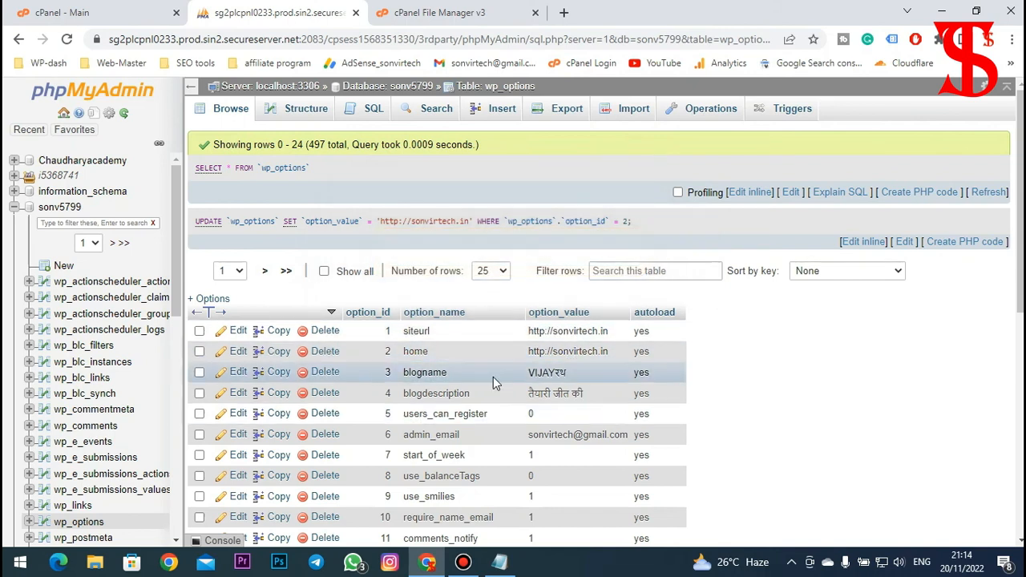
scroll(623, 419, down, 2)
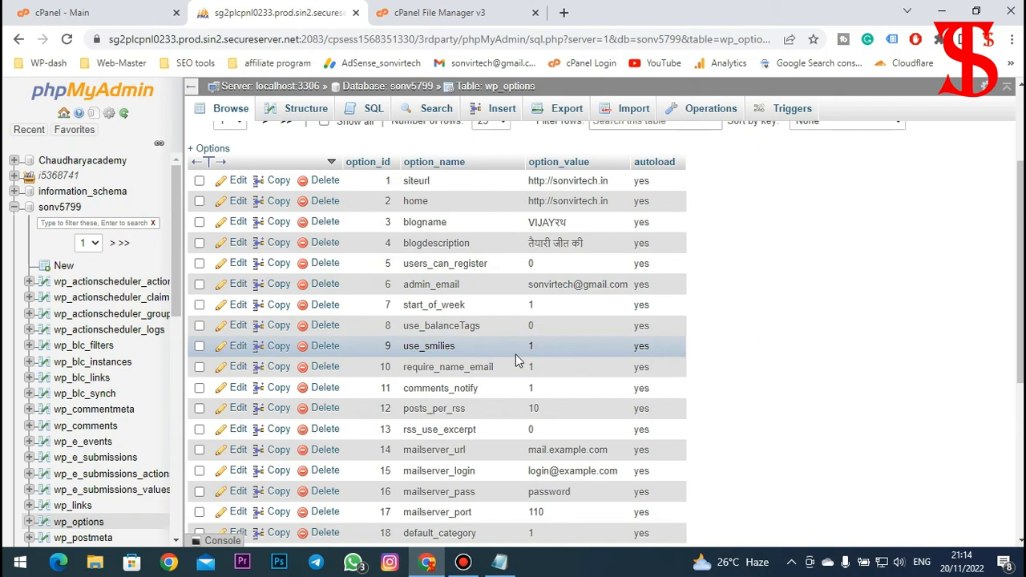
scroll(517, 361, up, 1)
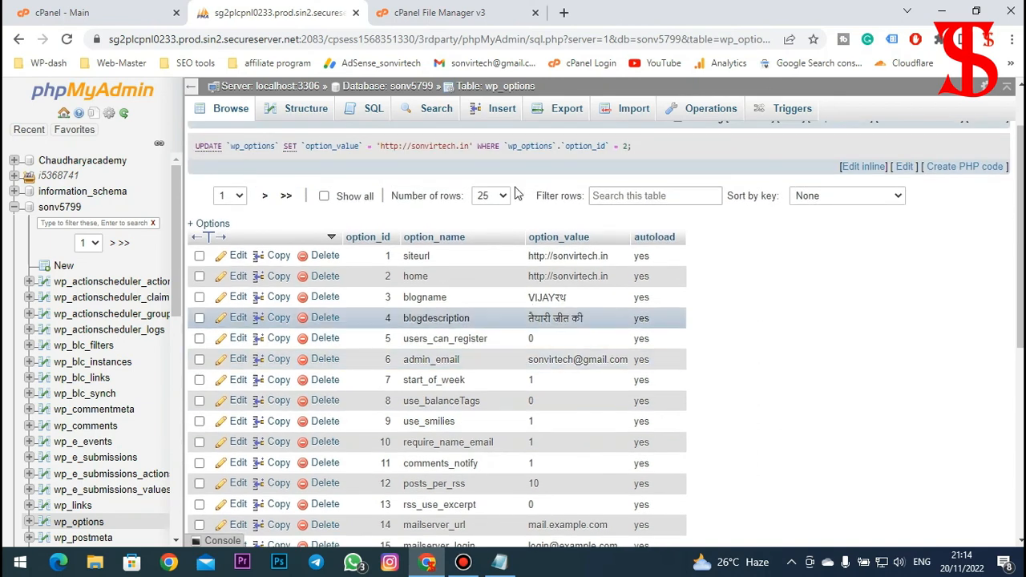
- Look over the File Manager and phpMyAdmin tabs, then return to the cPanel Main dashboard
click(449, 9)
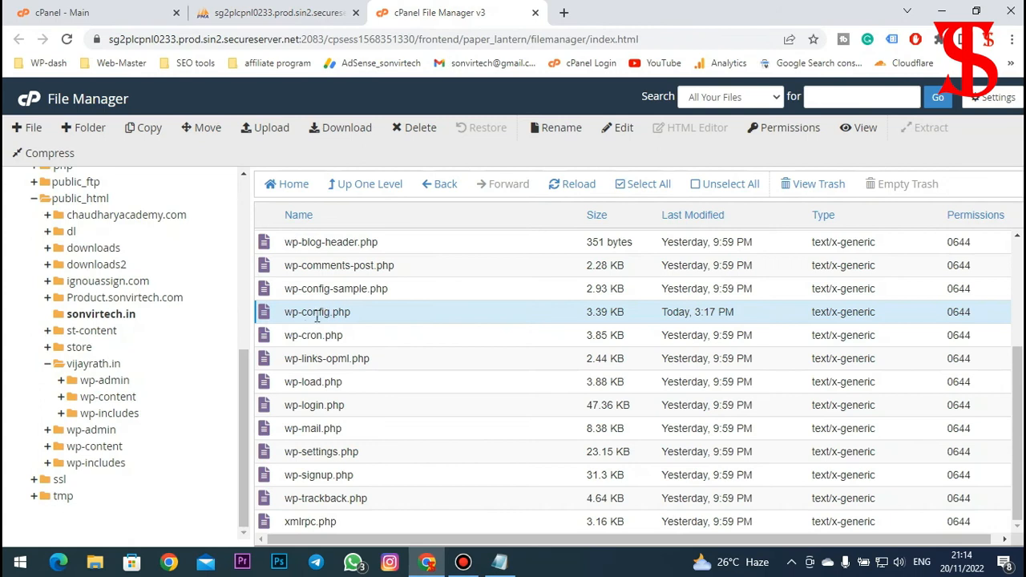
click(264, 12)
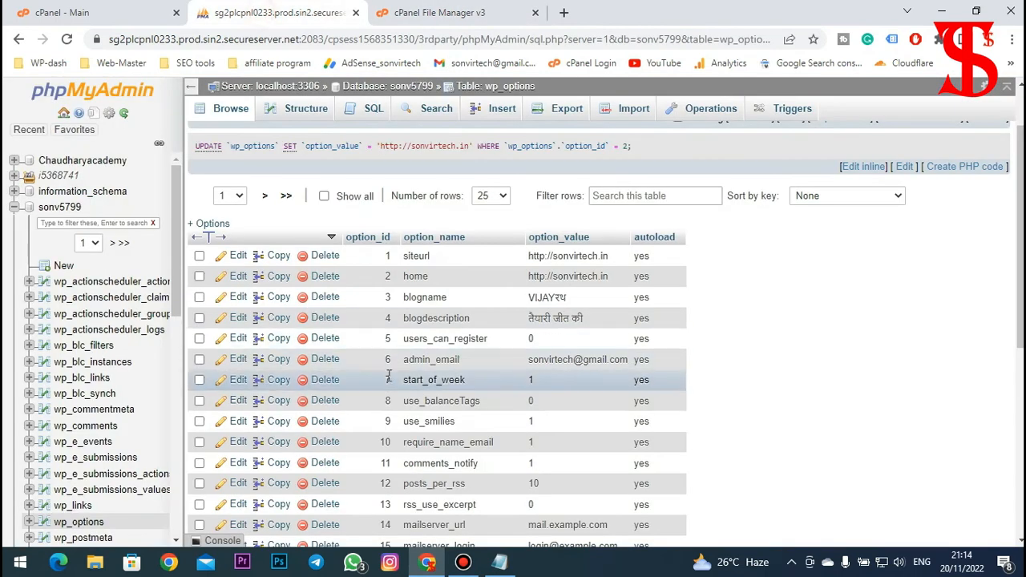
click(103, 16)
scroll(432, 410, down, 1)
scroll(432, 410, down, 3)
scroll(430, 408, up, 5)
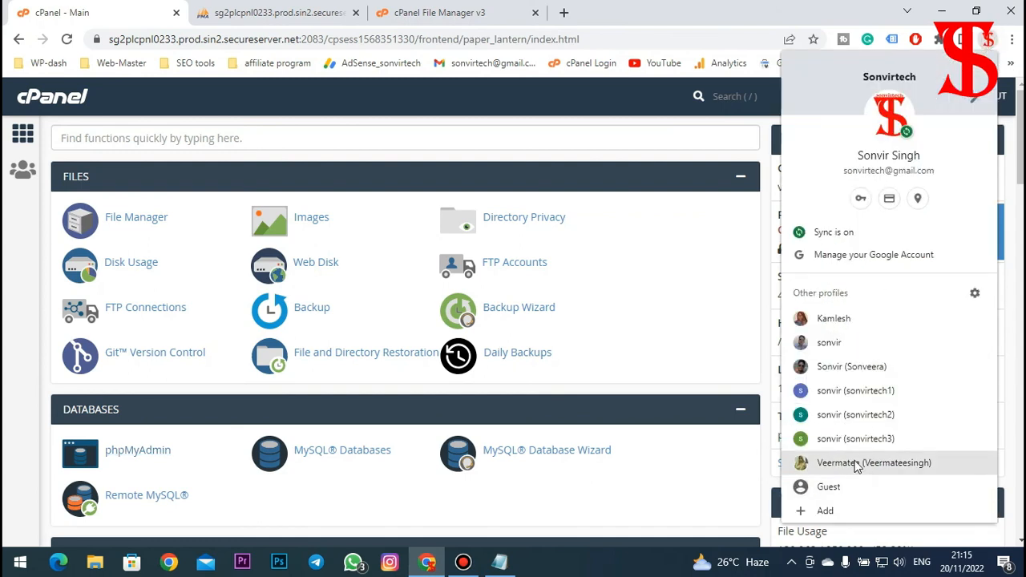
- Under another Chrome profile, load vijayrath.in to check it, then add a blank tab
click(856, 464)
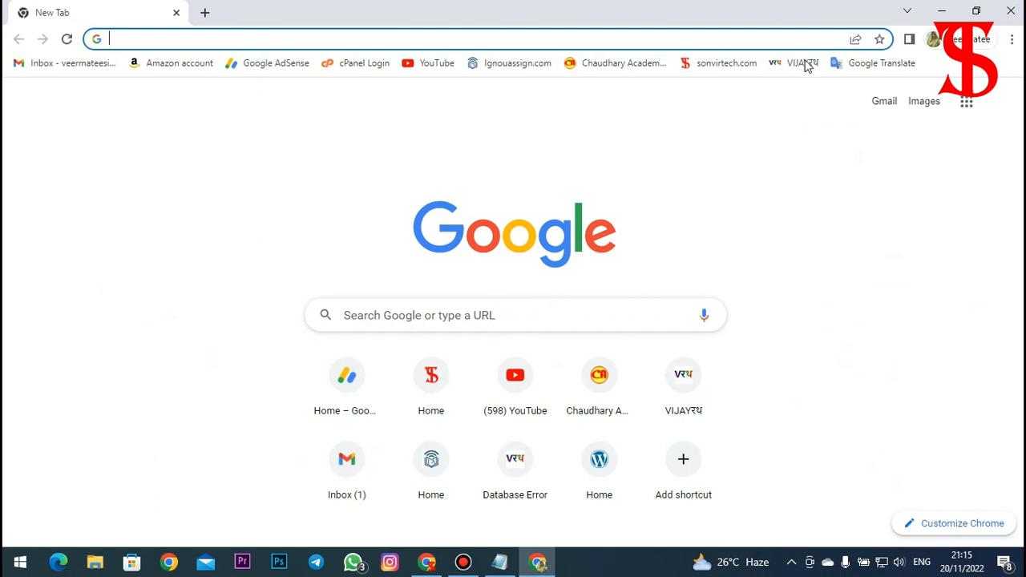
click(799, 64)
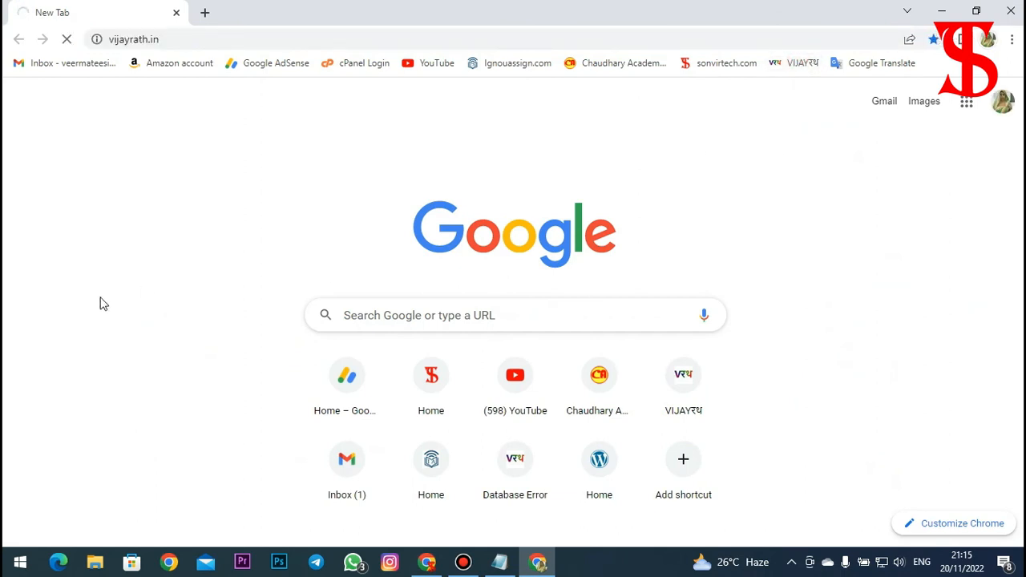
click(217, 39)
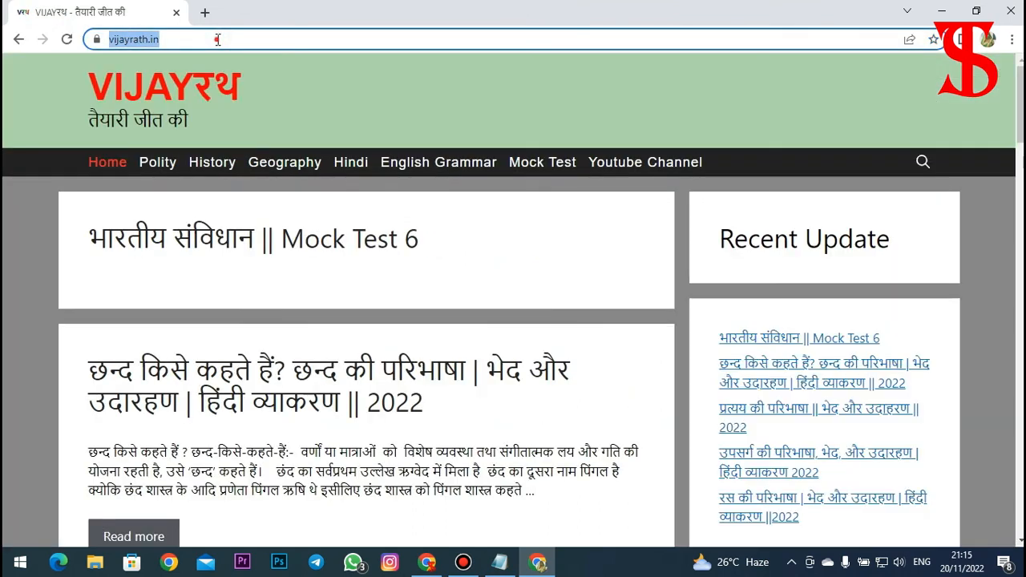
click(218, 40)
scroll(448, 277, down, 5)
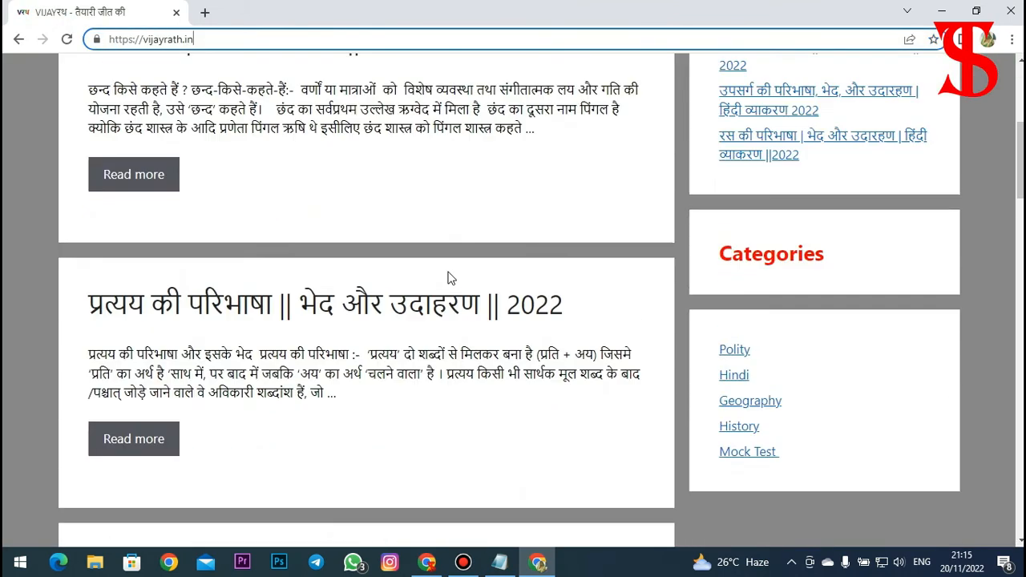
scroll(449, 278, up, 5)
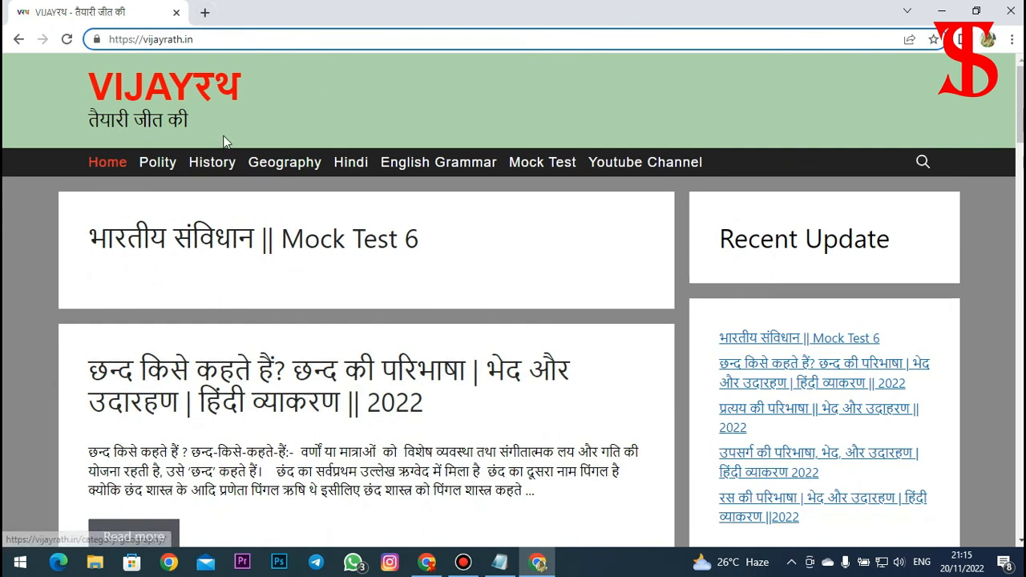
click(203, 12)
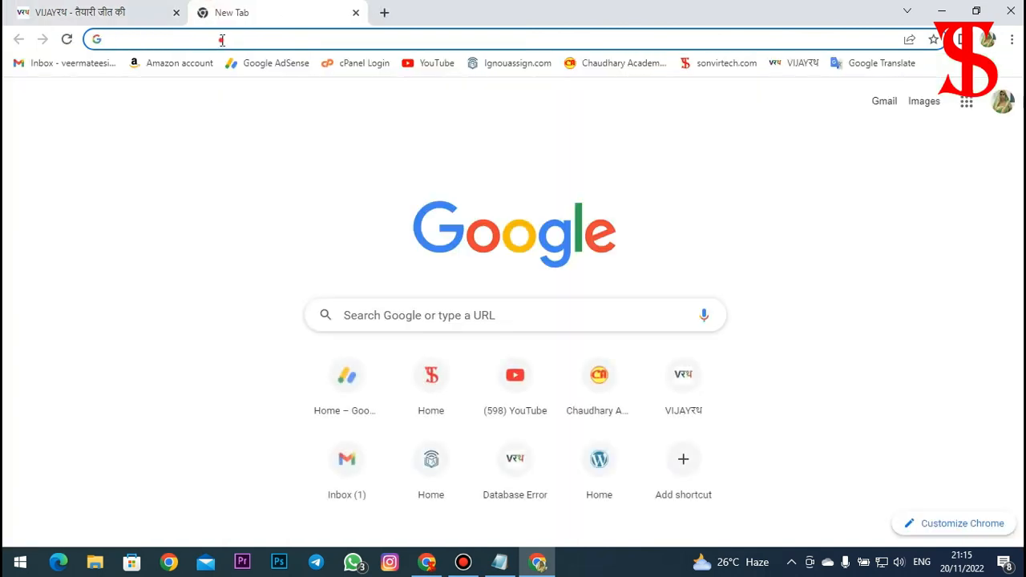
- Load sonvirtech.in in the new tab and check its address
click(222, 40)
text(sonvirte)
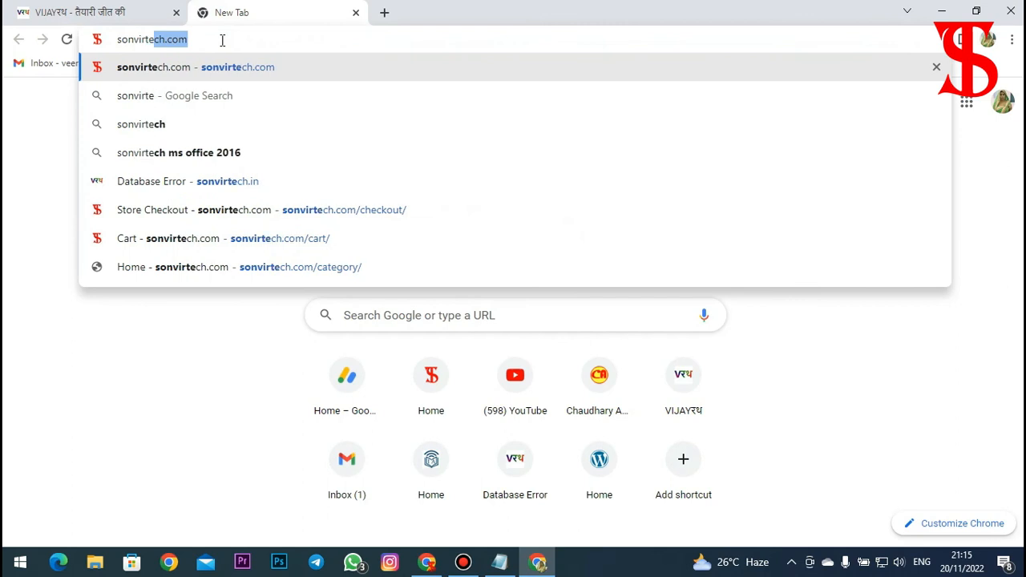
text(ch.in)
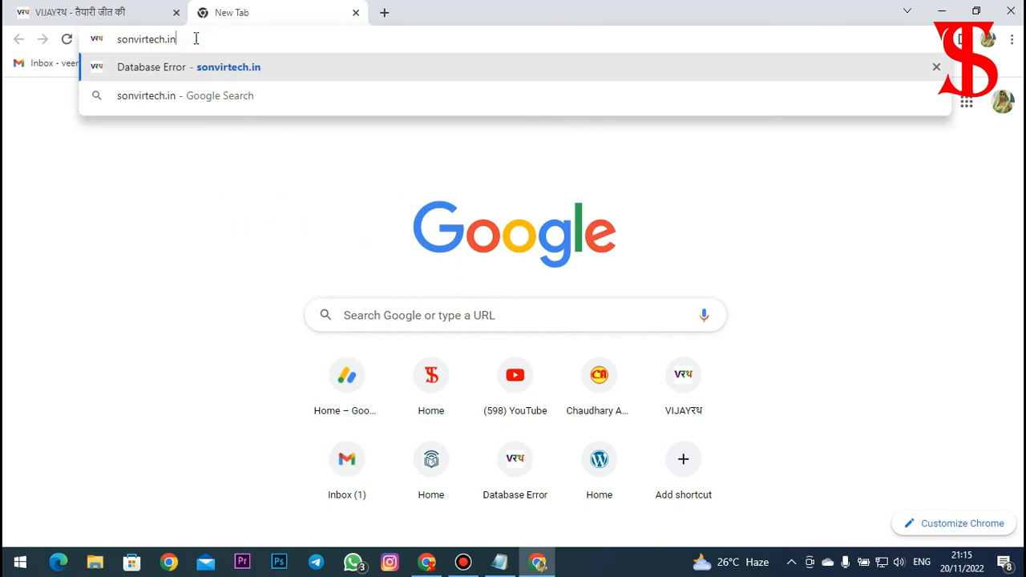
key(Return)
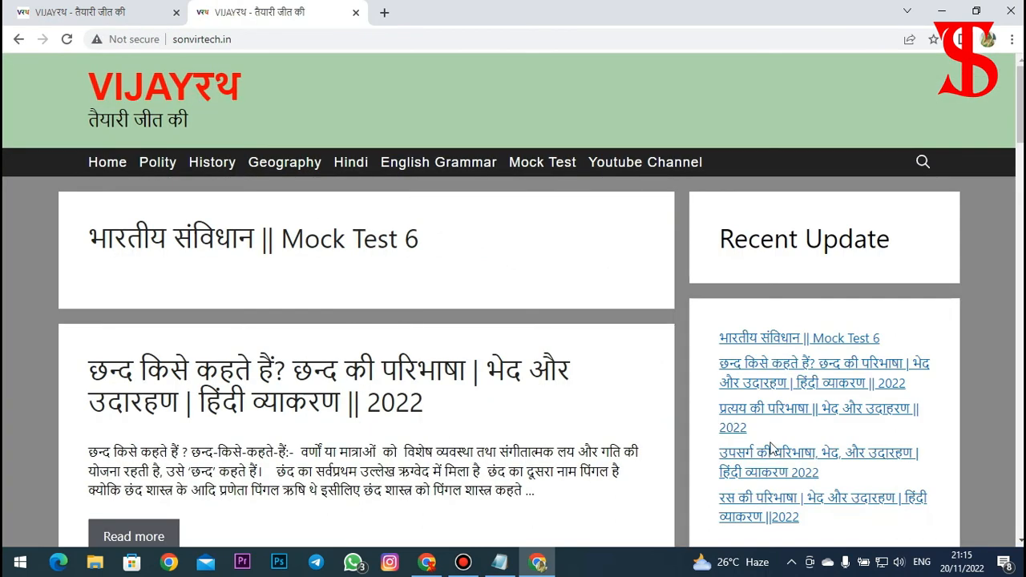
scroll(644, 372, down, 2)
scroll(643, 371, up, 2)
click(288, 43)
click(287, 42)
drag(260, 40, 181, 46)
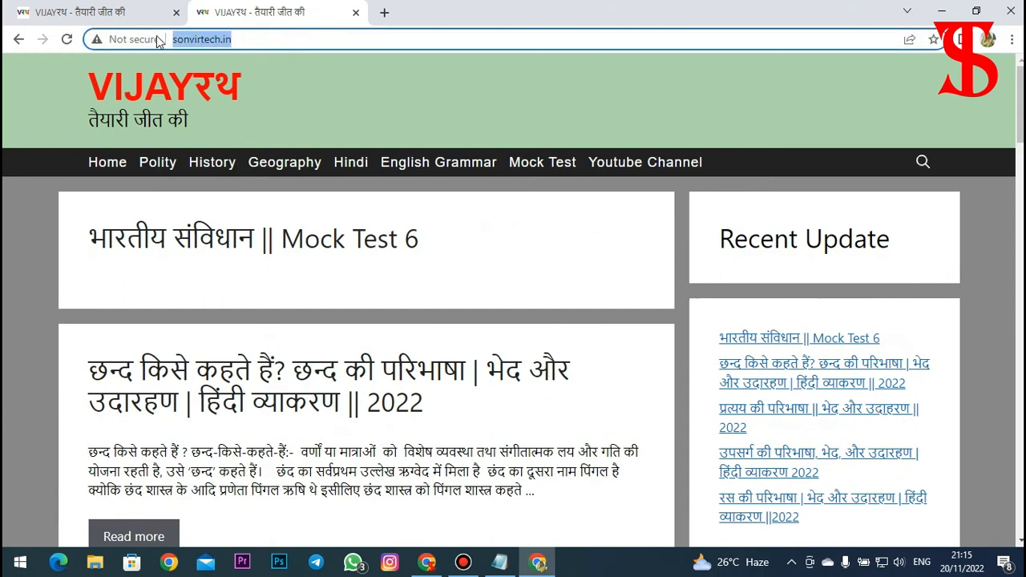
- Switch back and forth between the vijayrath.in and sonvirtech.in tabs to compare both sites
click(120, 12)
click(296, 15)
click(86, 14)
click(296, 15)
click(86, 14)
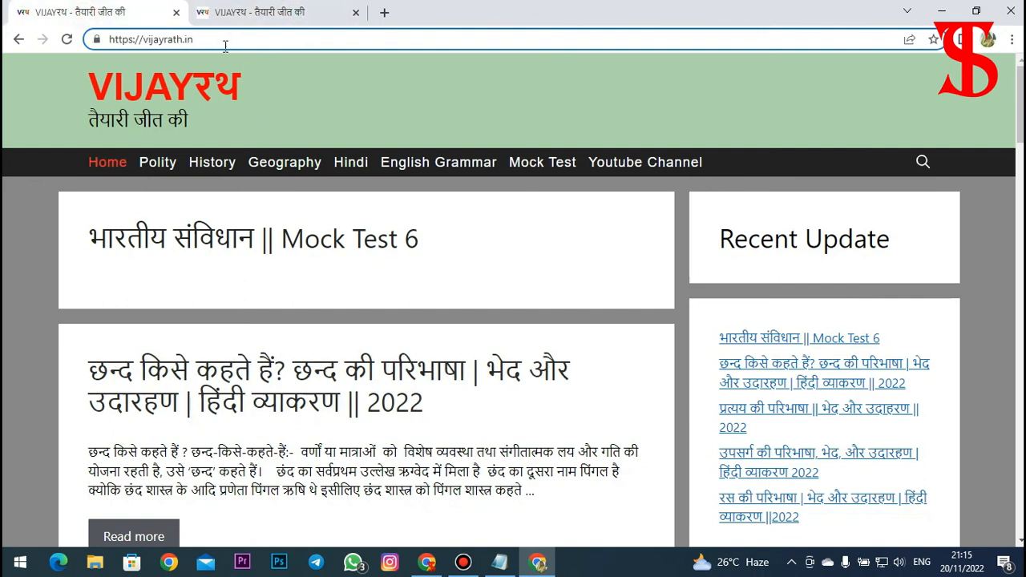
click(256, 12)
click(239, 43)
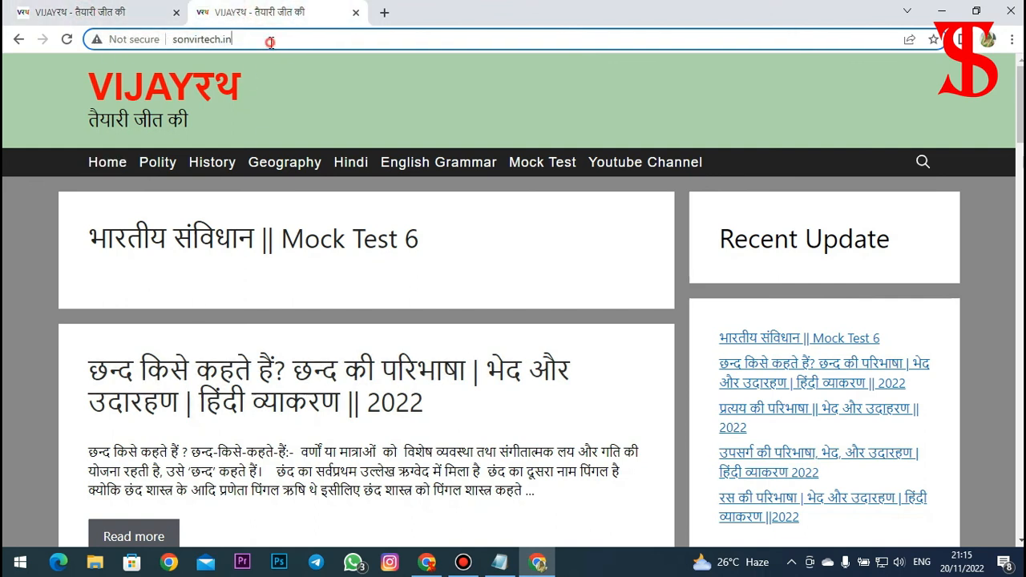
click(135, 16)
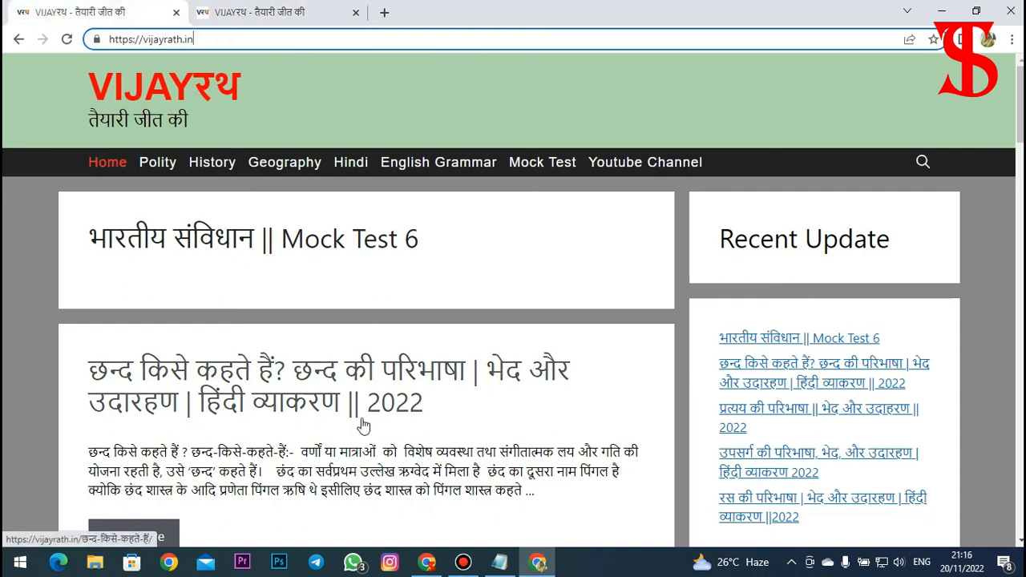
click(273, 11)
scroll(511, 355, down, 5)
scroll(511, 355, up, 5)
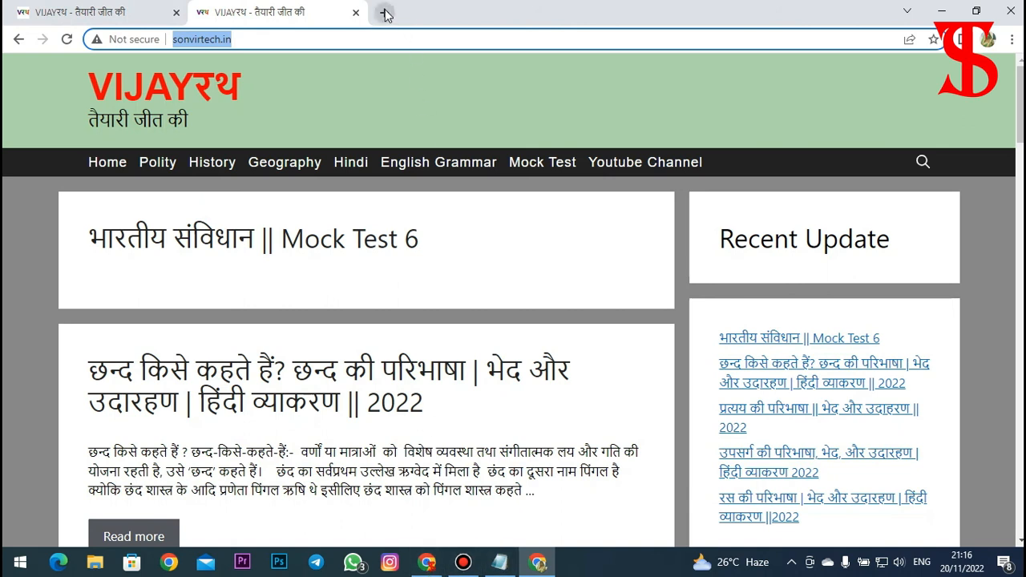
- Append wp-admin/ to the sonvirtech.in address to reach the login page
click(272, 39)
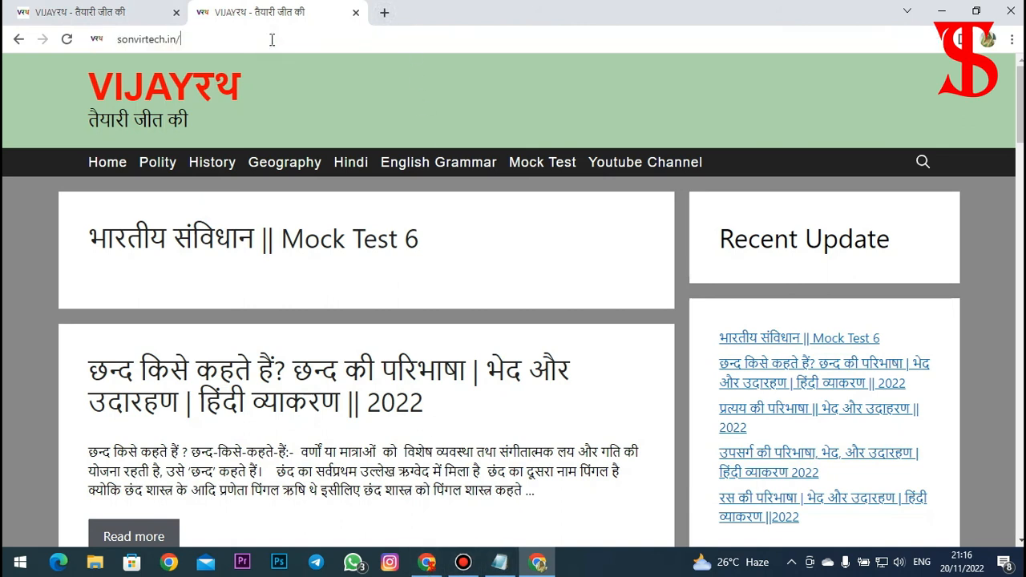
text(wp)
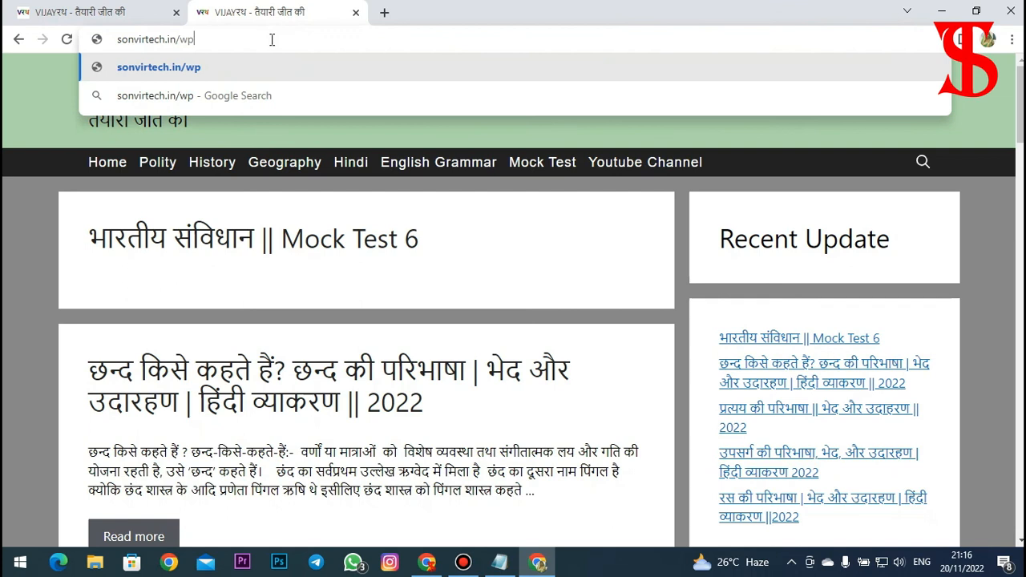
text(-admin/)
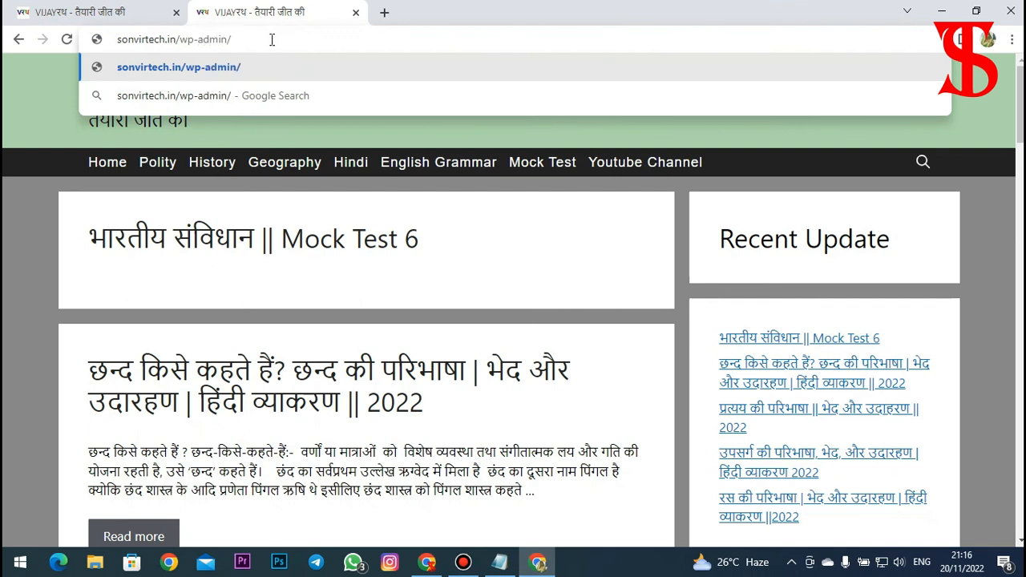
key(Return)
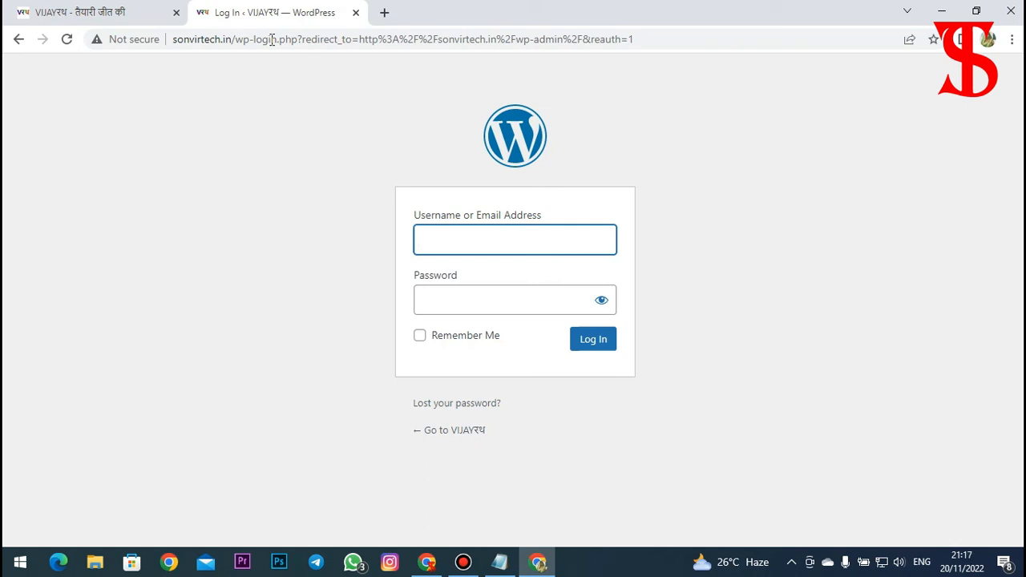
- Enter the admin username and password and log in to the WordPress Dashboard
click(503, 241)
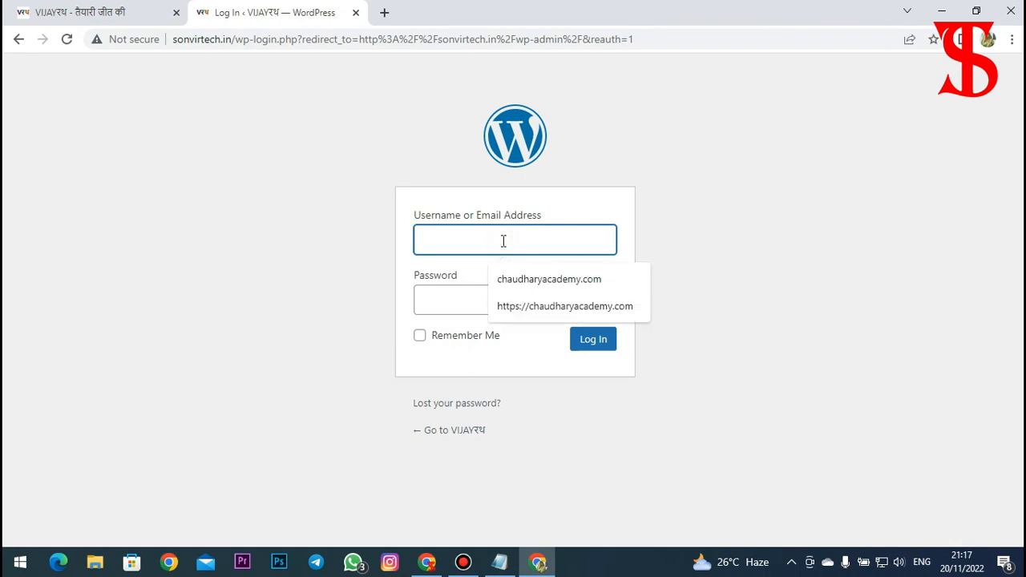
text(vij)
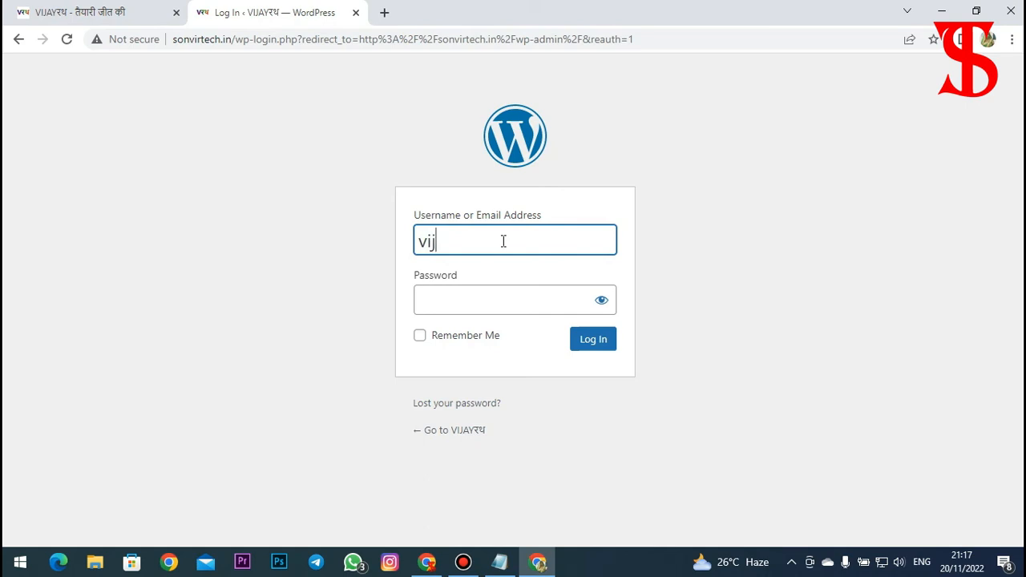
text(ayrath.in)
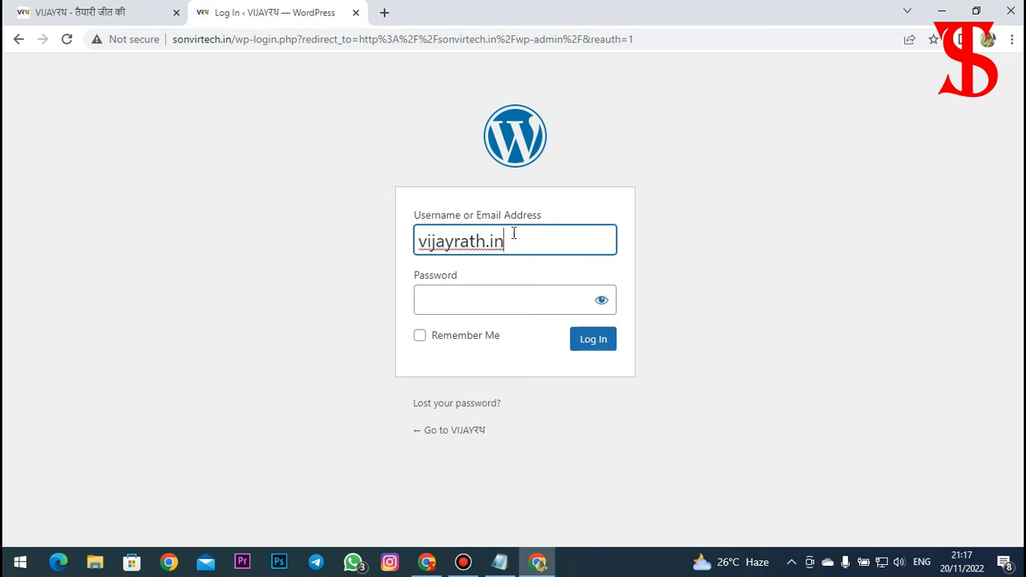
click(467, 301)
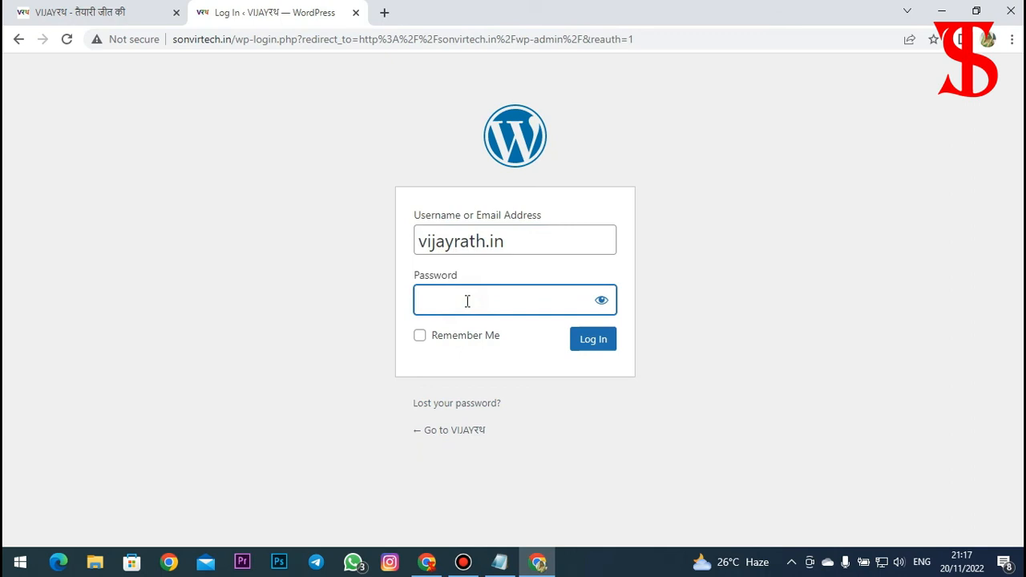
text(v••••••••••••)
click(174, 47)
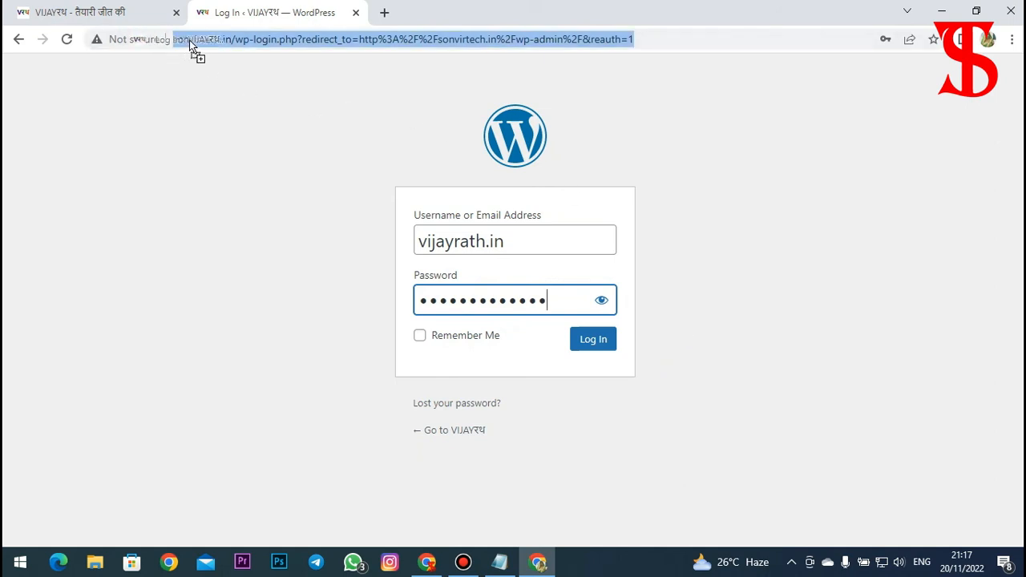
drag(190, 51, 165, 51)
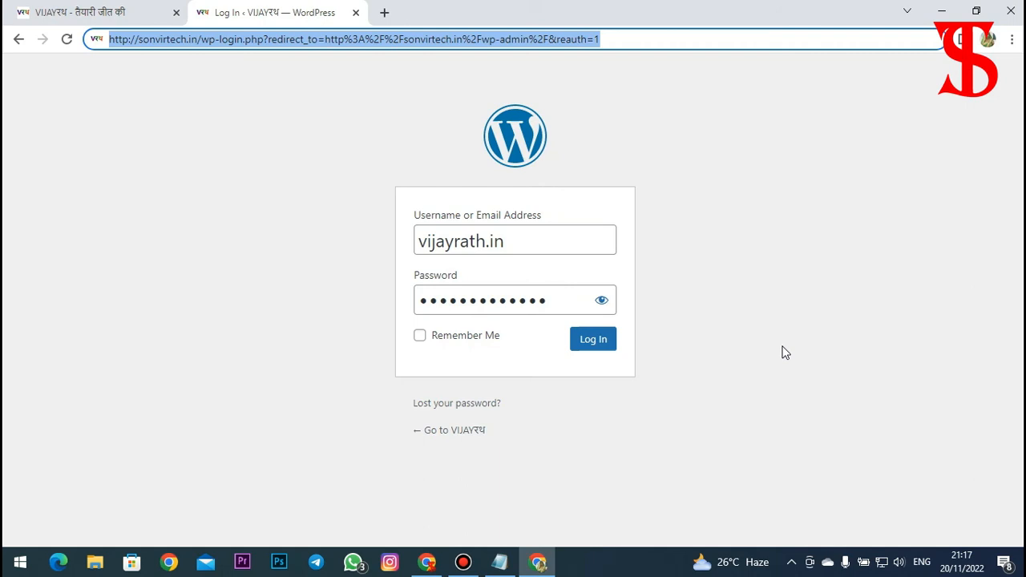
click(604, 345)
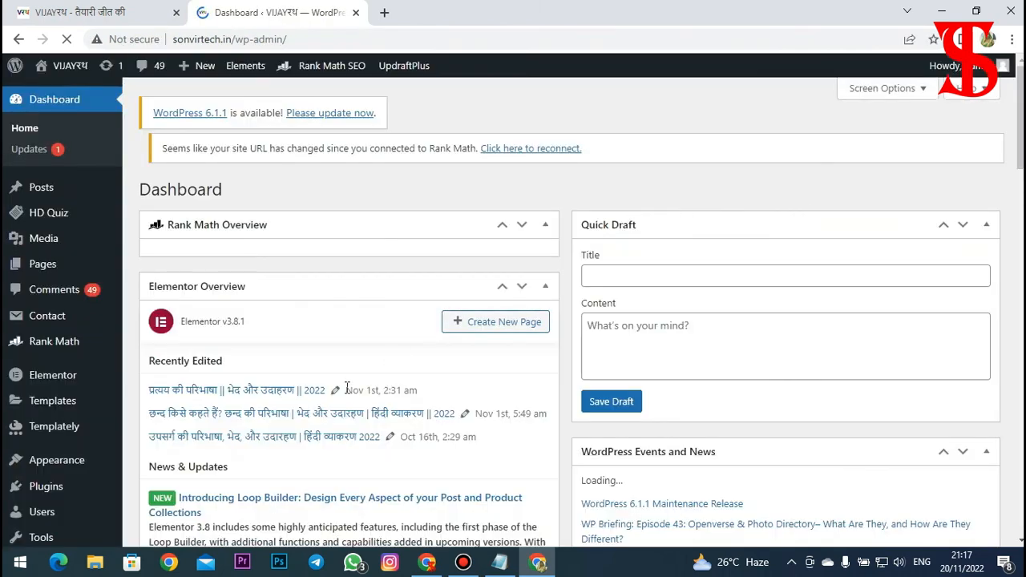
scroll(346, 387, down, 6)
scroll(347, 386, up, 9)
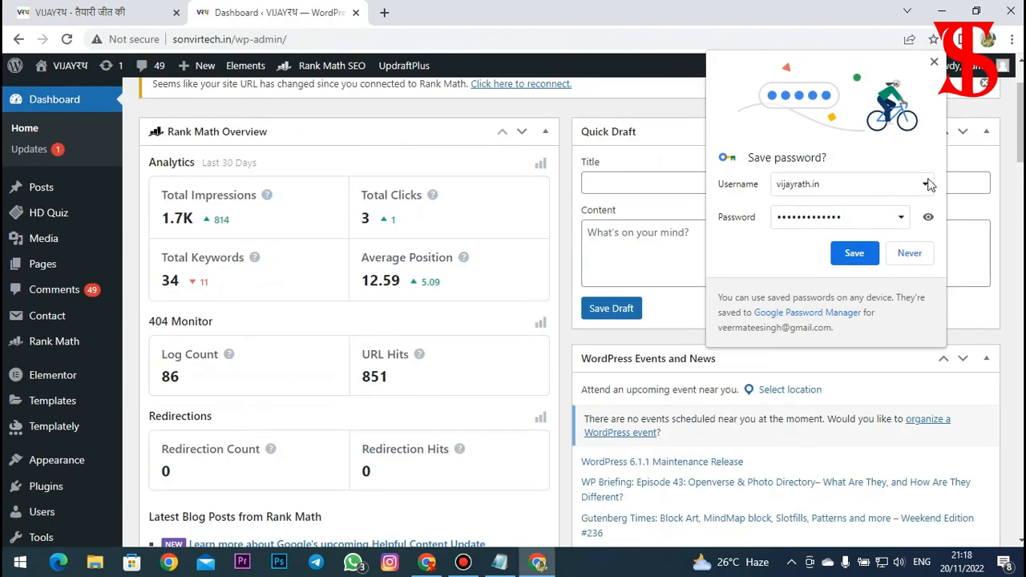
click(933, 62)
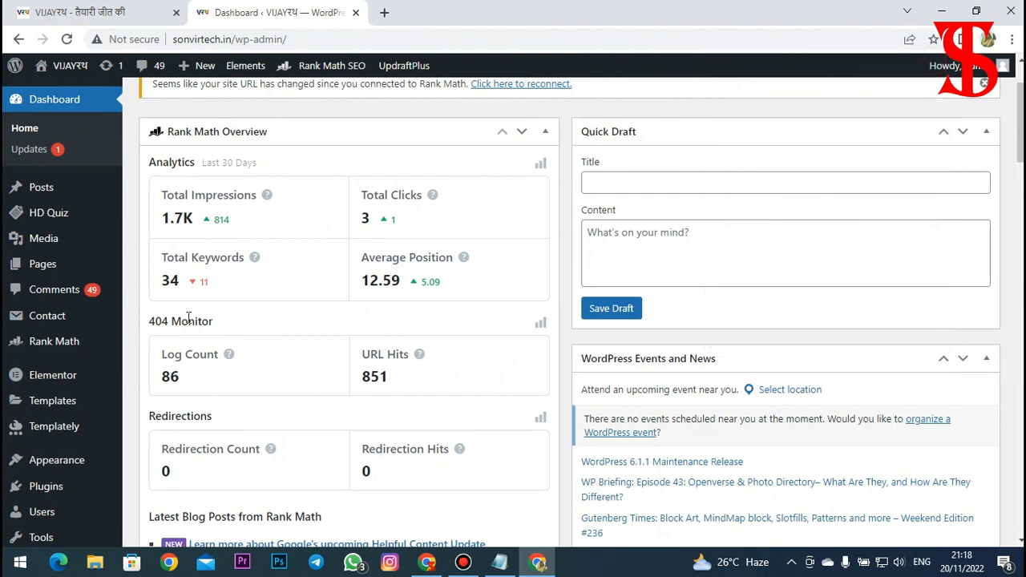
click(315, 38)
double_click(348, 38)
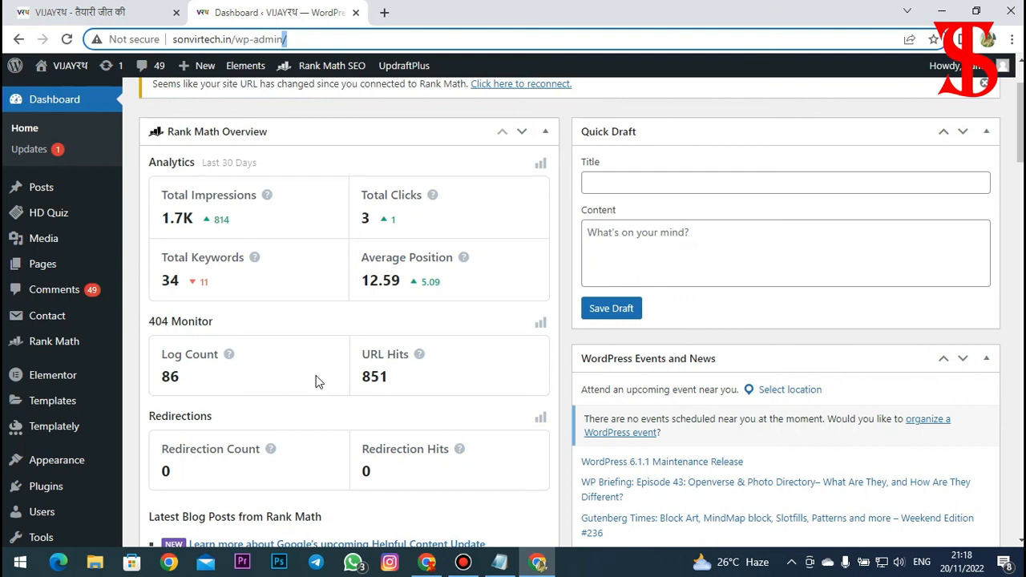
click(105, 13)
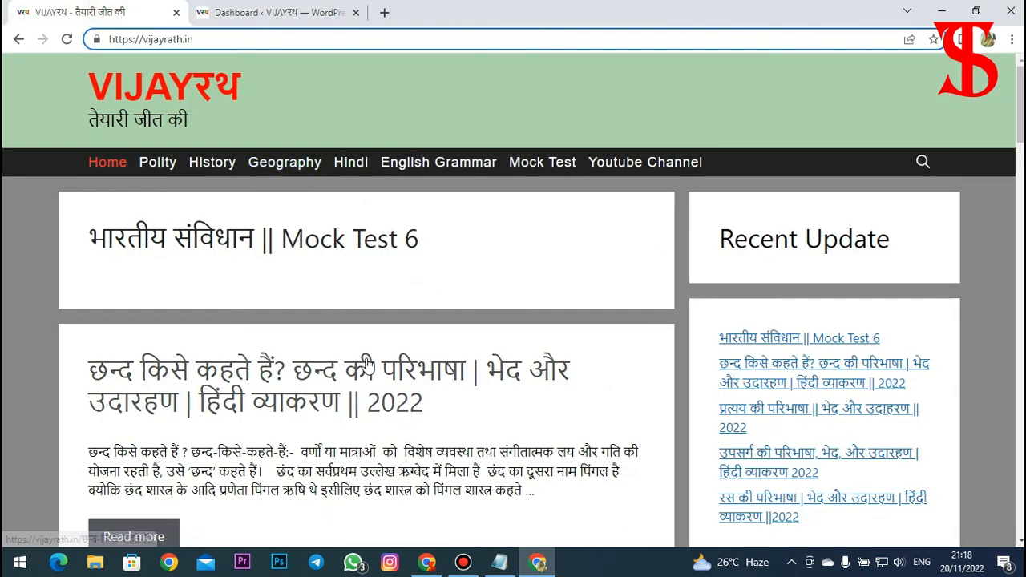
scroll(368, 365, down, 5)
scroll(368, 365, up, 5)
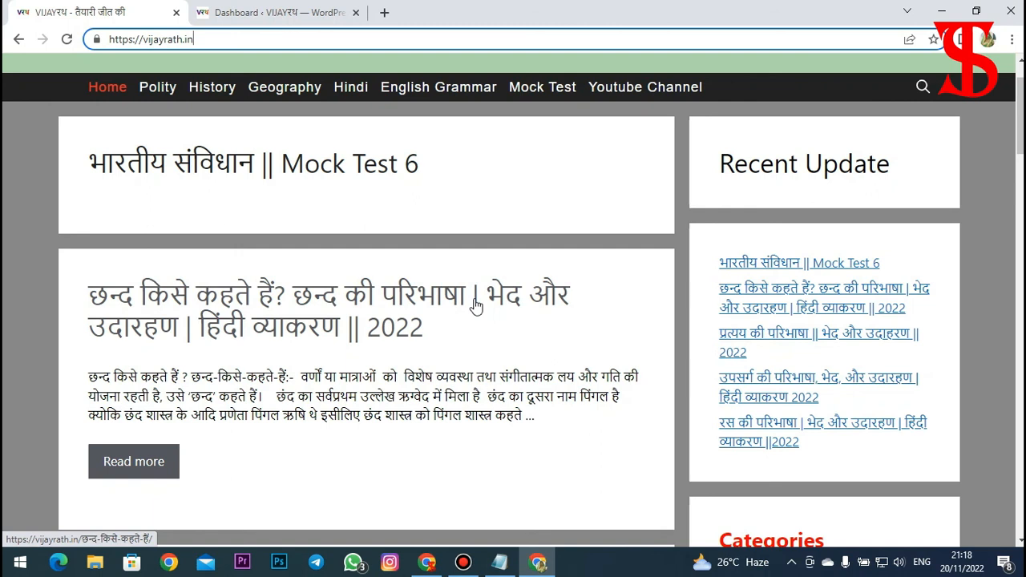
click(275, 13)
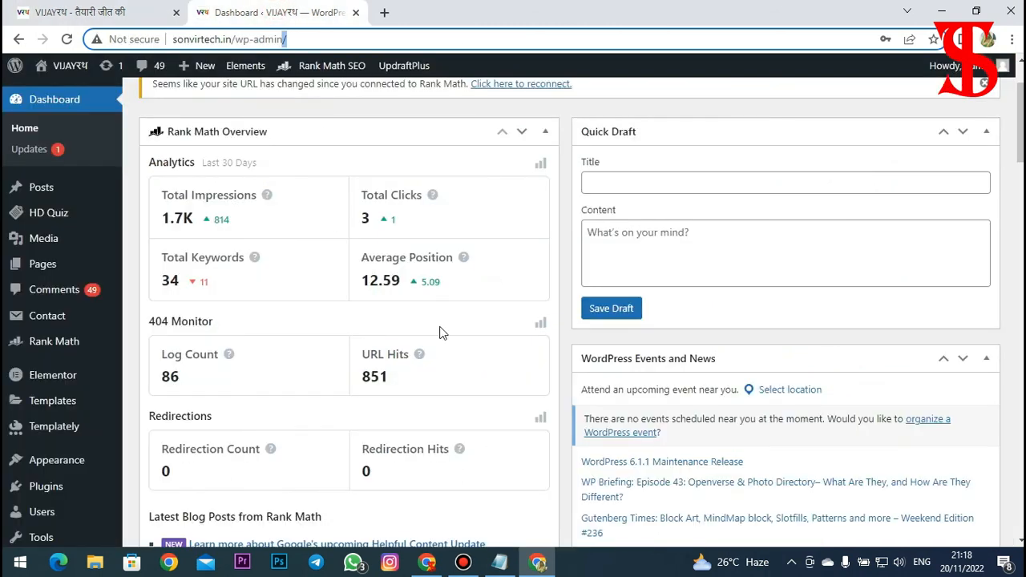